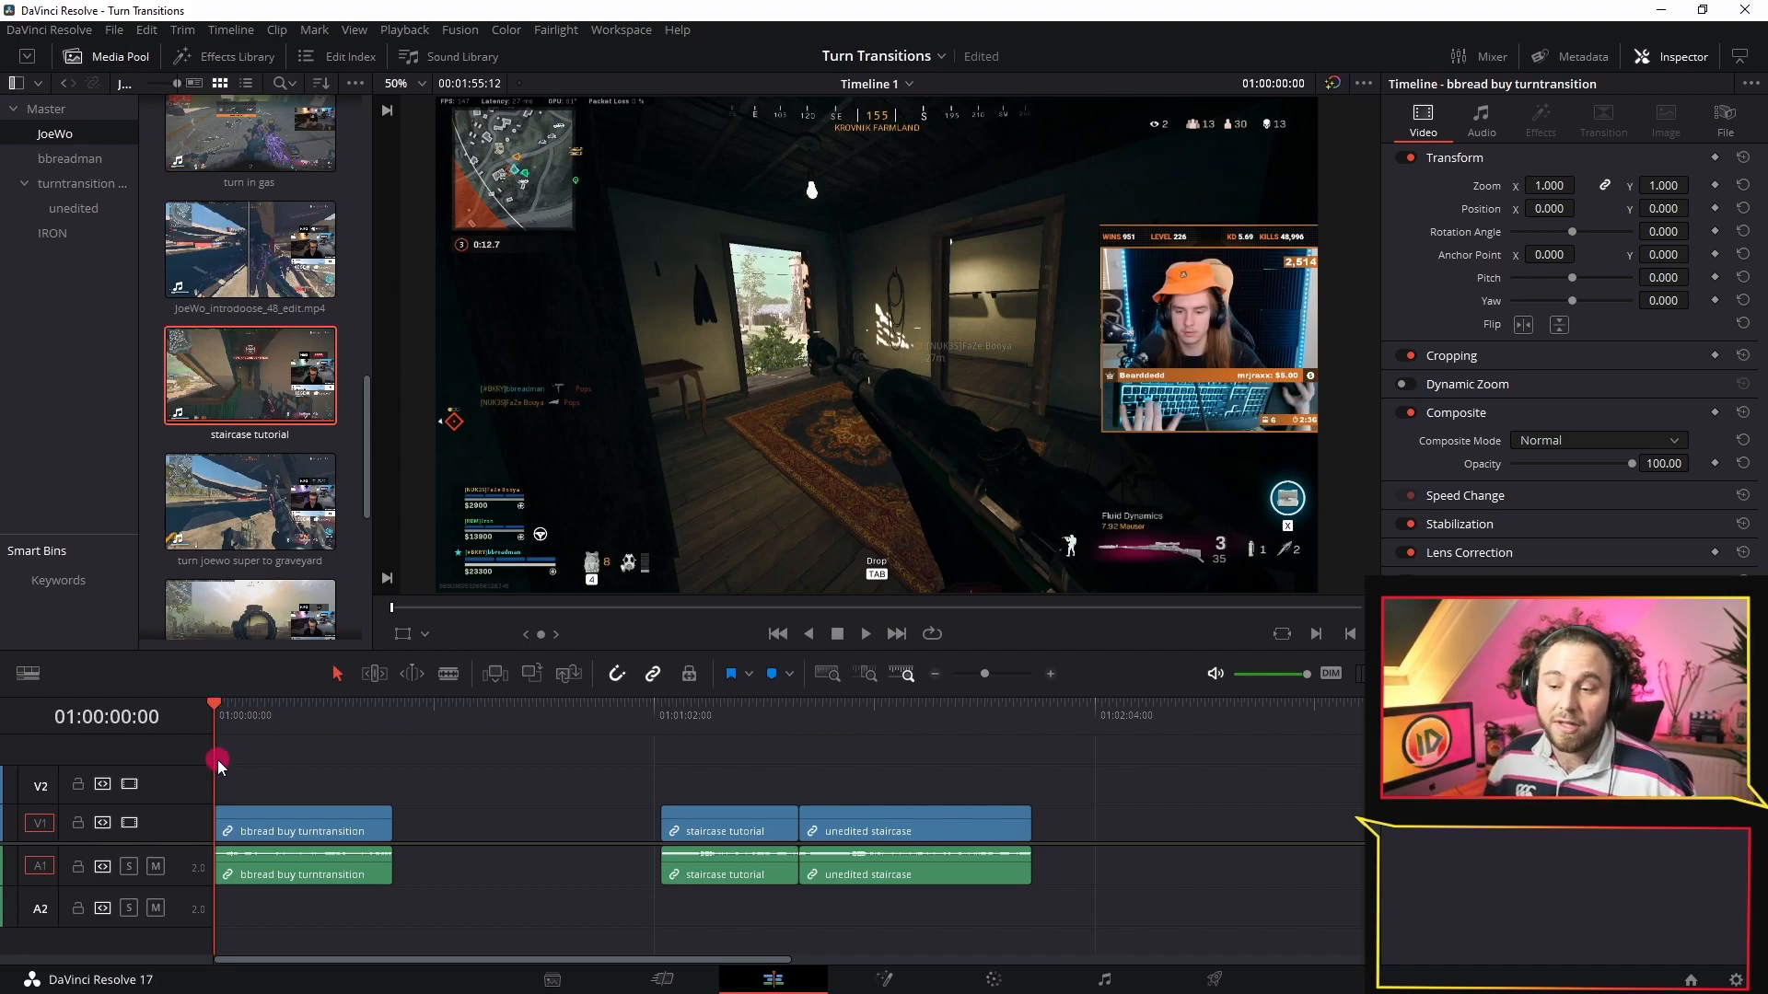
Step: Play the bbread buy turntransition clip on the timeline to examine its turning movements
scroll(259, 776, up, 10)
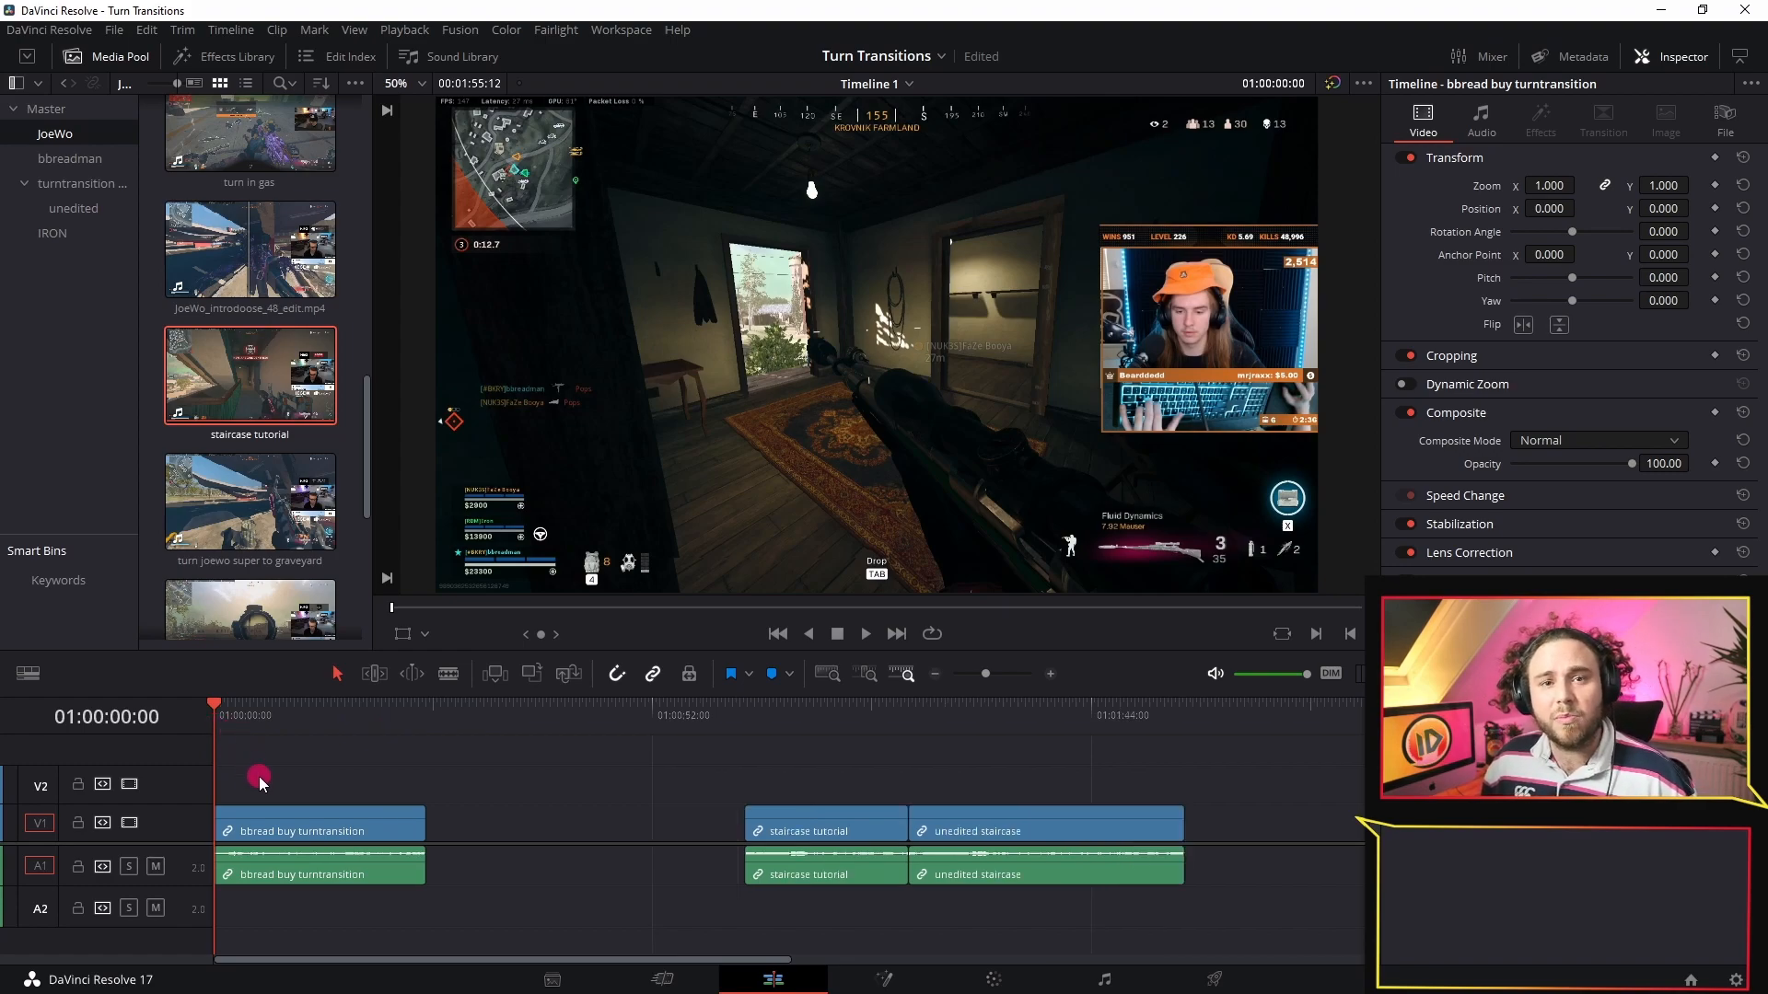
click(238, 716)
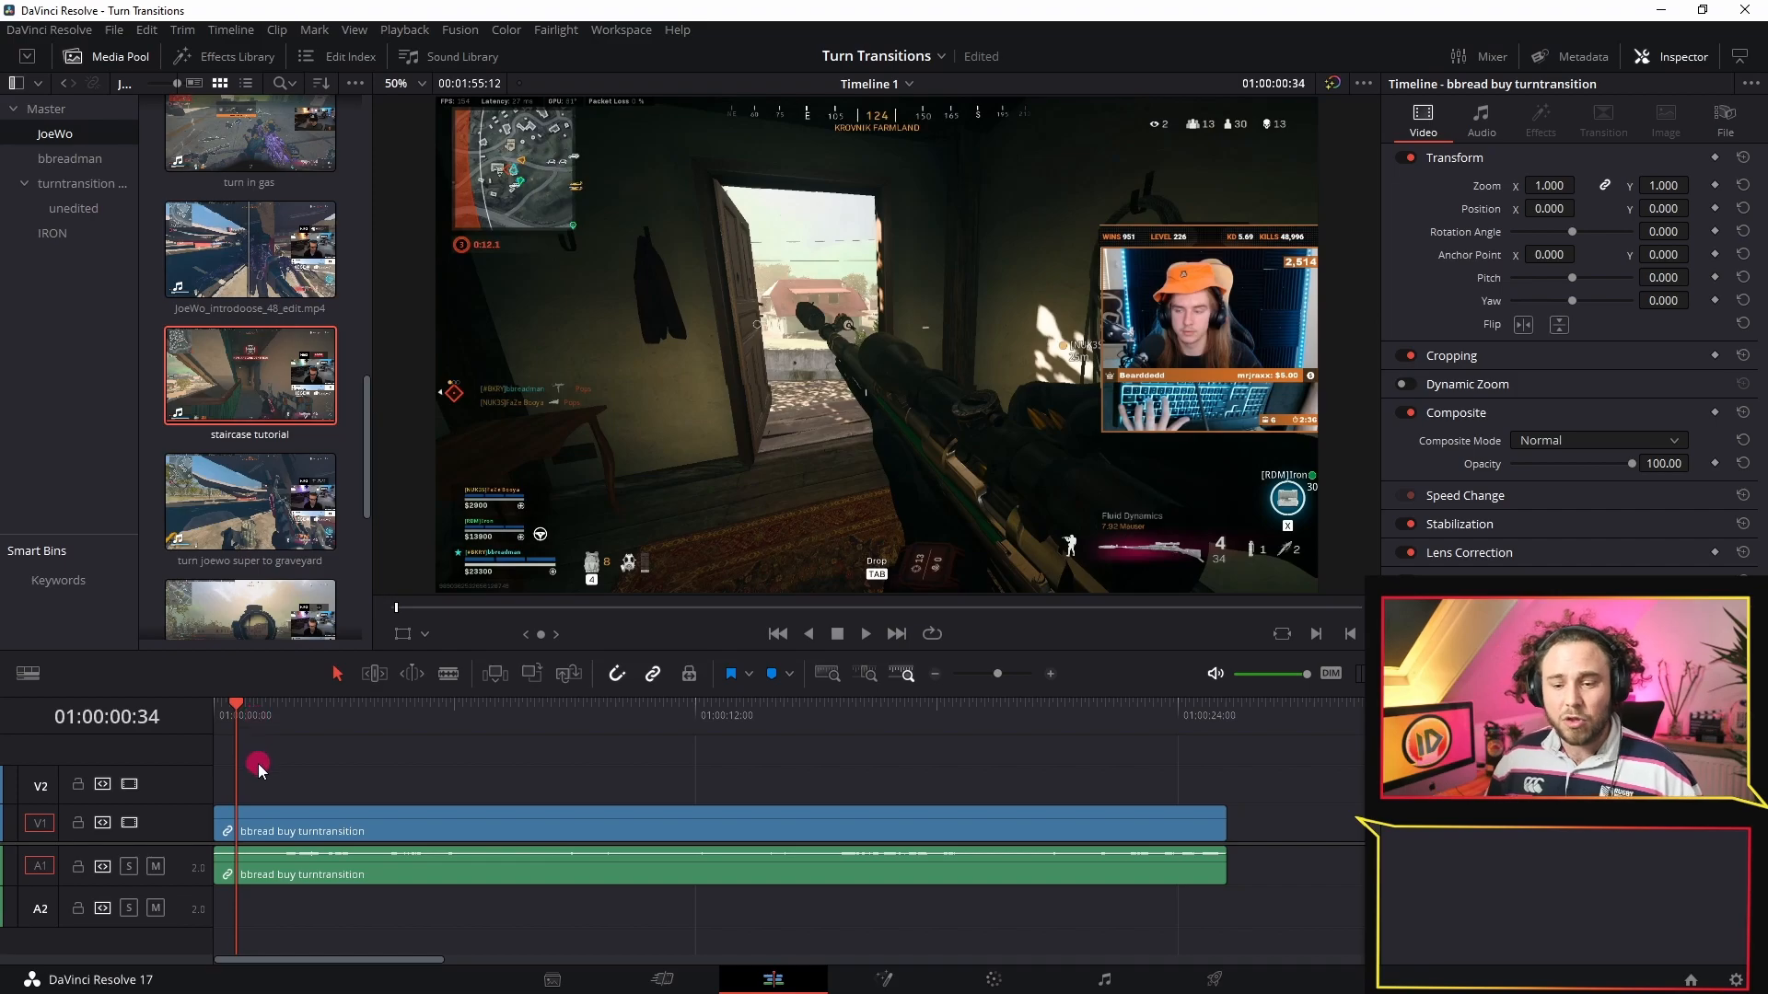
drag(303, 855, 304, 883)
key(space)
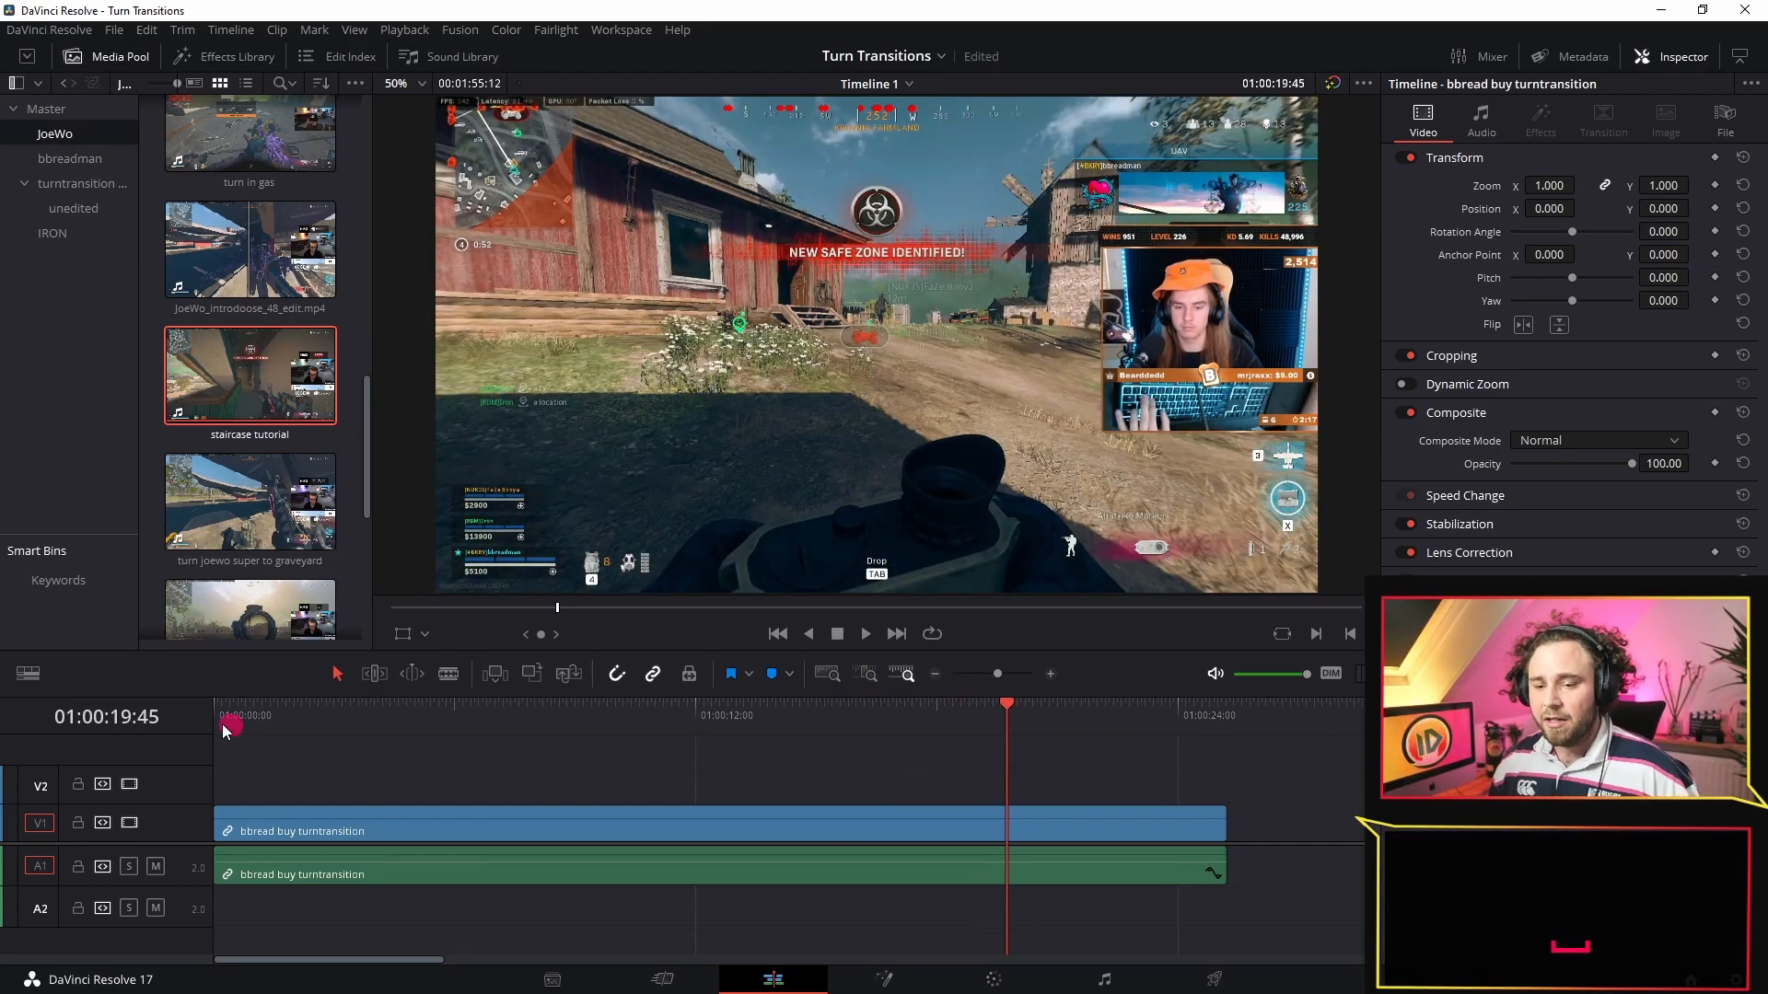
Step: Split the bbread buy turntransition clip at 01:00:05:28
click(229, 727)
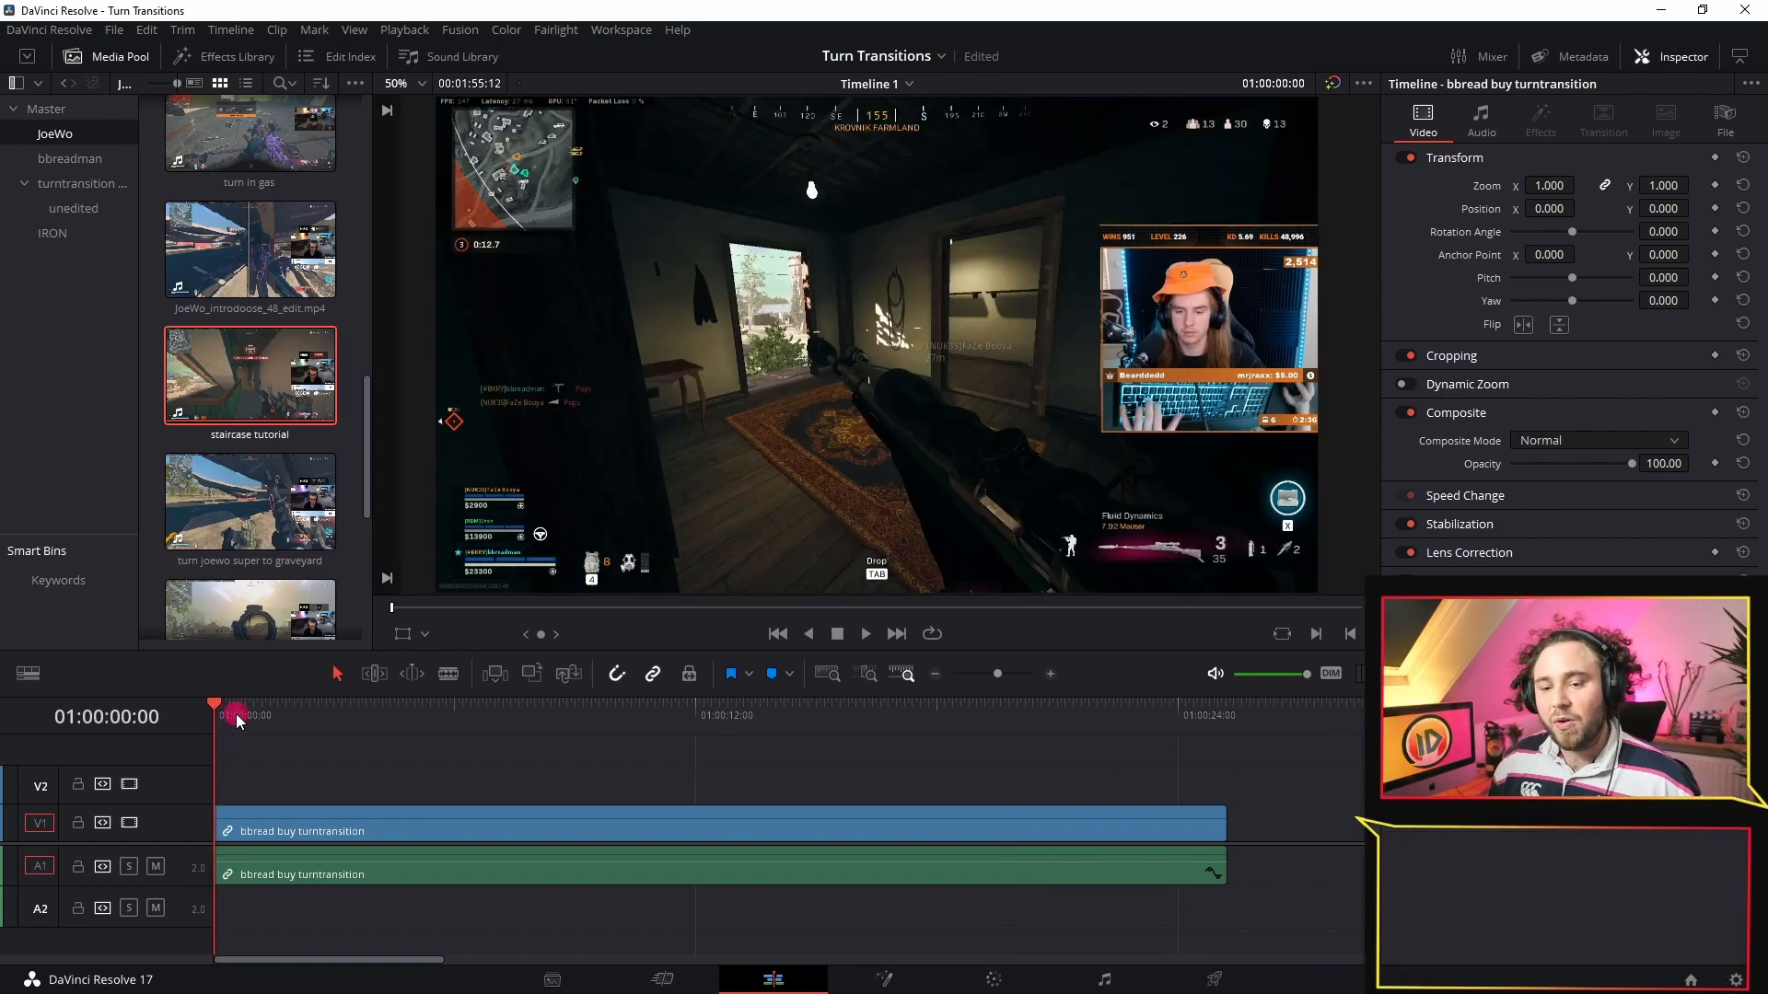
drag(229, 713, 434, 745)
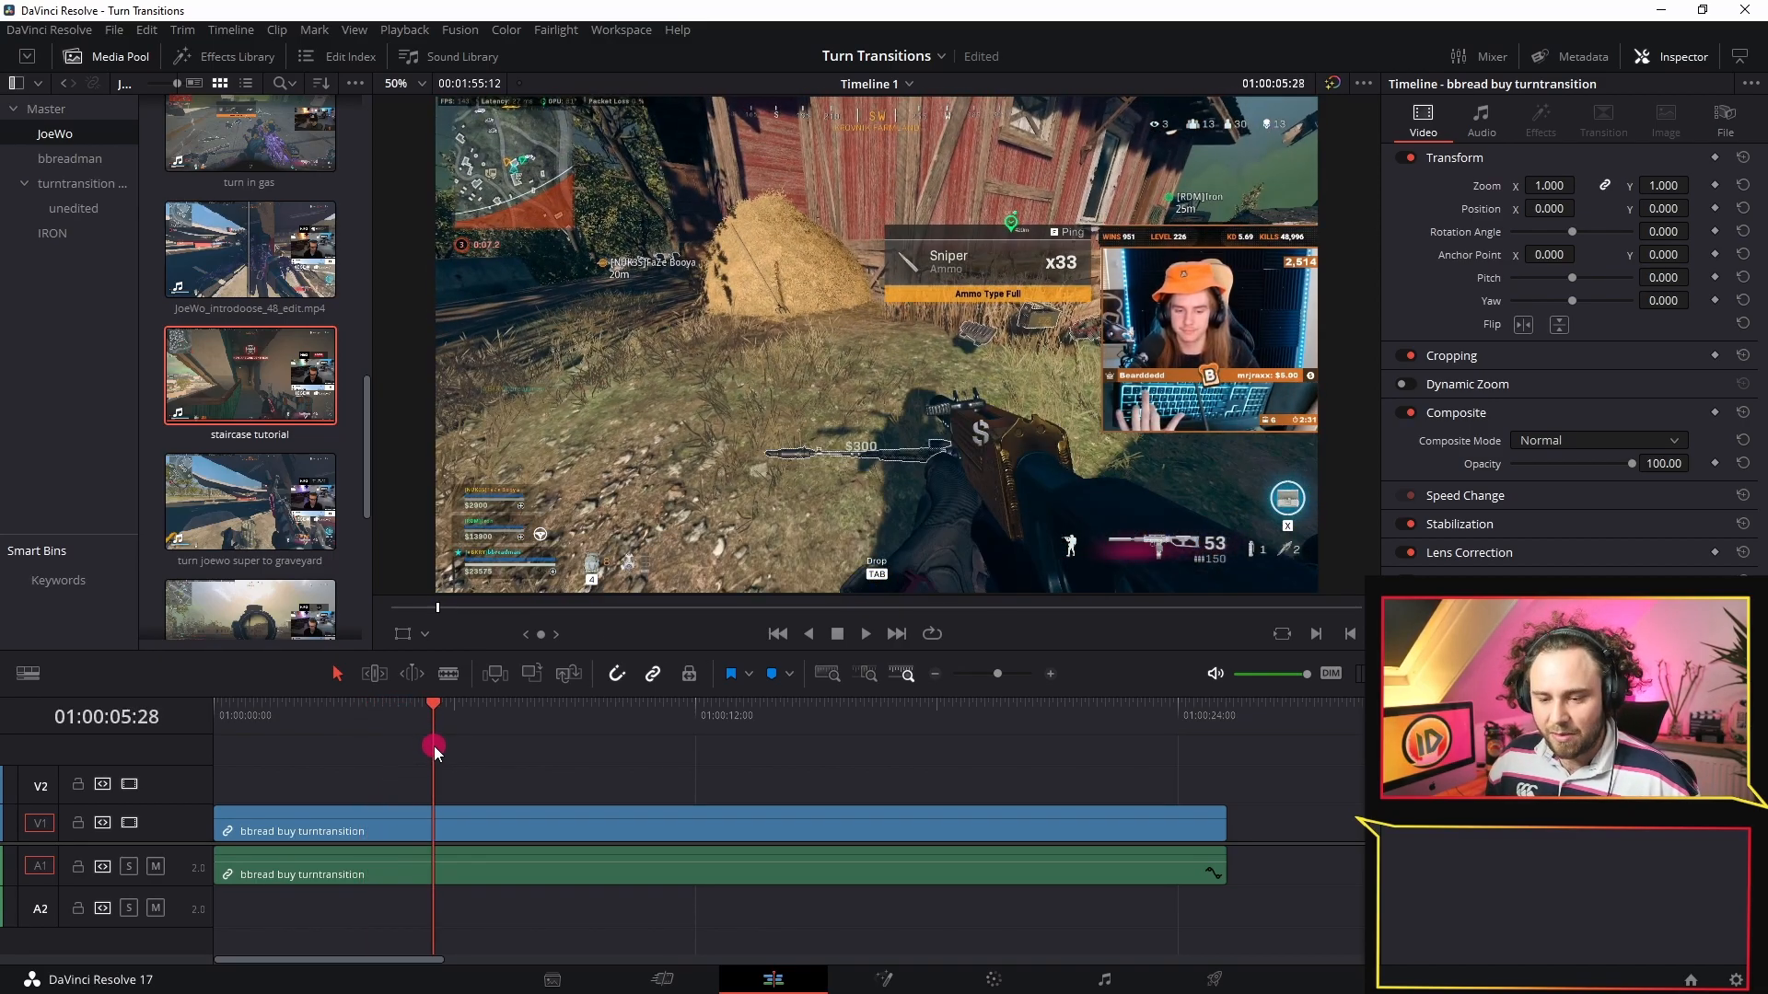
key(ctrl+b)
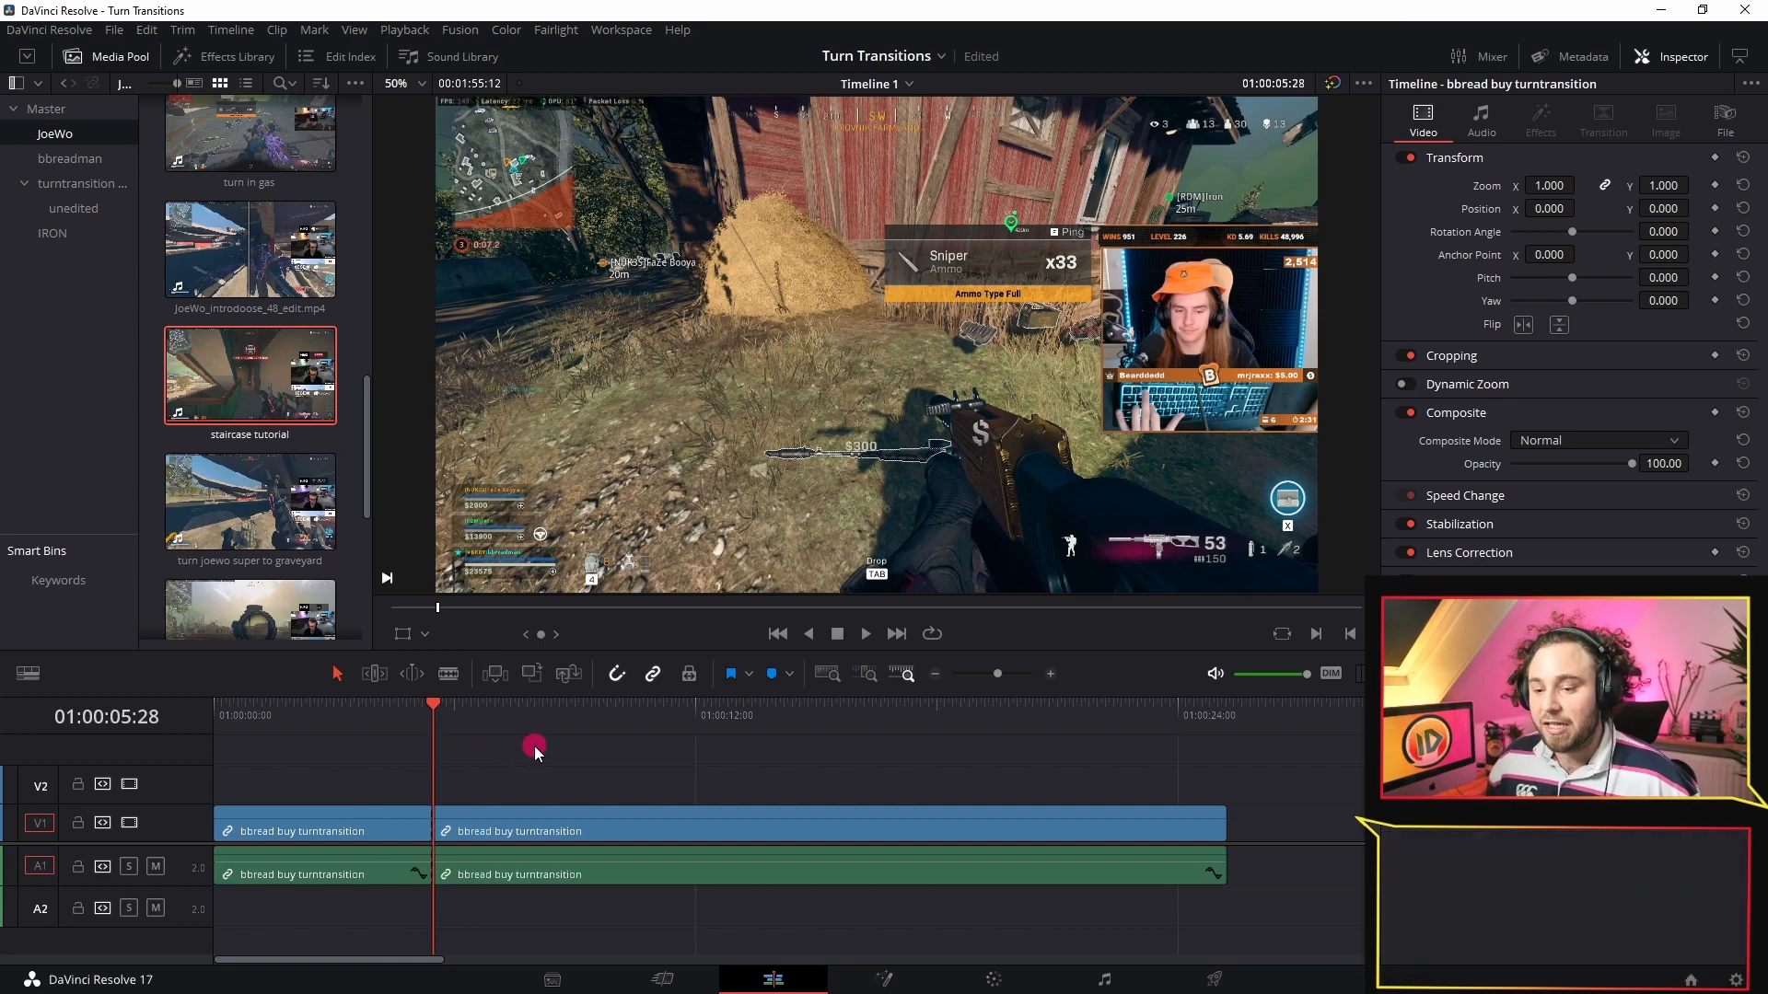
Step: Split the clip again at 01:00:14:34 and ripple delete the section between the two cuts
click(683, 716)
drag(674, 723, 799, 712)
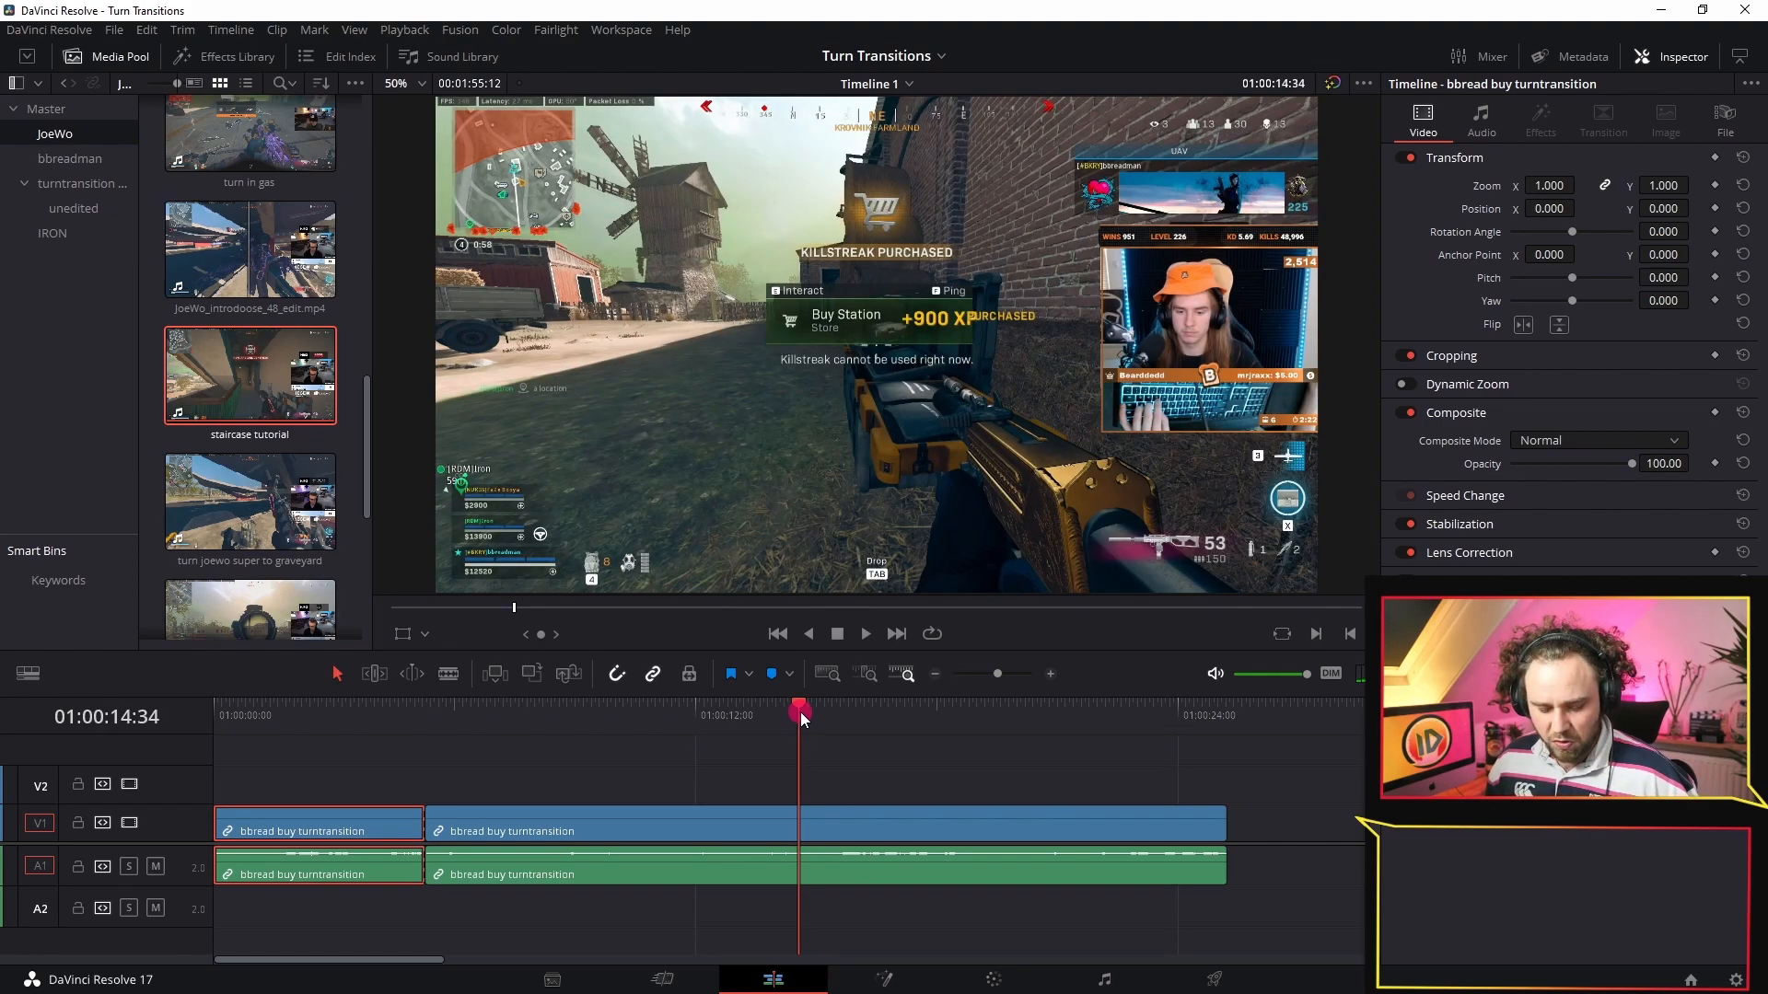
key(ctrl+b)
click(709, 828)
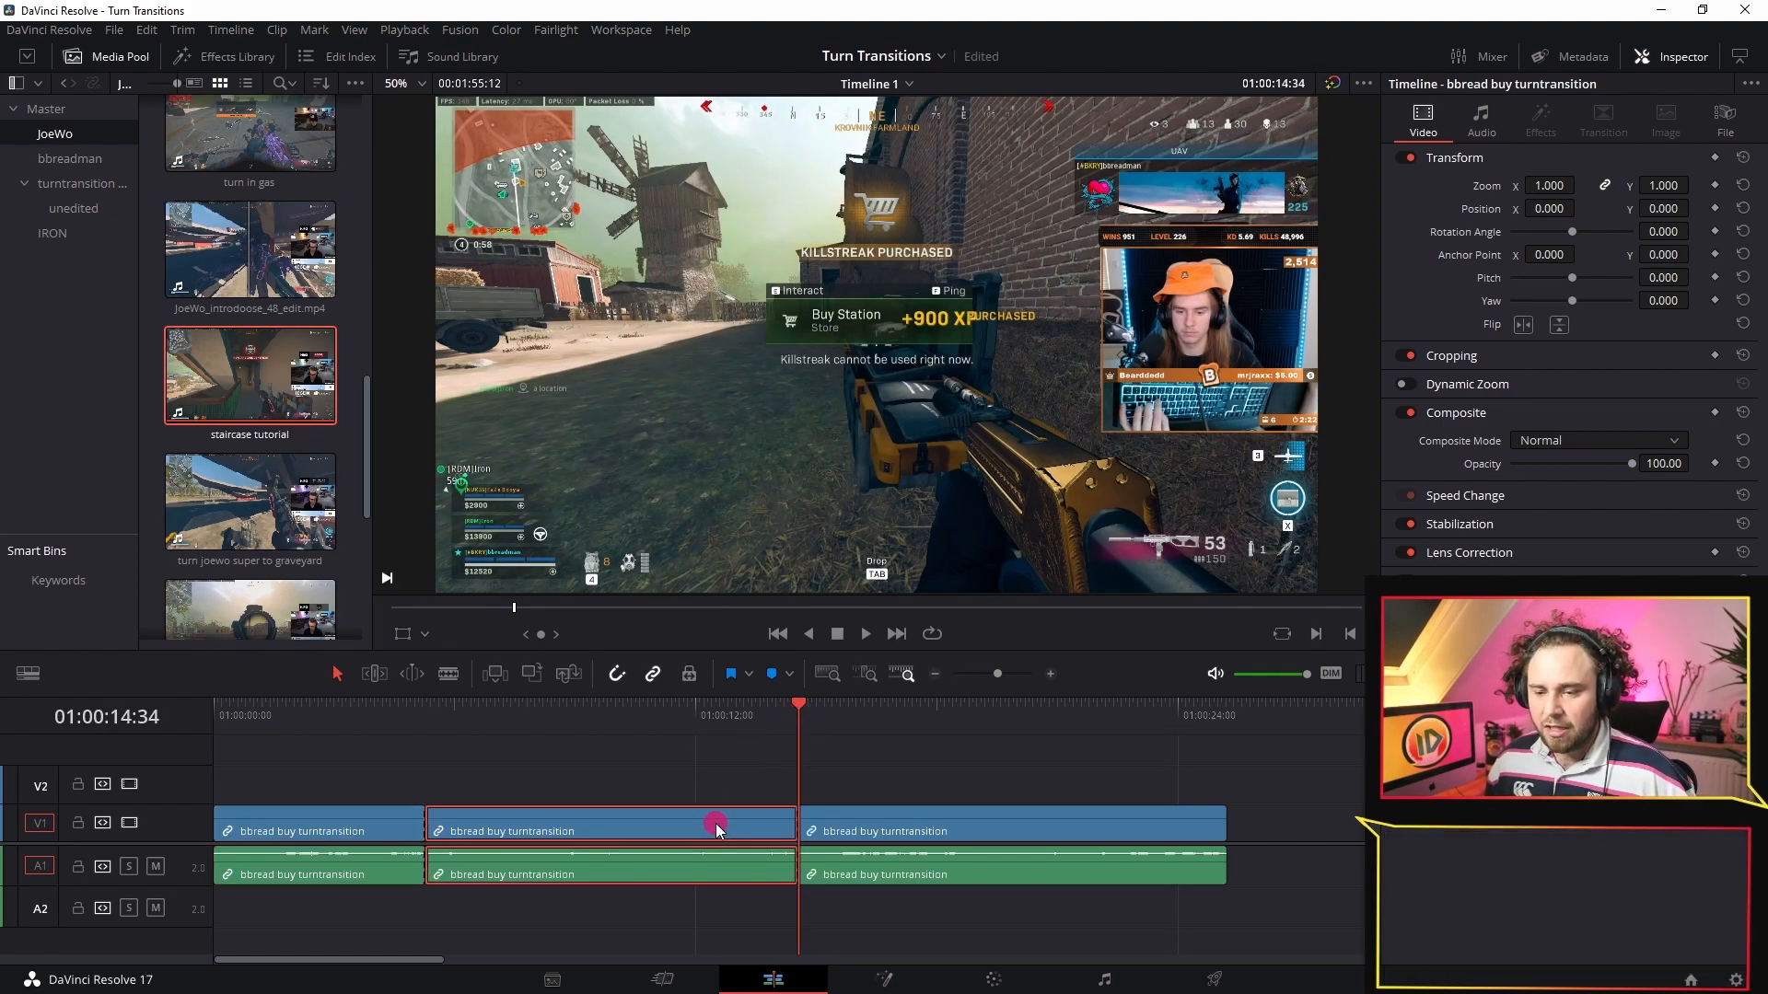
key(Delete)
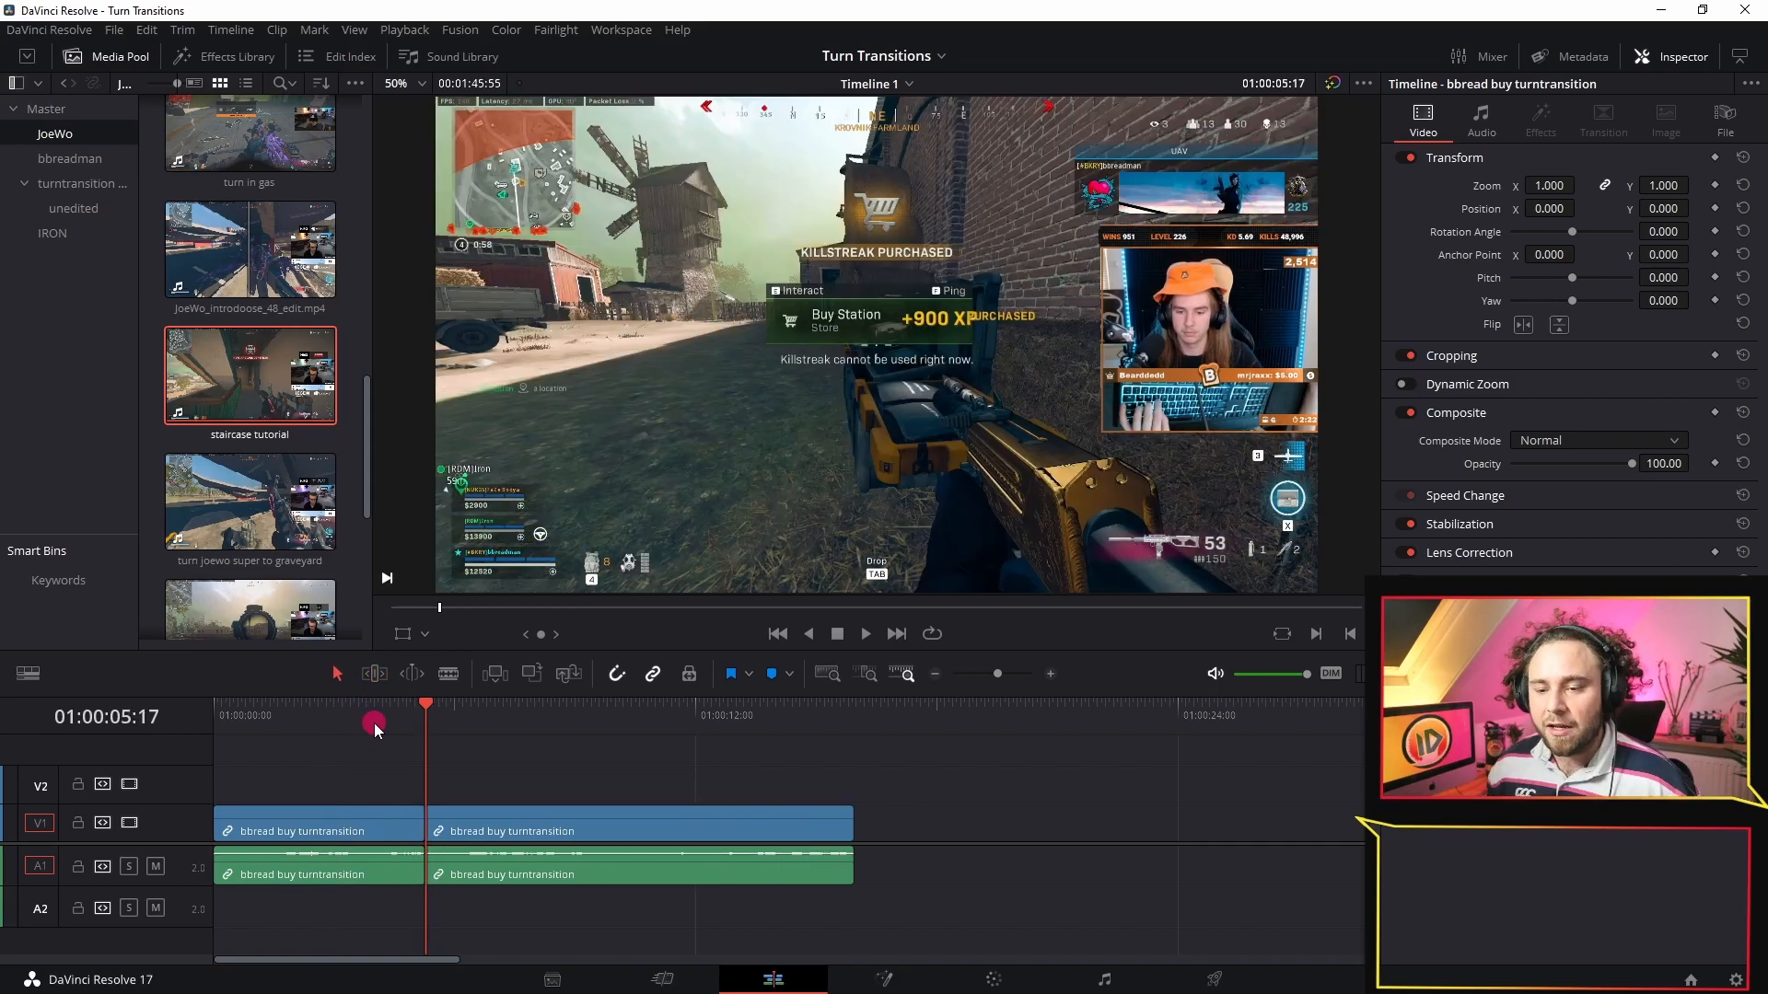
Step: Play across the cut from 01:00:04:24 to check how the two turns join
click(391, 711)
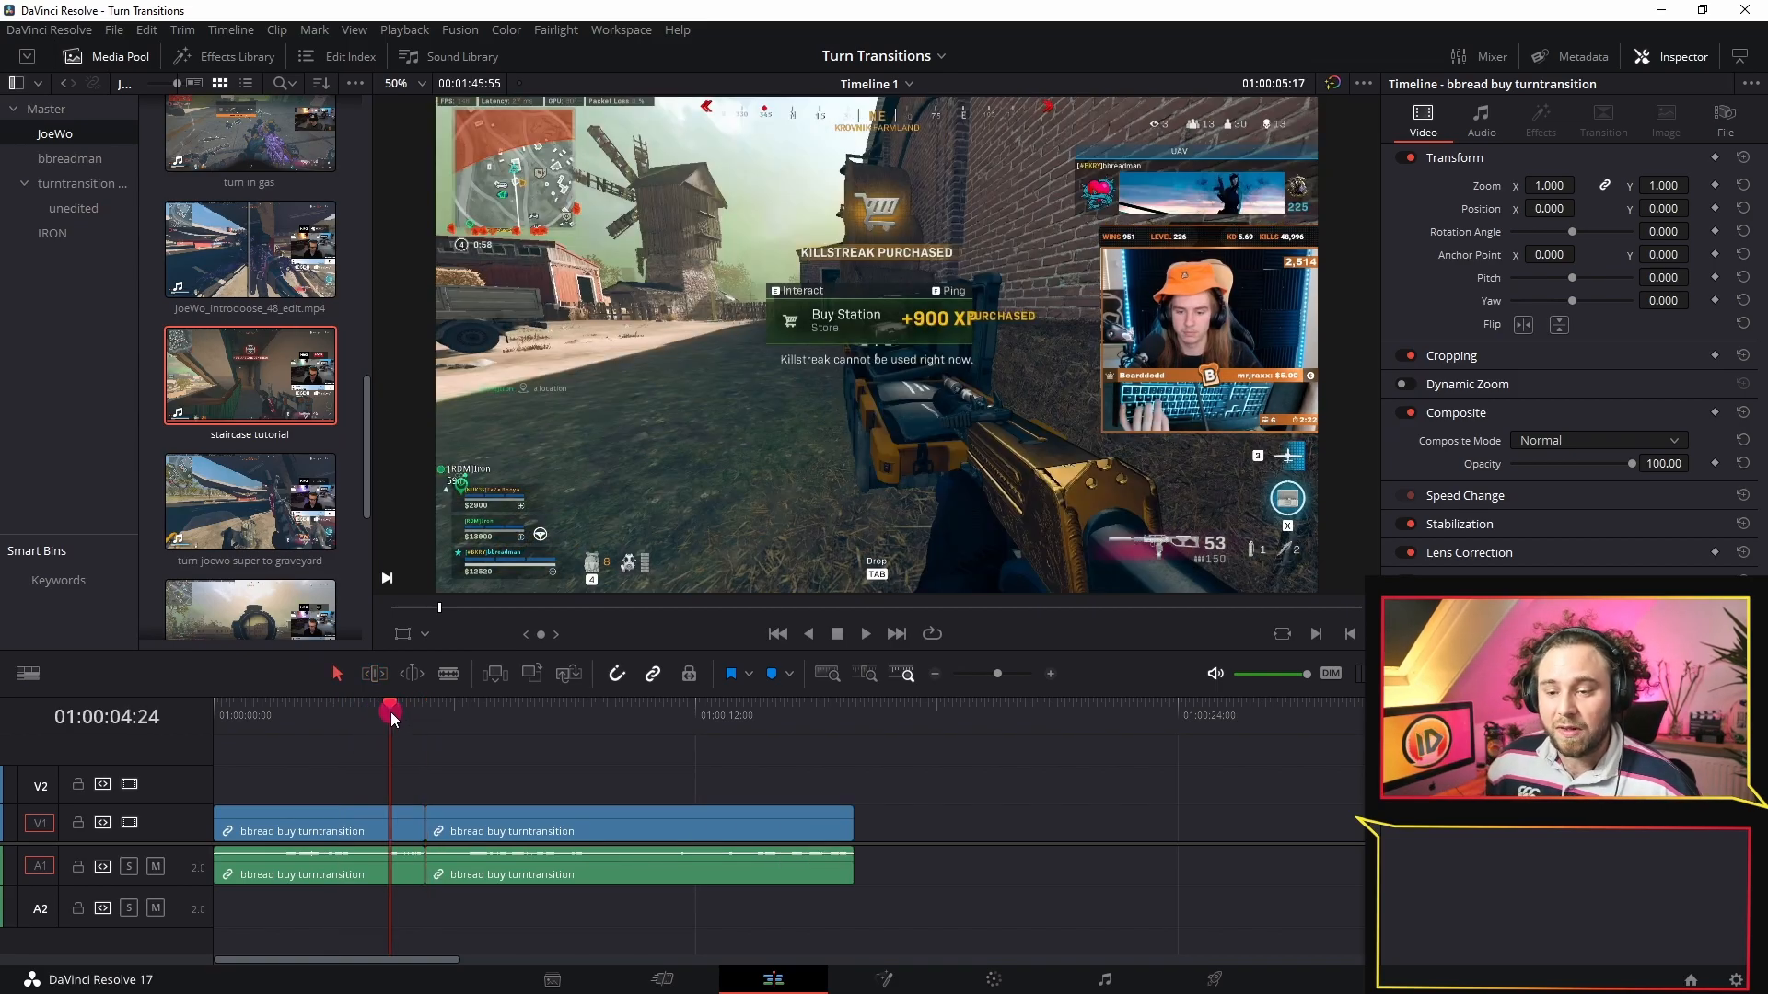
key(space)
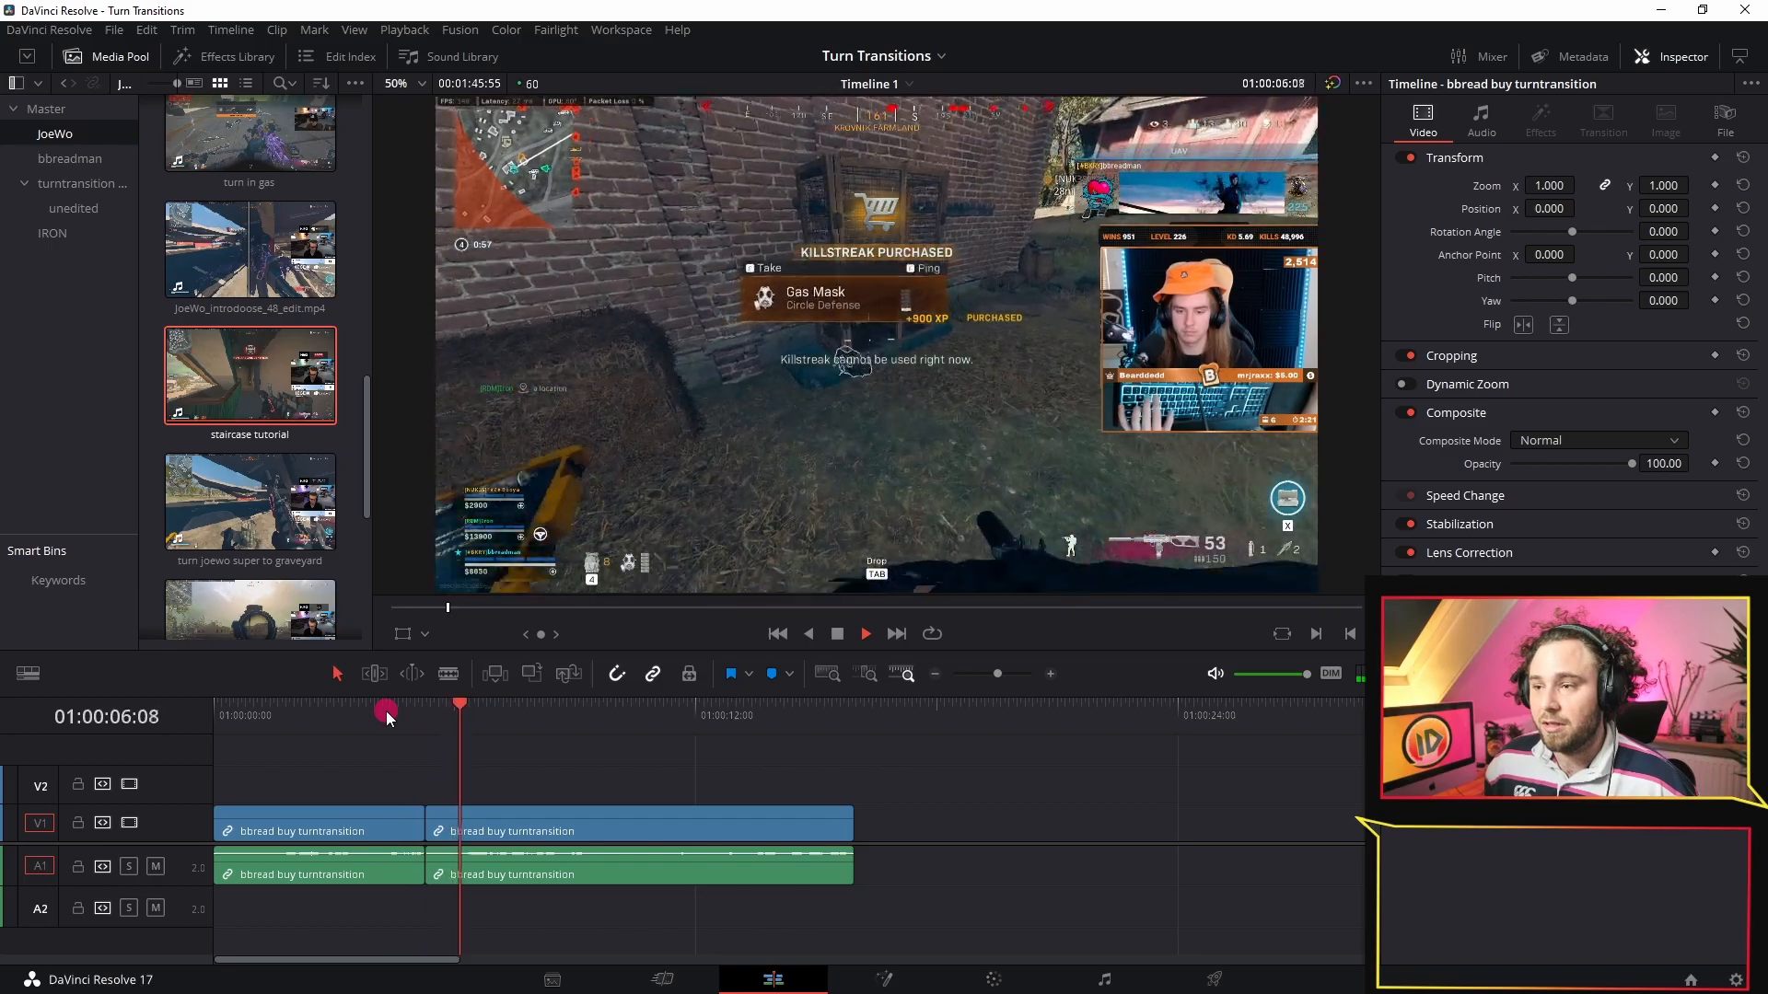
click(368, 715)
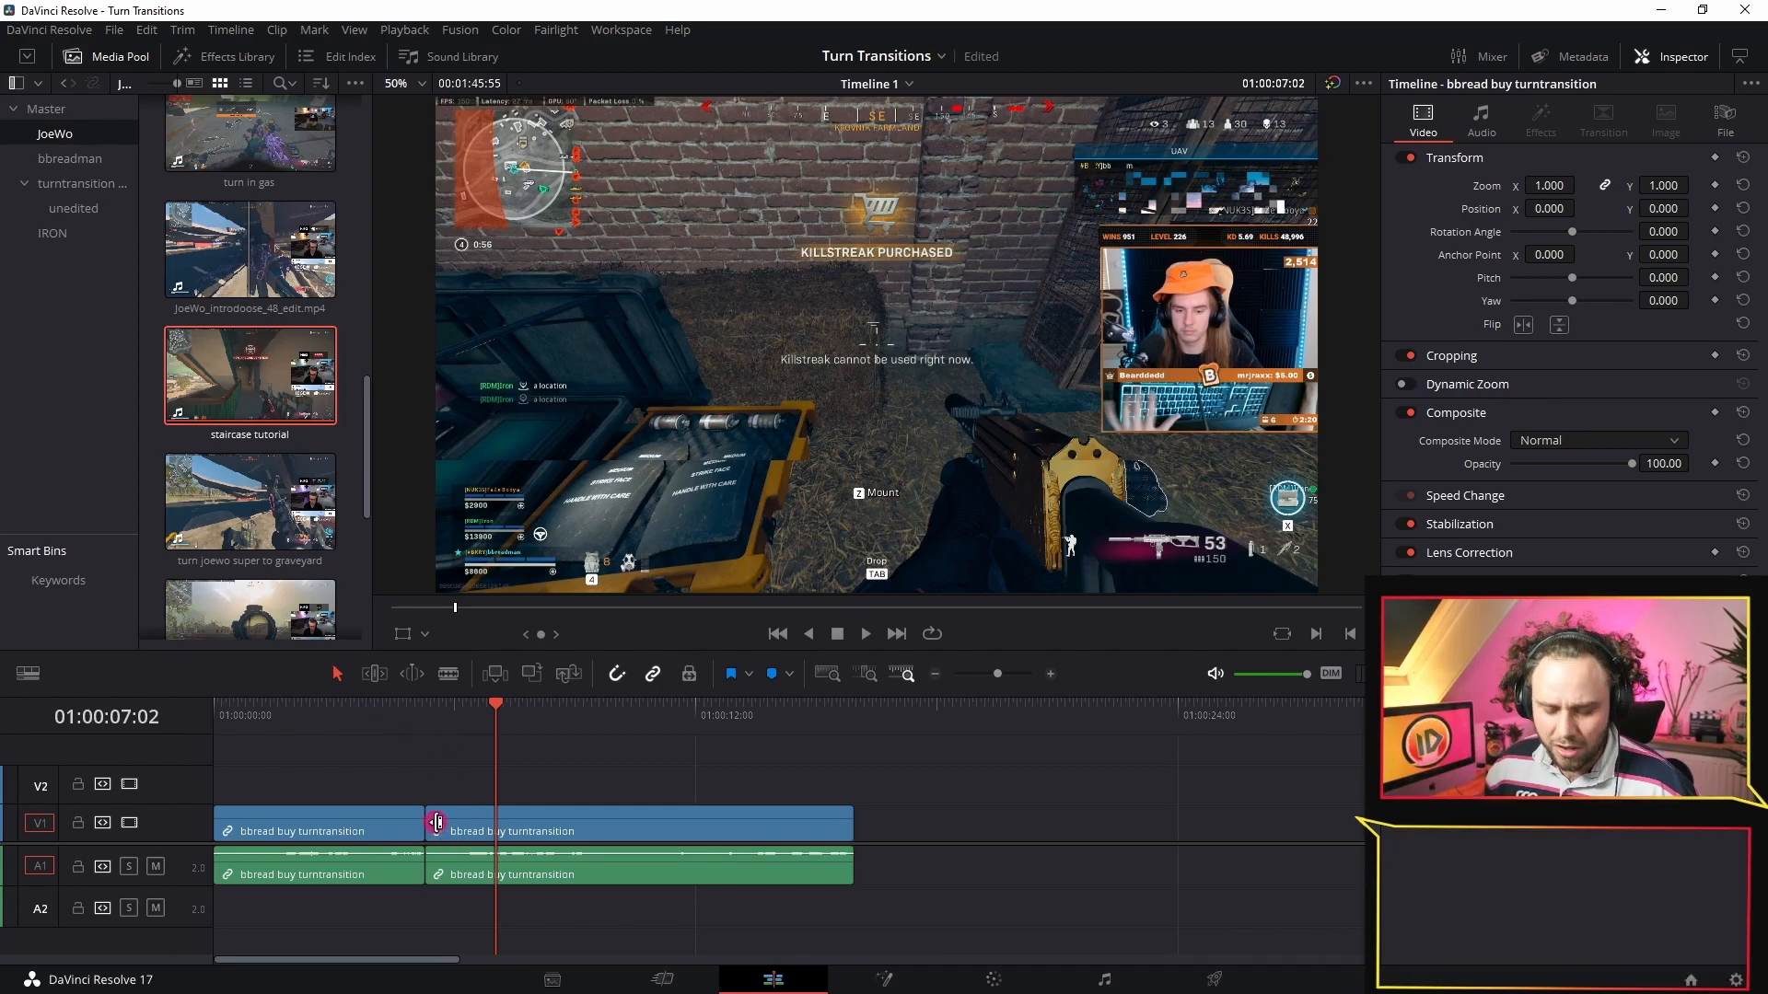
Step: Ripple trim the end of the first clip back to about 01:00:04:38 in trim edit mode
key(t)
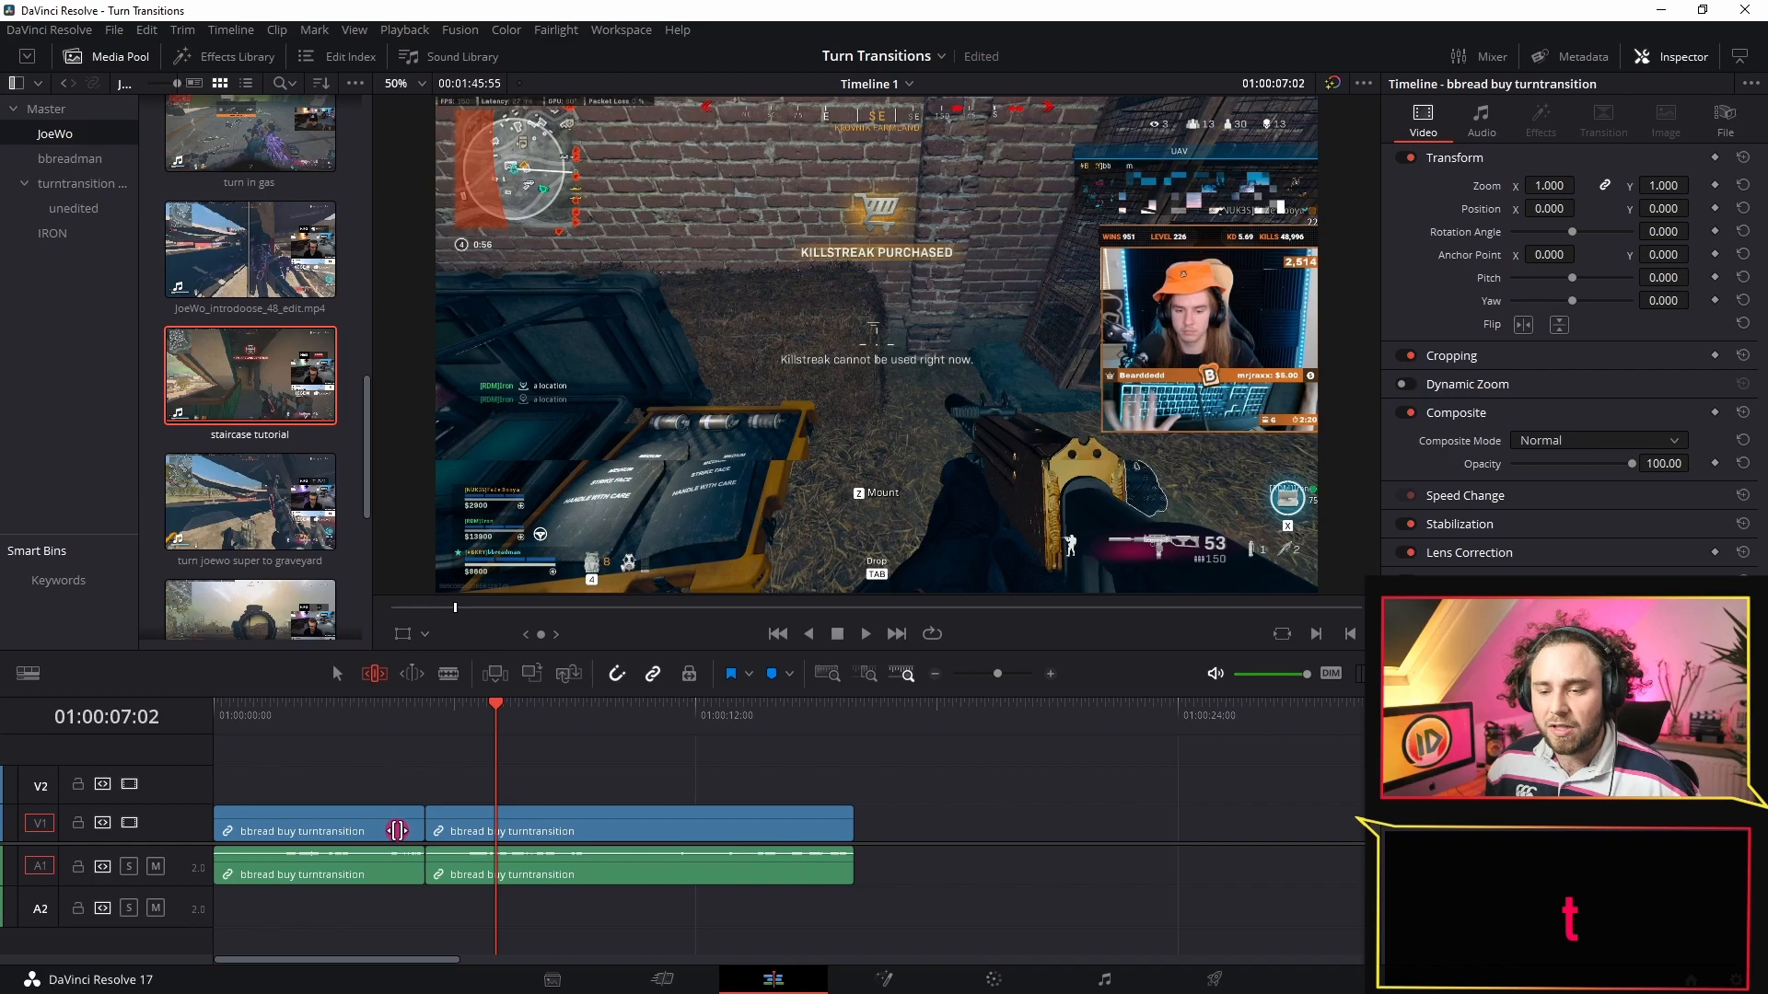
click(395, 827)
mouse_move(395, 827)
mouse_down()
mouse_move(377, 842)
mouse_move(397, 845)
mouse_up()
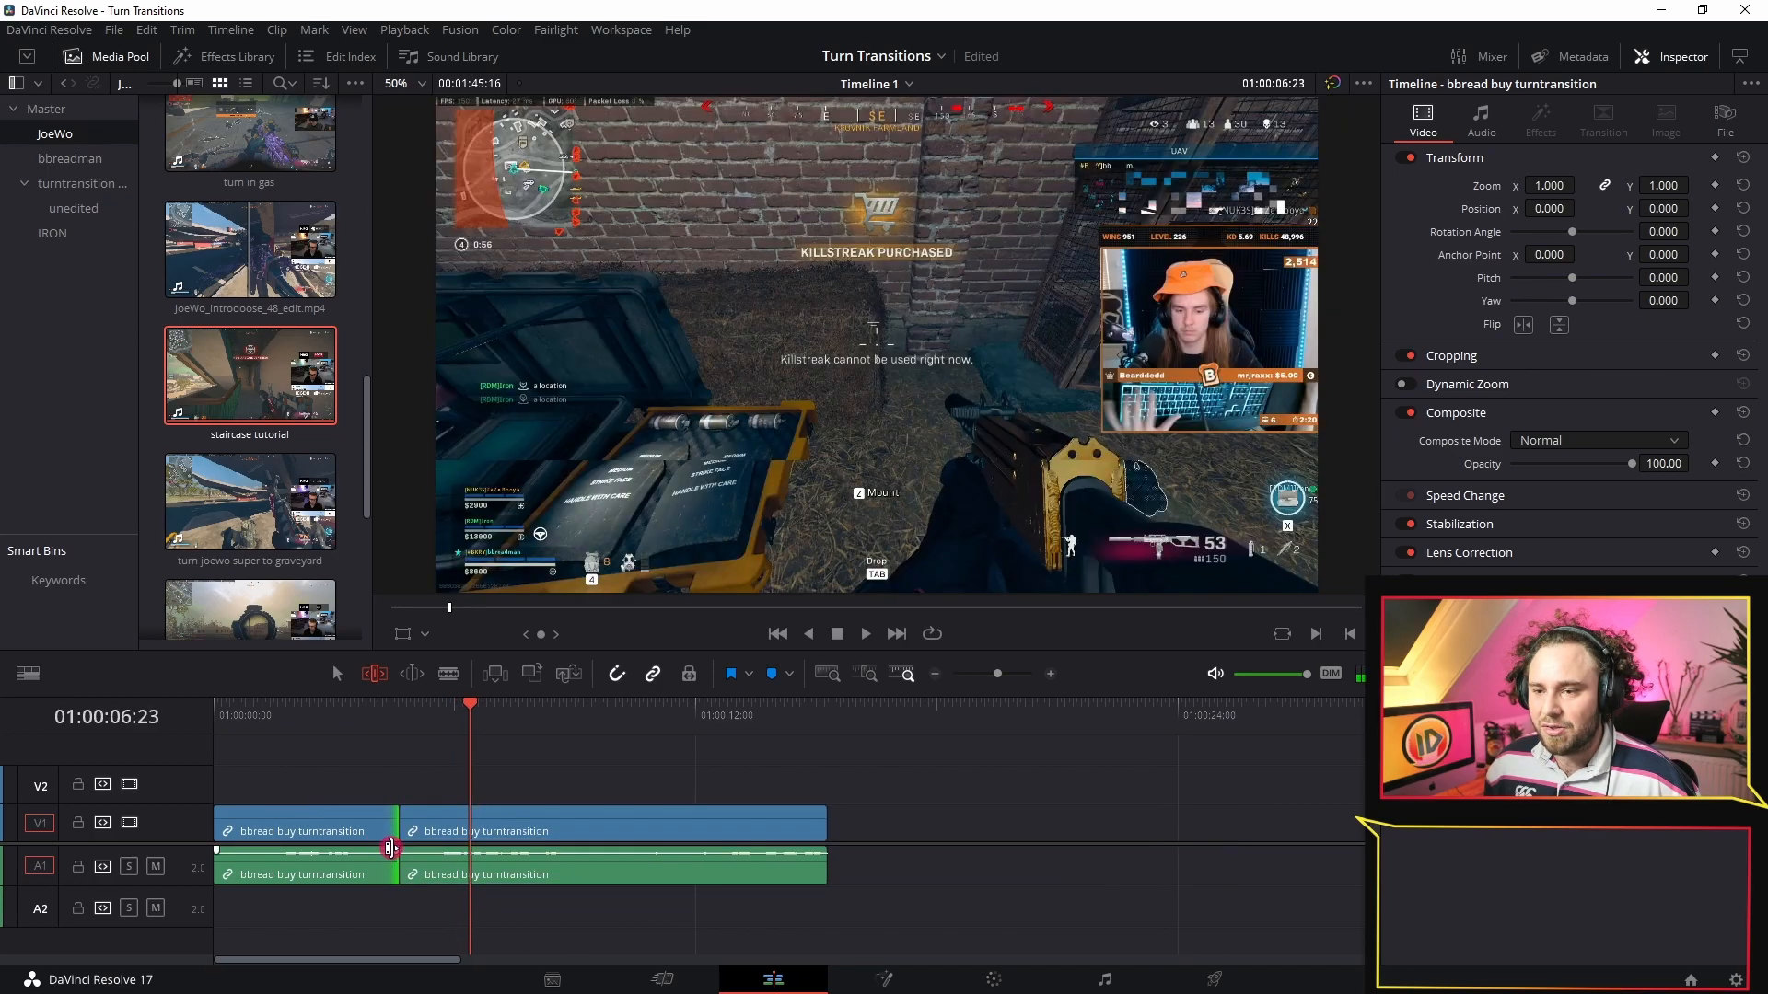
Step: Ripple trim the start of the second clip to the playhead, turn off snapping, and fine-trim that start further into the turn
click(418, 821)
click(412, 818)
key(ctrl+shift+bracketleft)
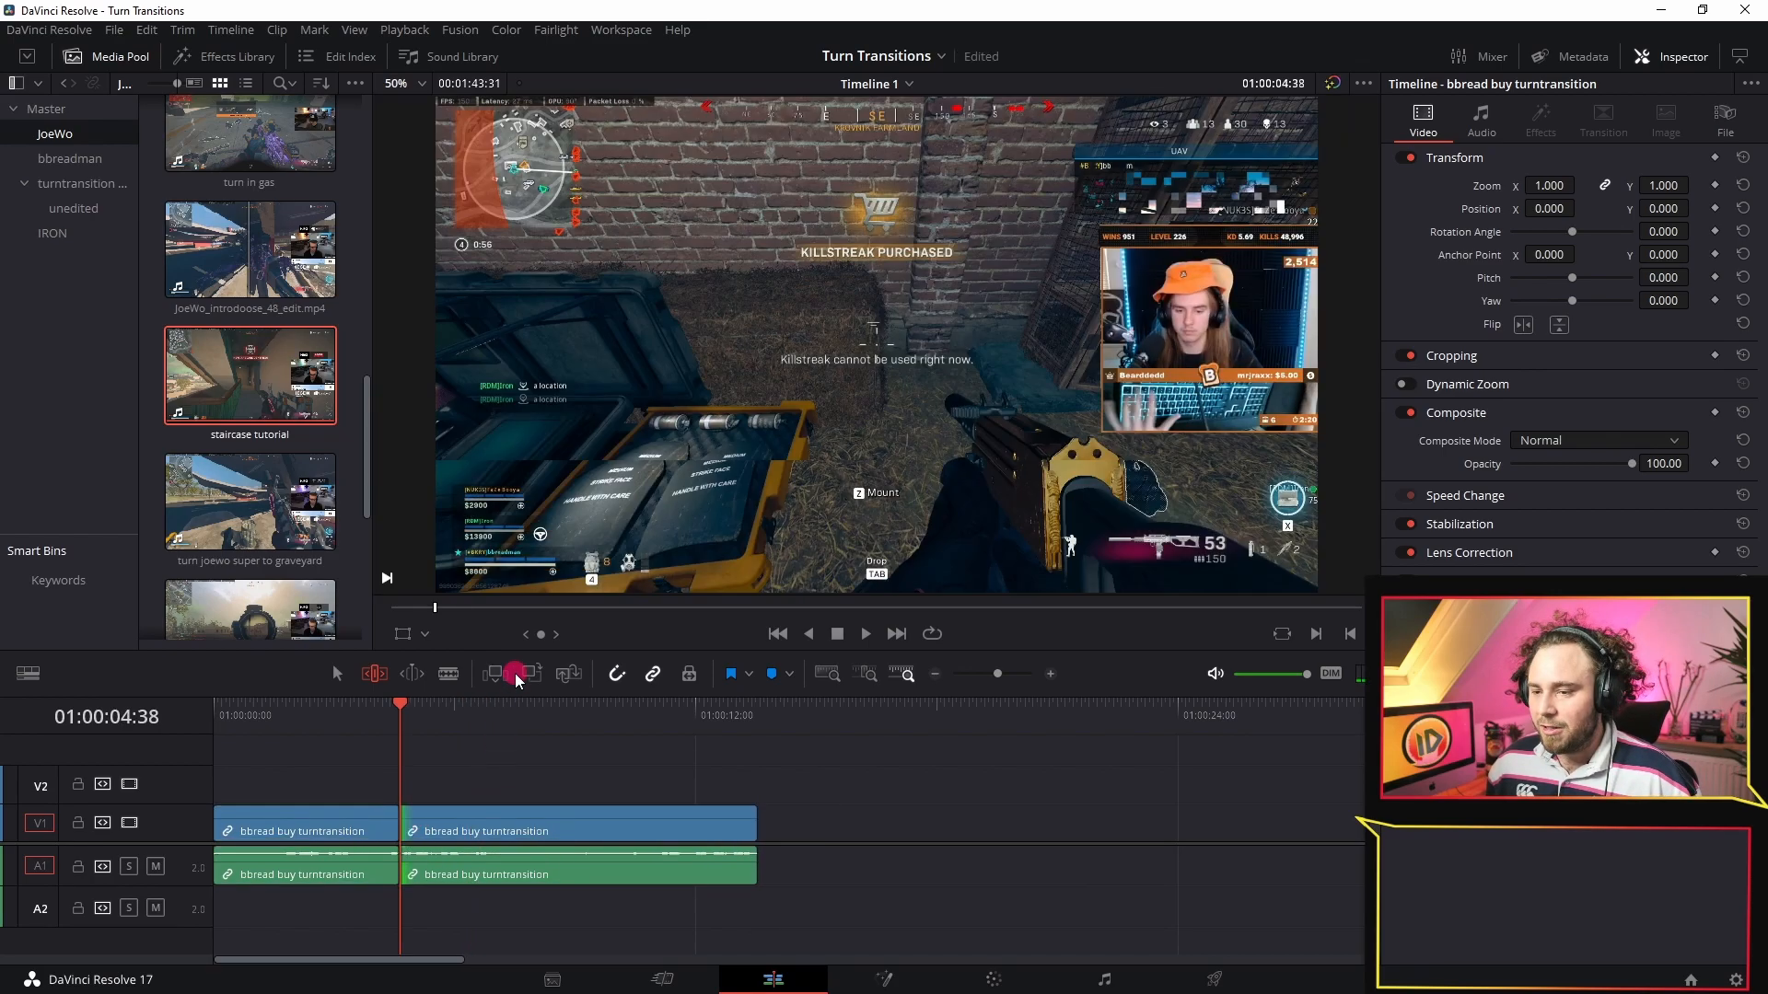
click(614, 675)
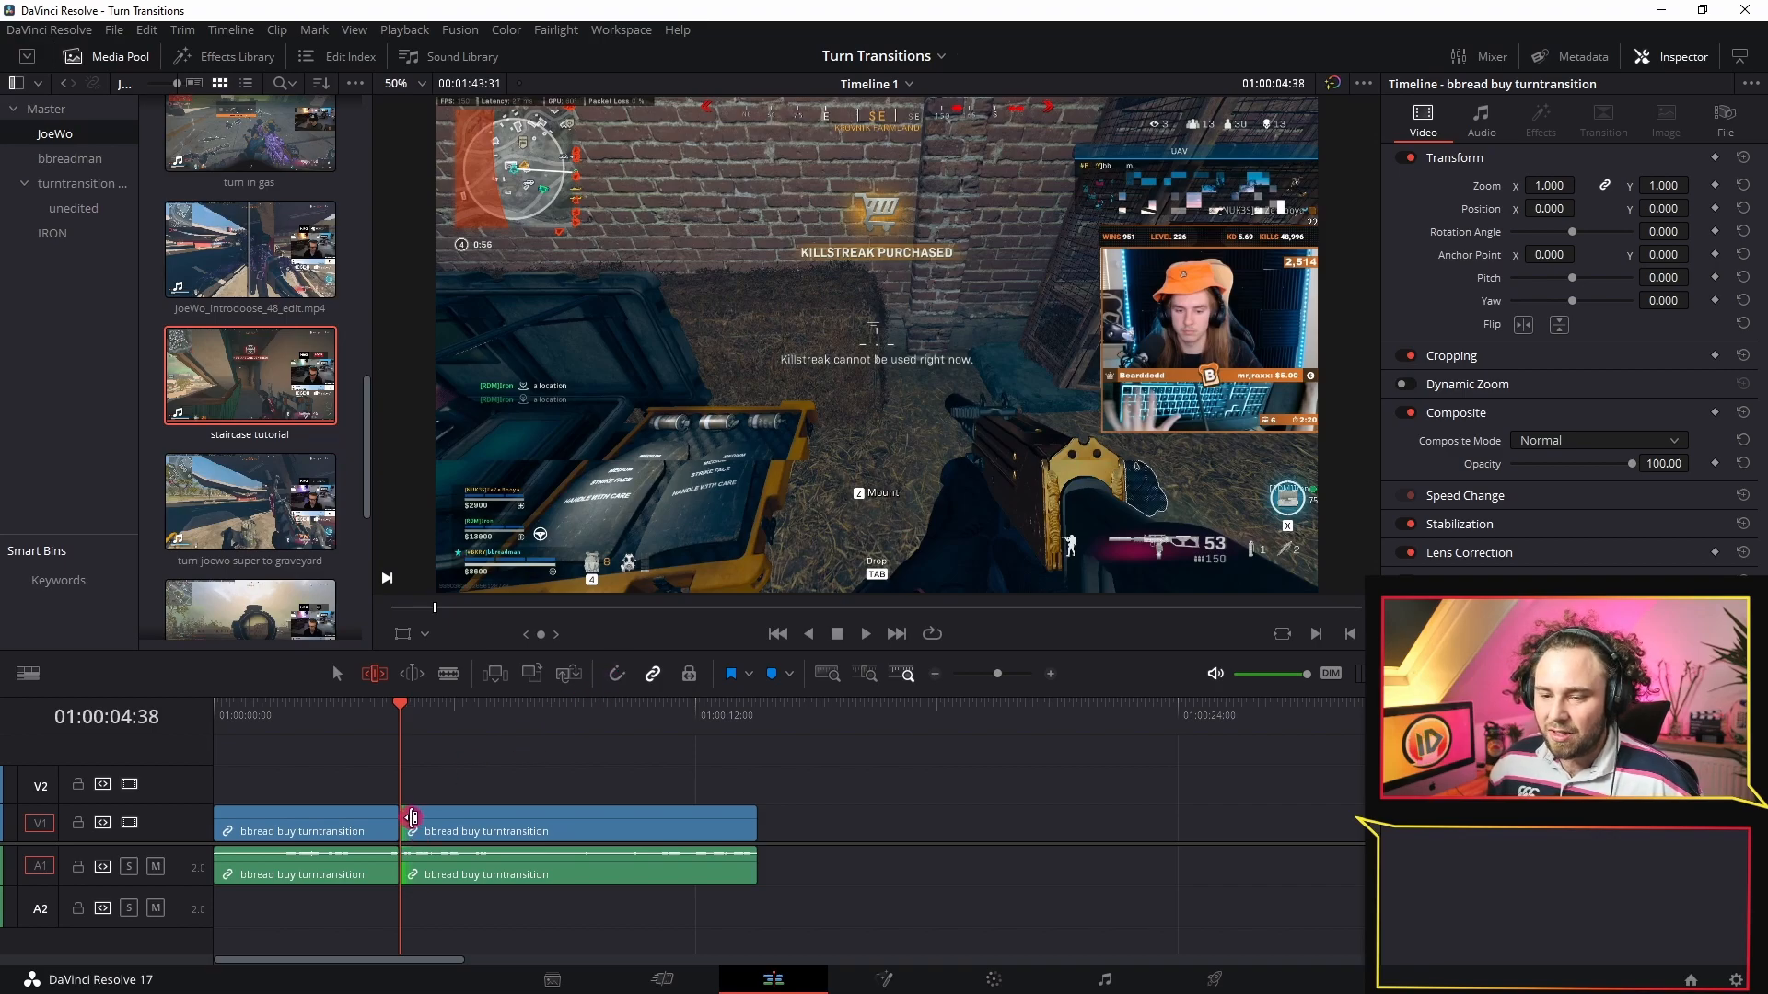
drag(412, 817, 474, 814)
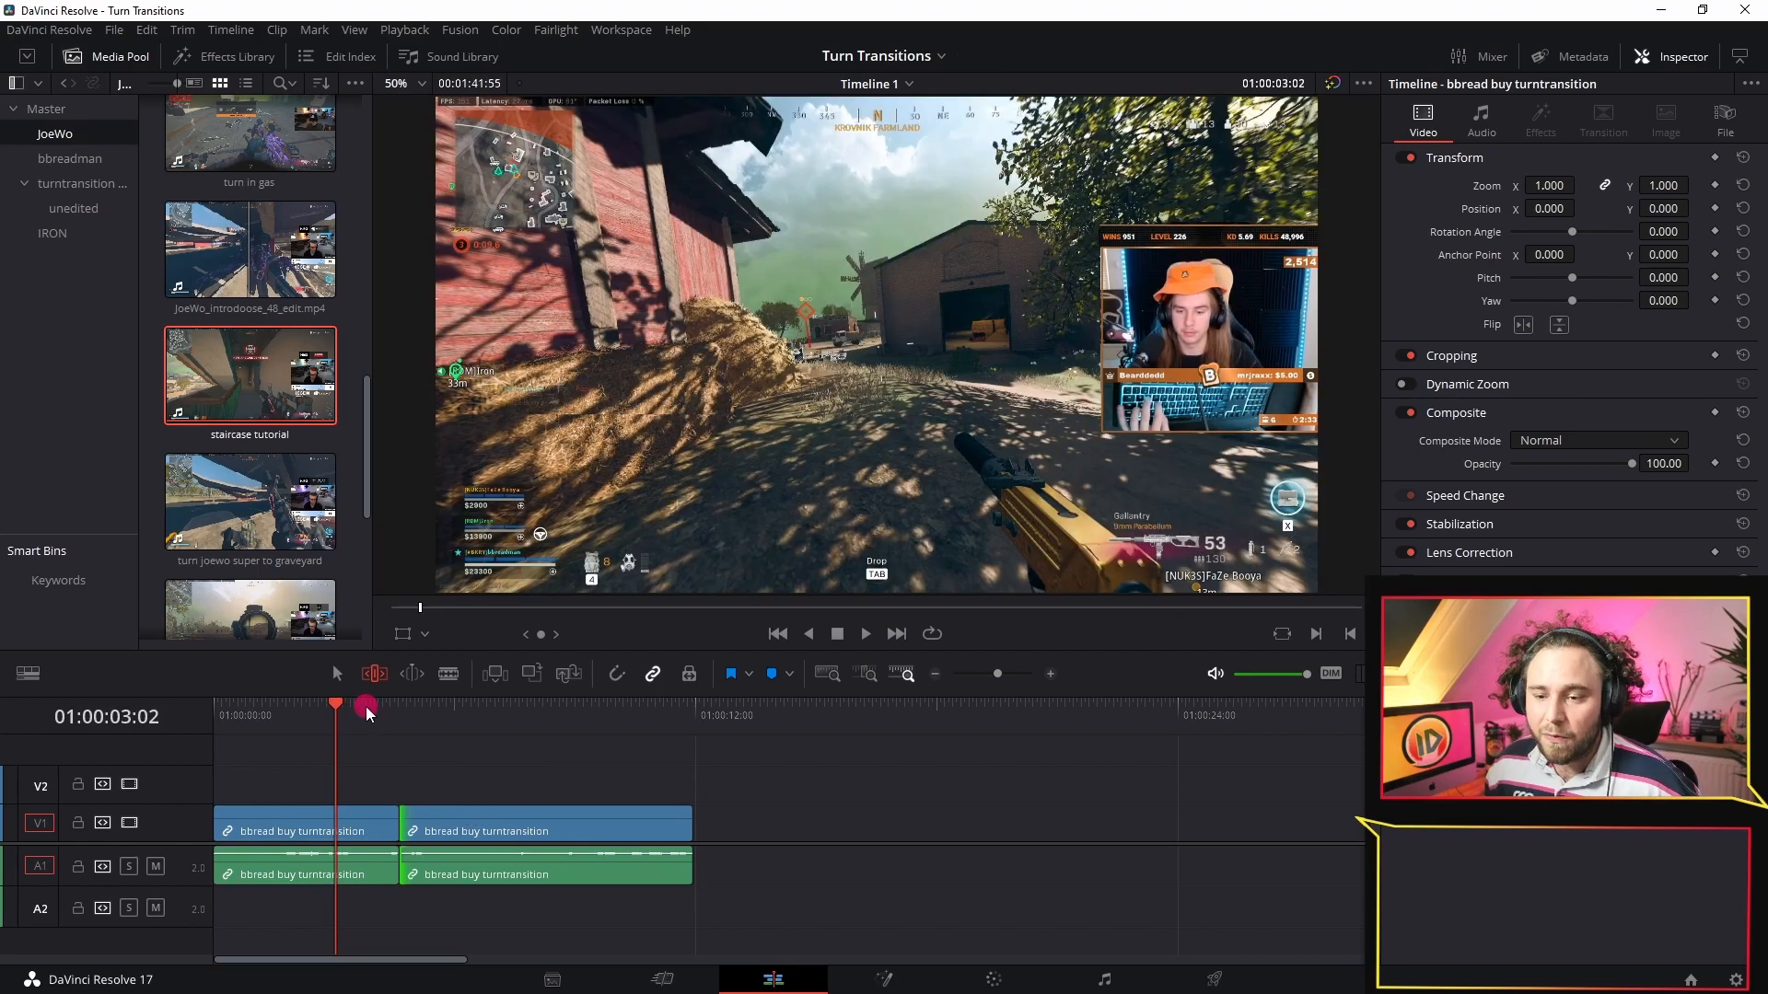
Step: Play across the trimmed cut several times from about 01:00:04:02 to check the turn transition
click(366, 713)
key(space)
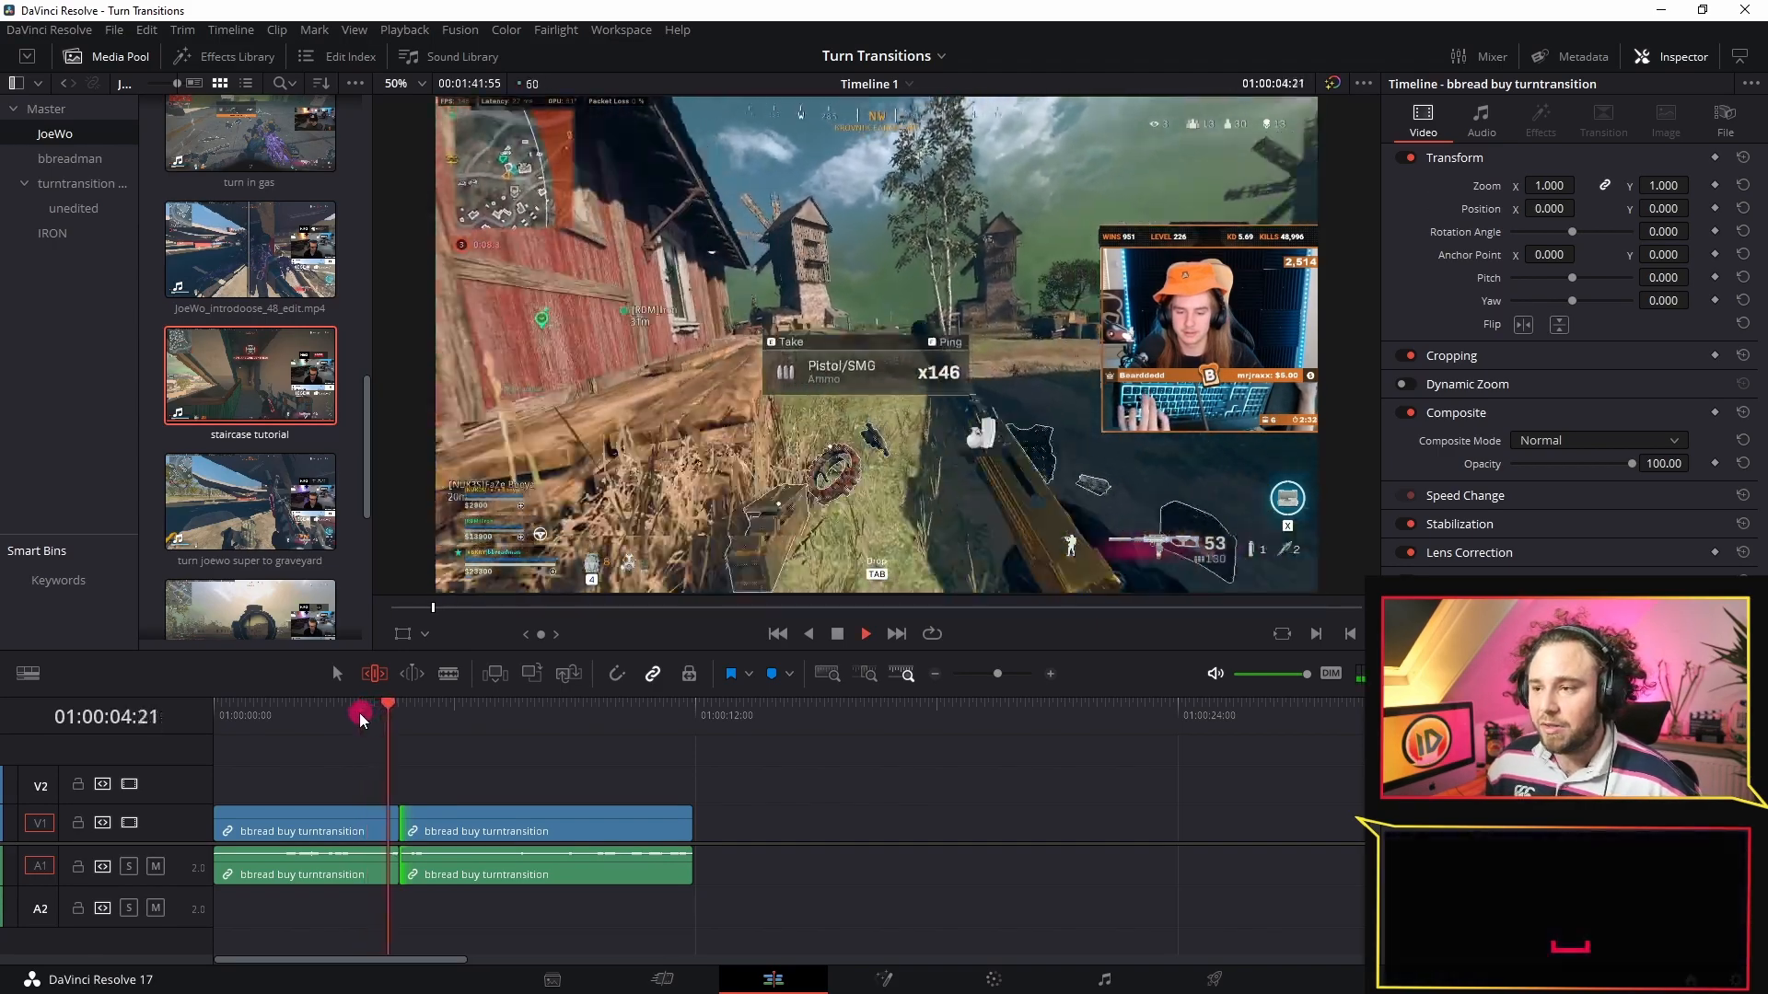
click(375, 717)
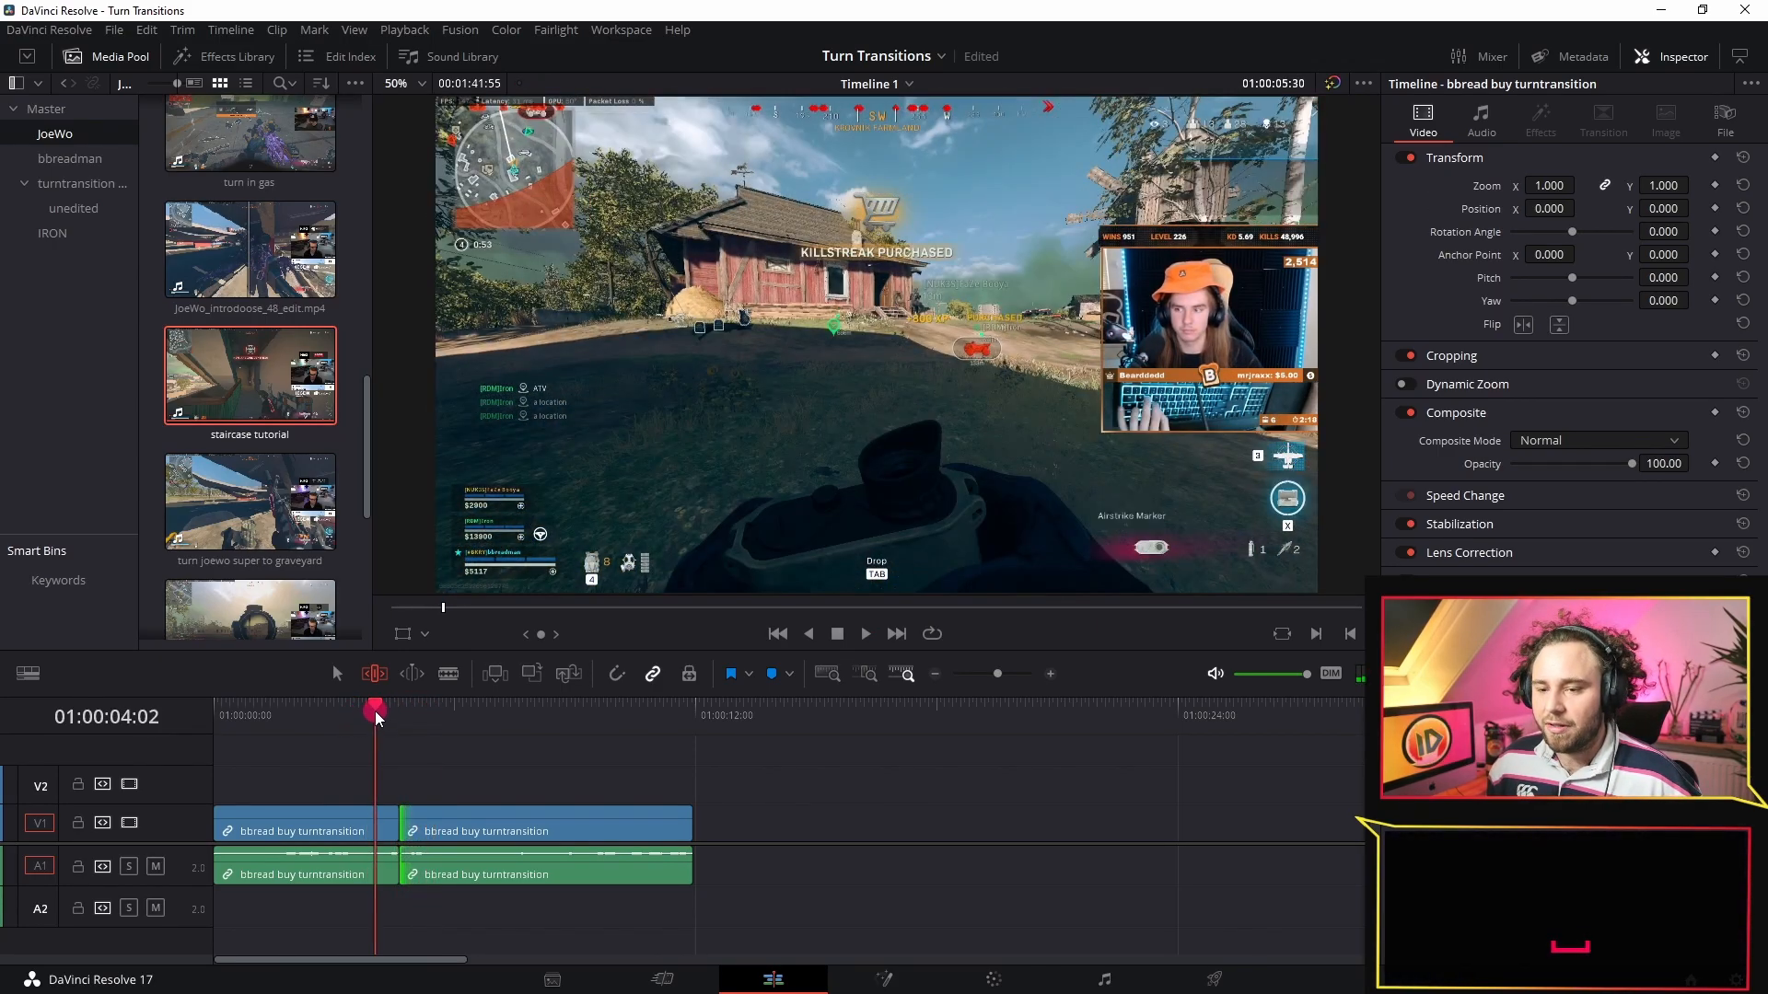
click(375, 717)
key(space)
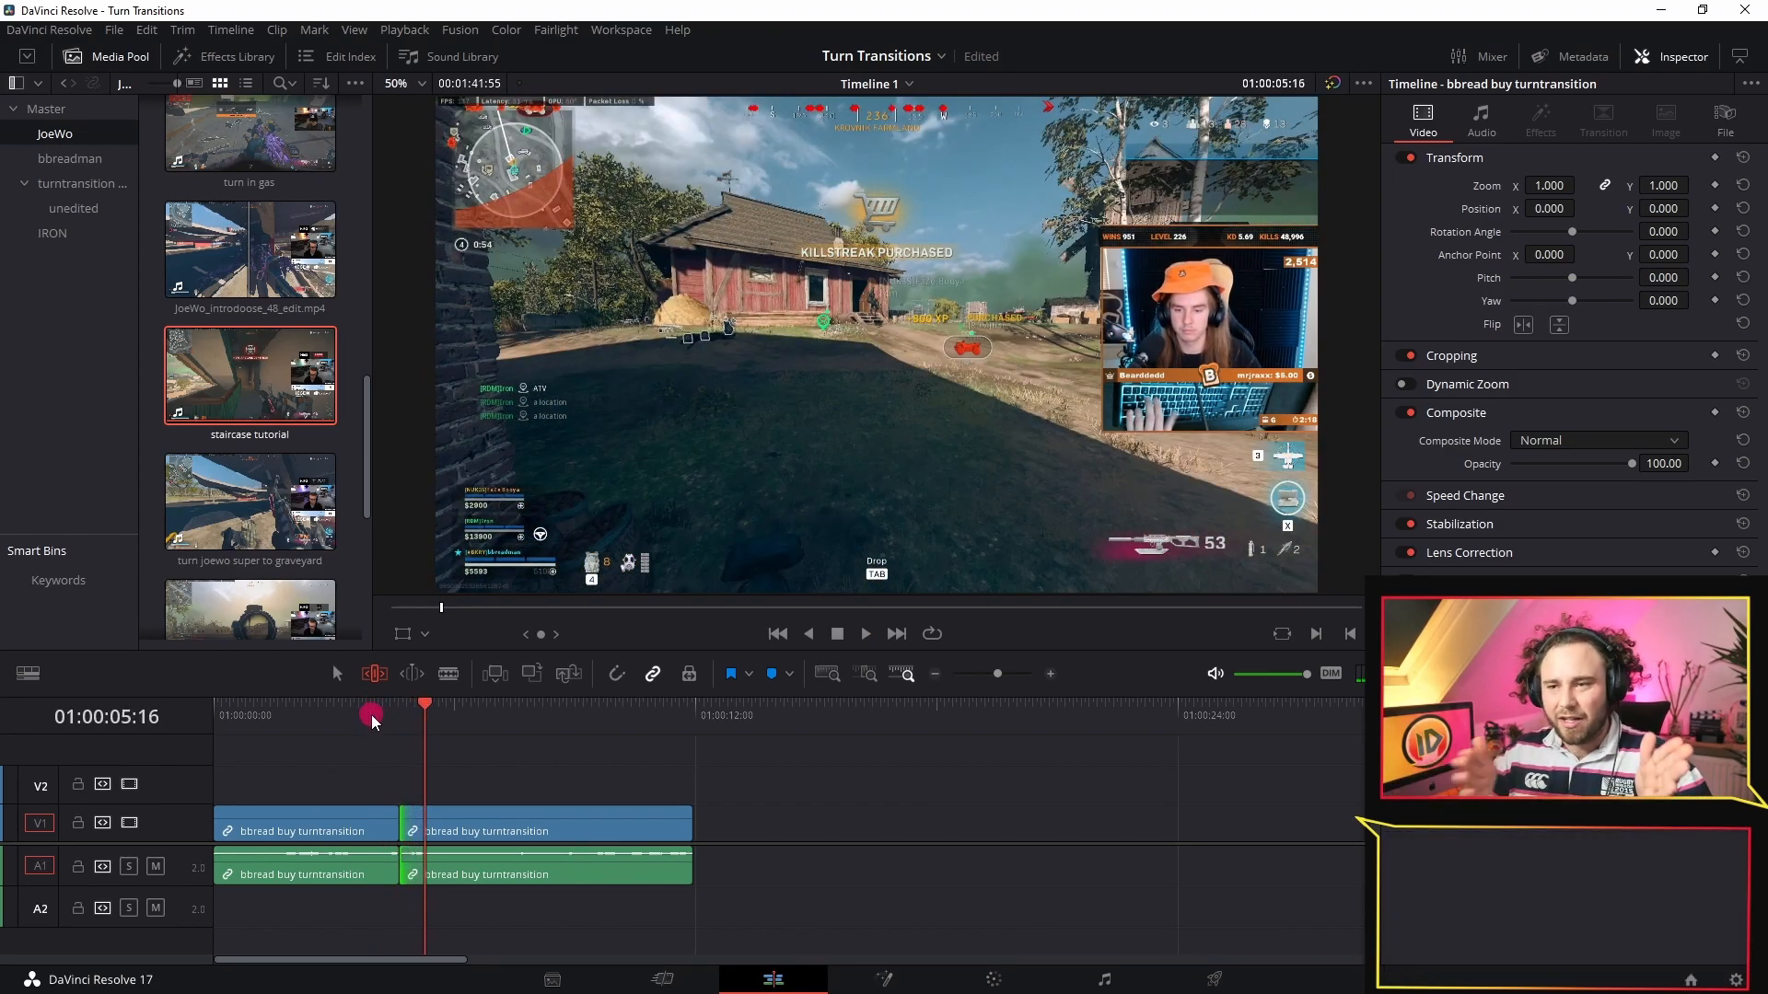
scroll(560, 771, up, 3)
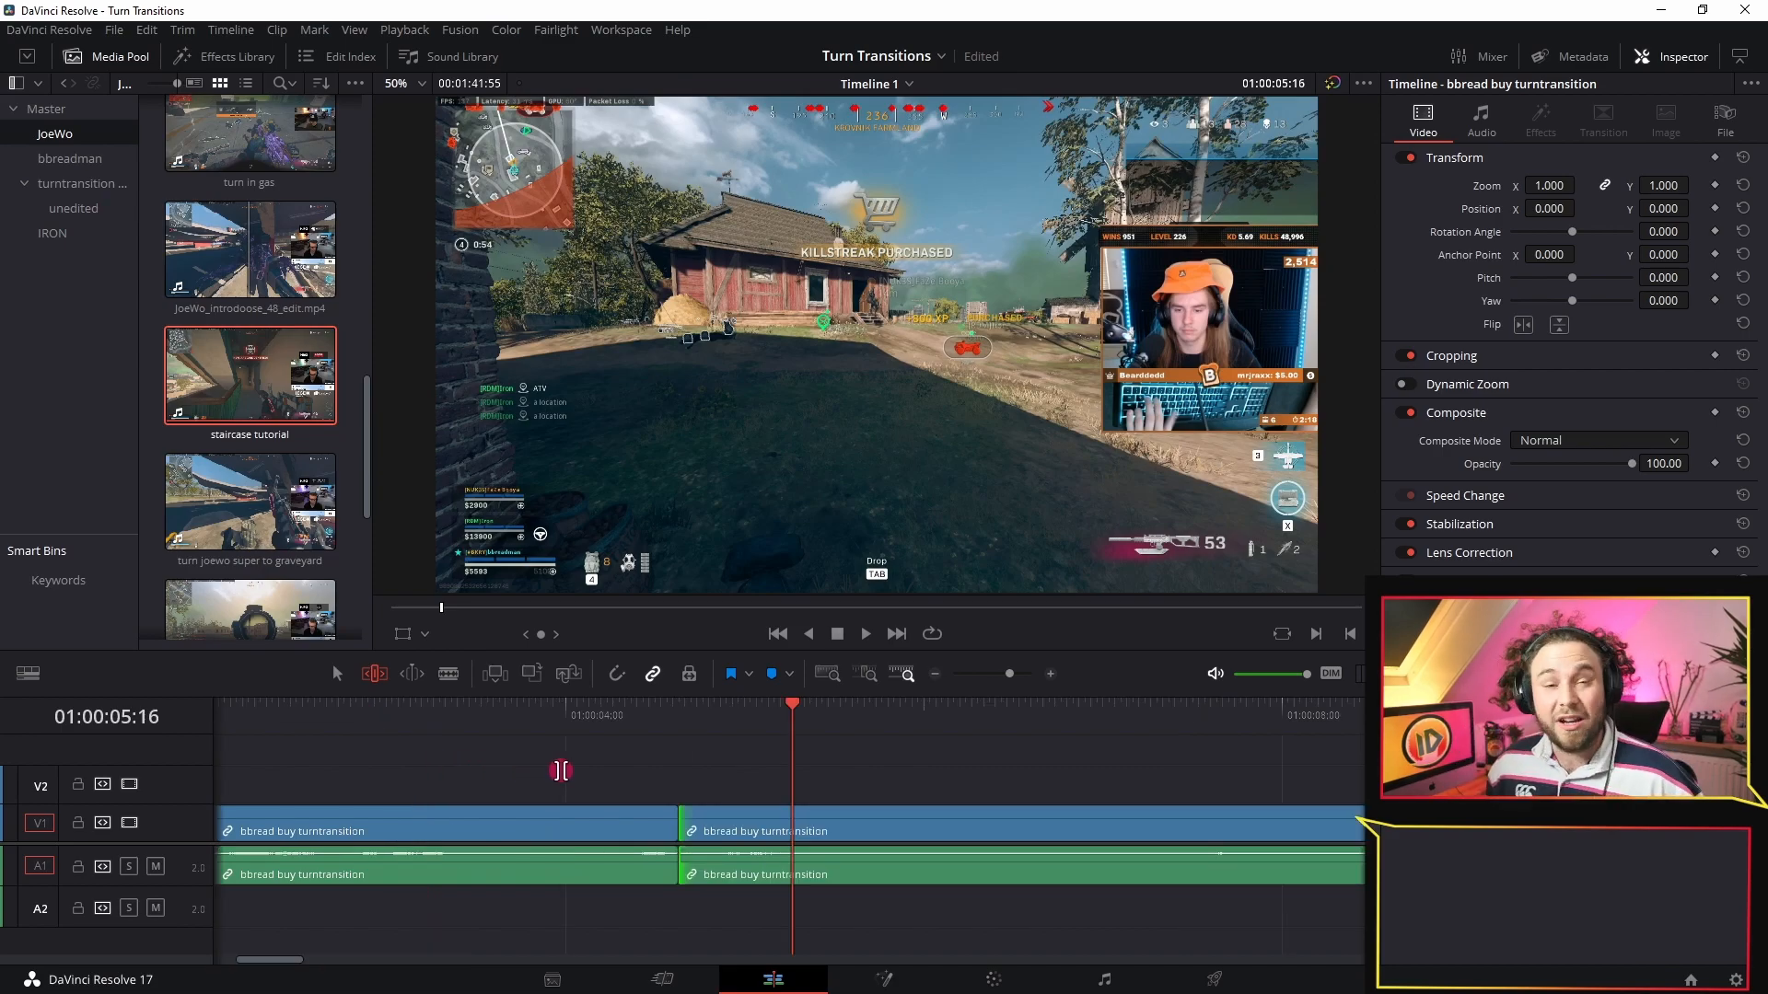
click(570, 720)
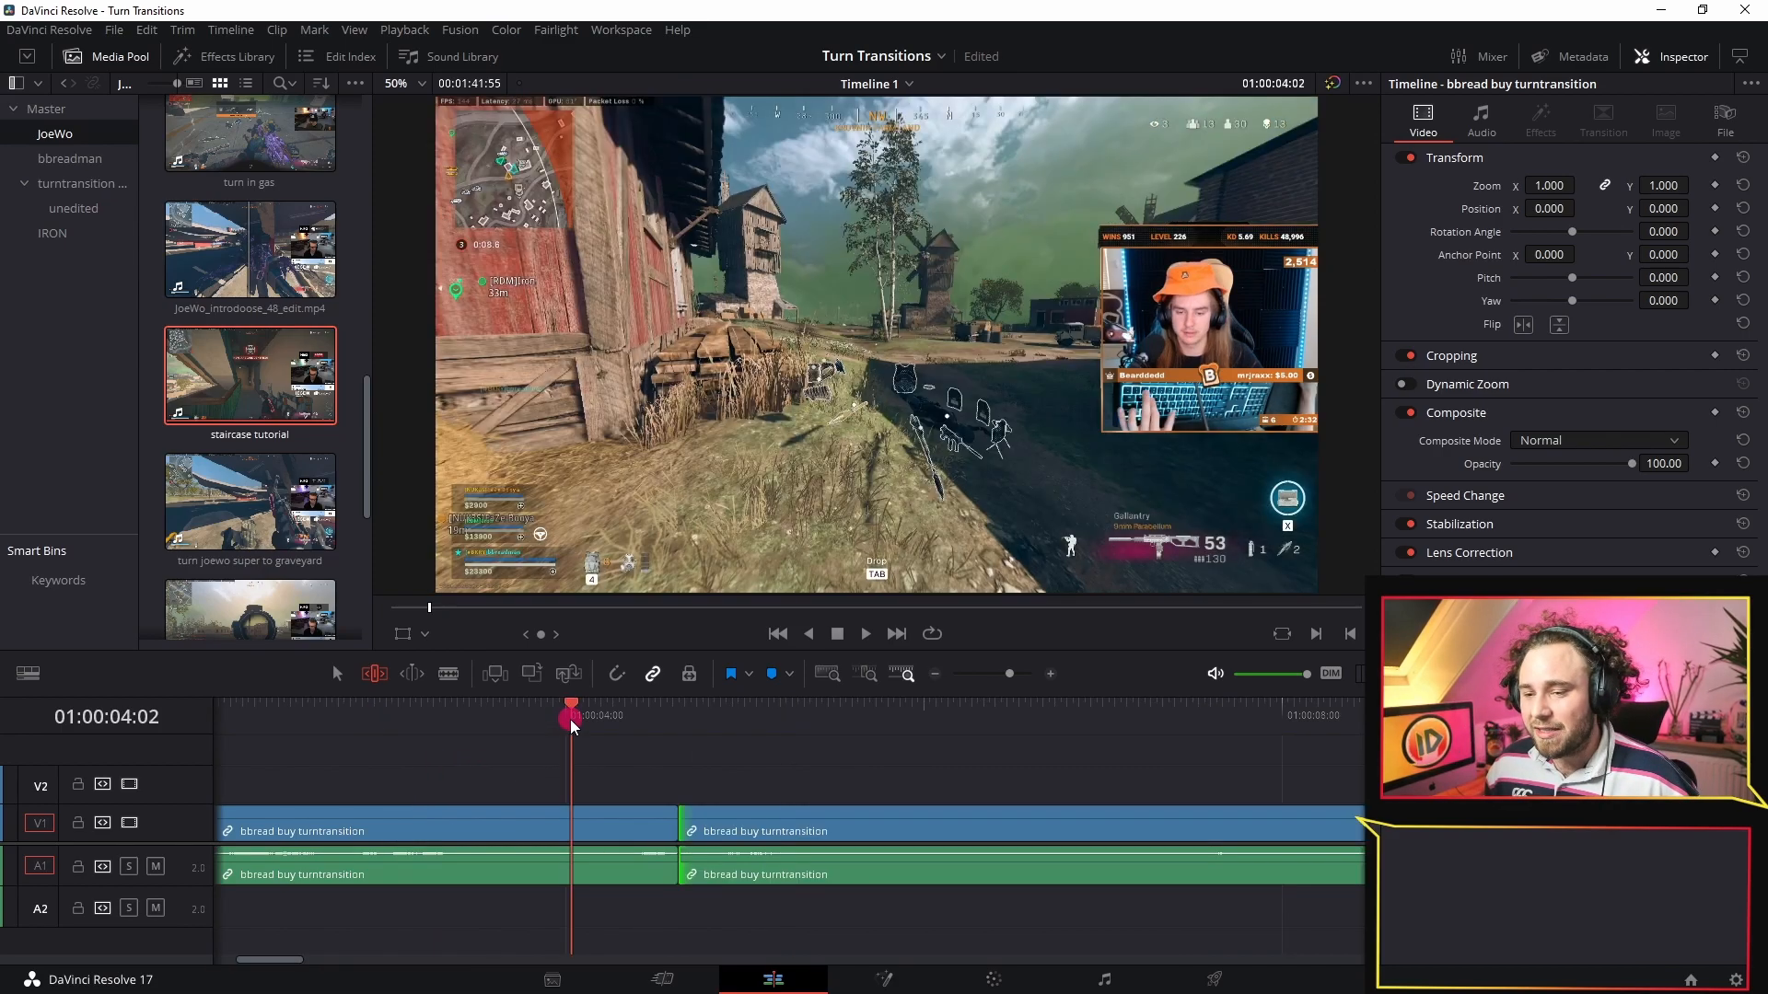
key(space)
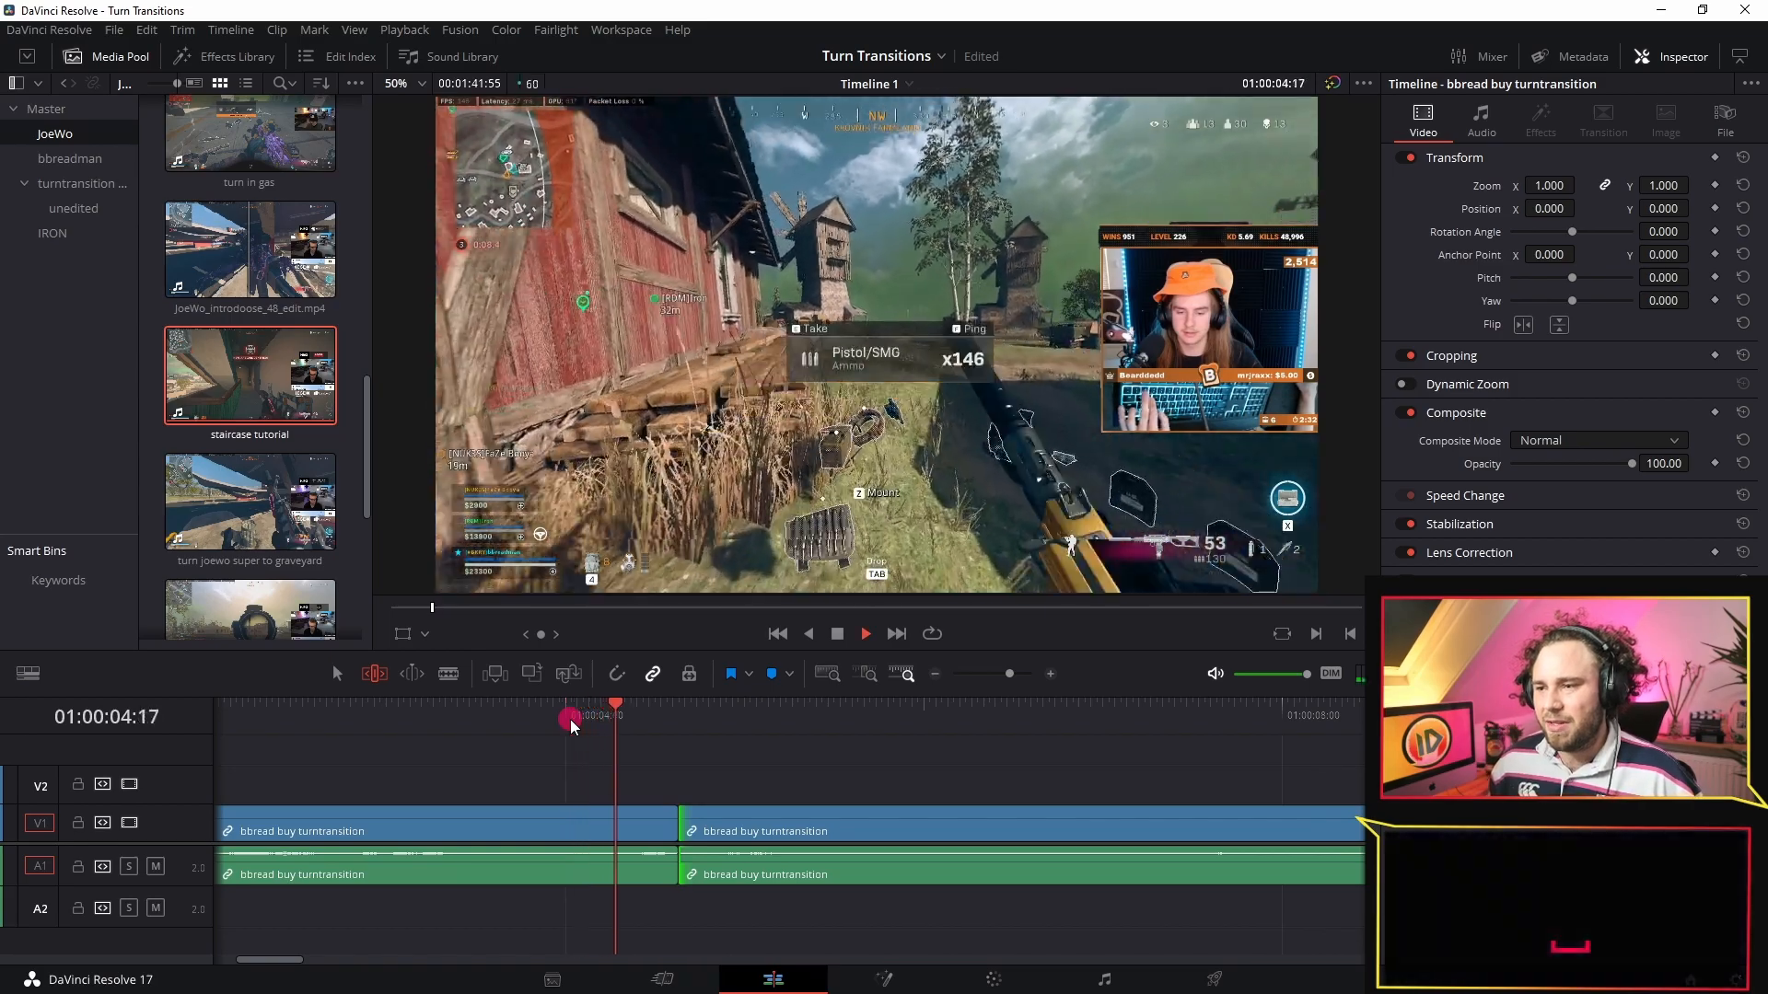
click(571, 719)
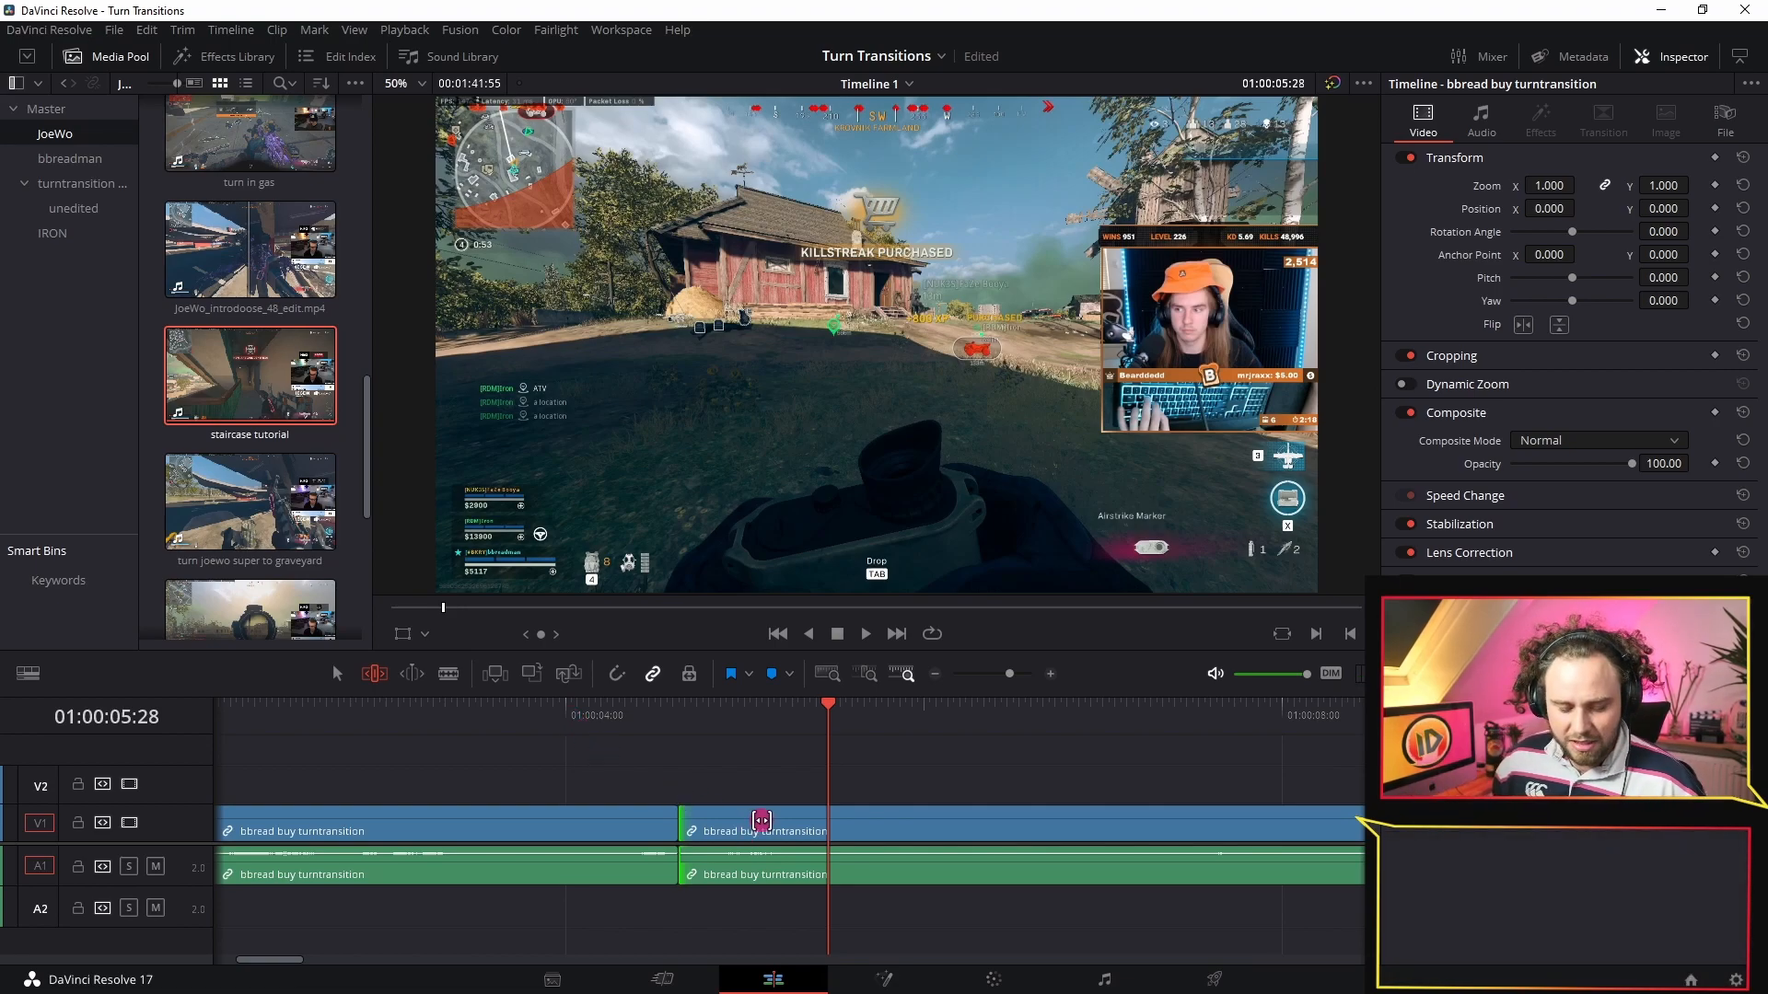
Step: Return to selection mode with snapping on and move the second clip to tracks V2 and A2, keeping its start time
key(a)
click(771, 826)
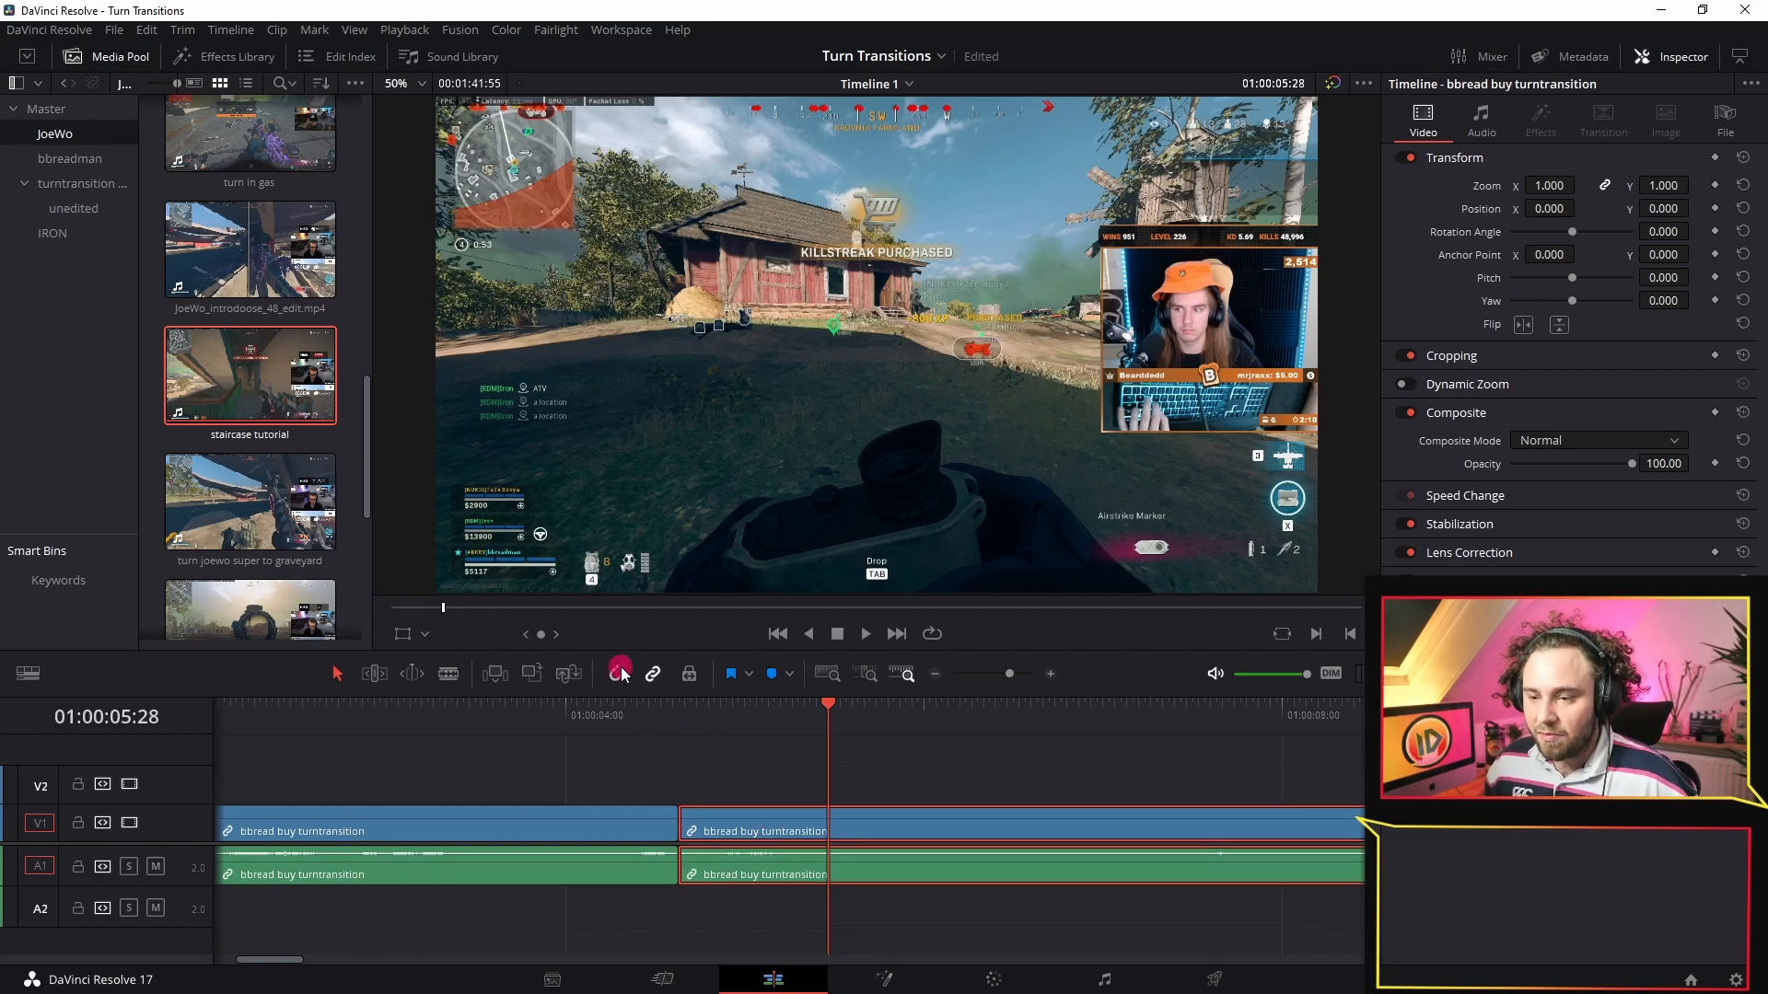
drag(799, 821, 809, 782)
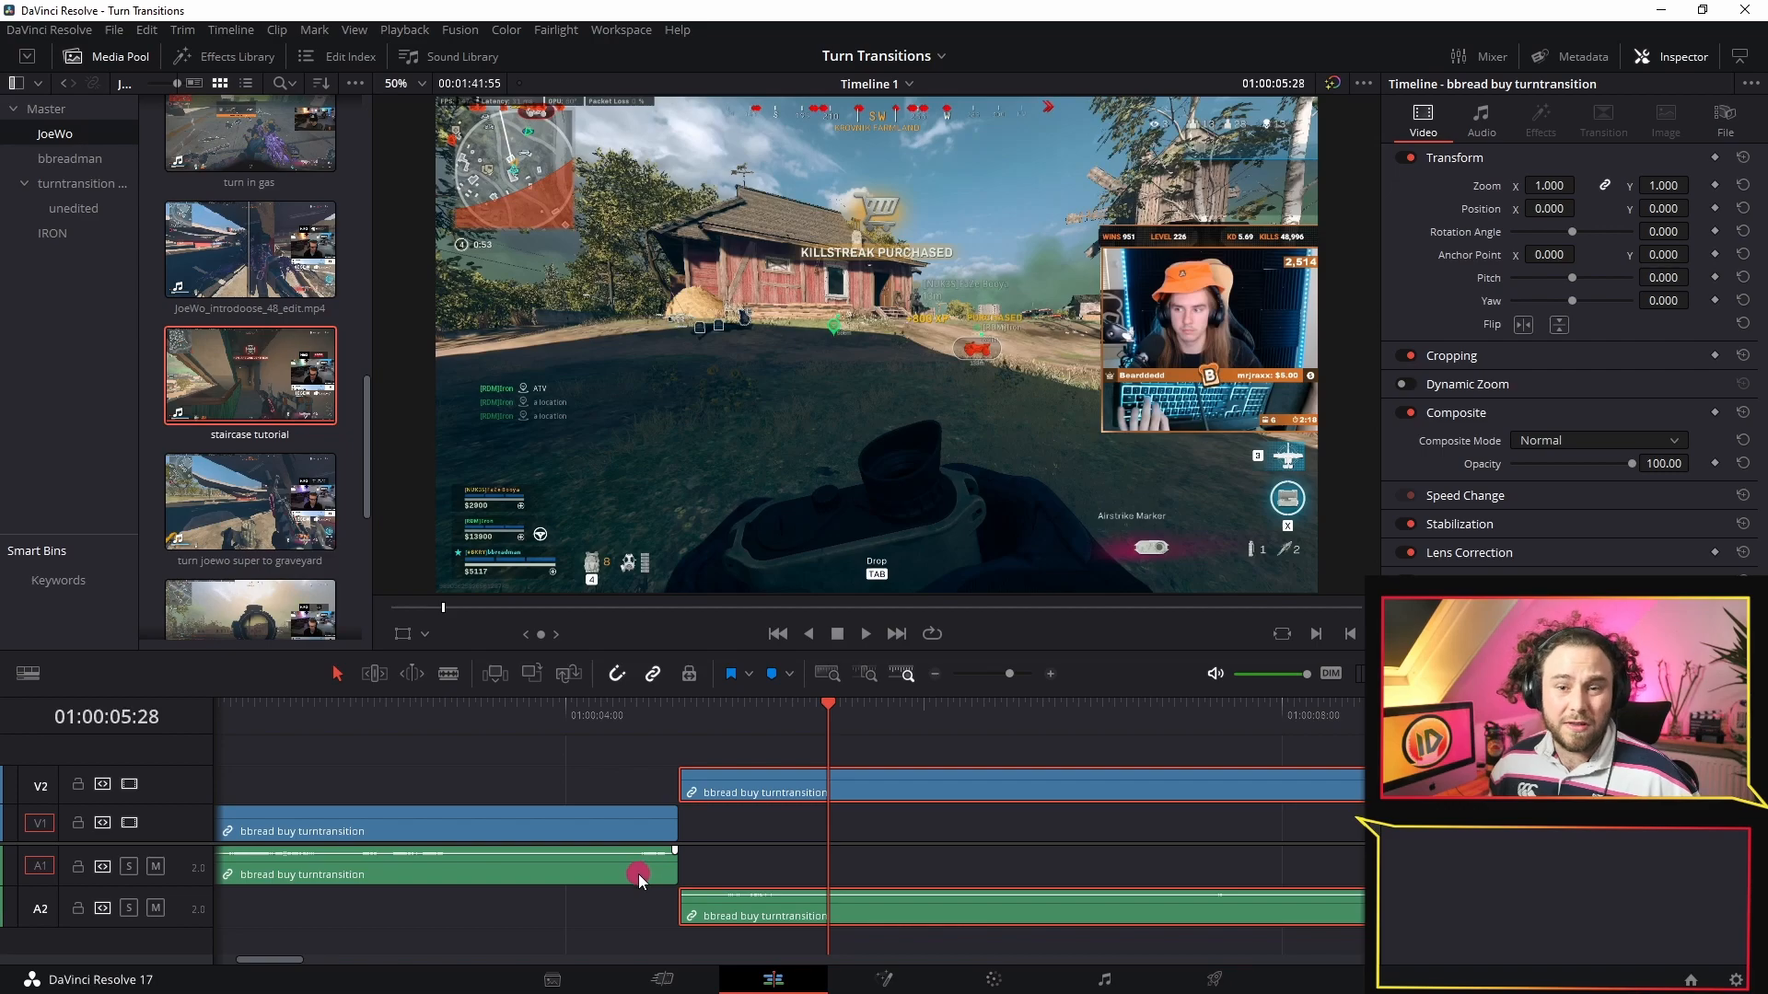
Step: Extend only the first clip's audio past the cut beneath the second clip and fade it out from the cut to its end
click(565, 870)
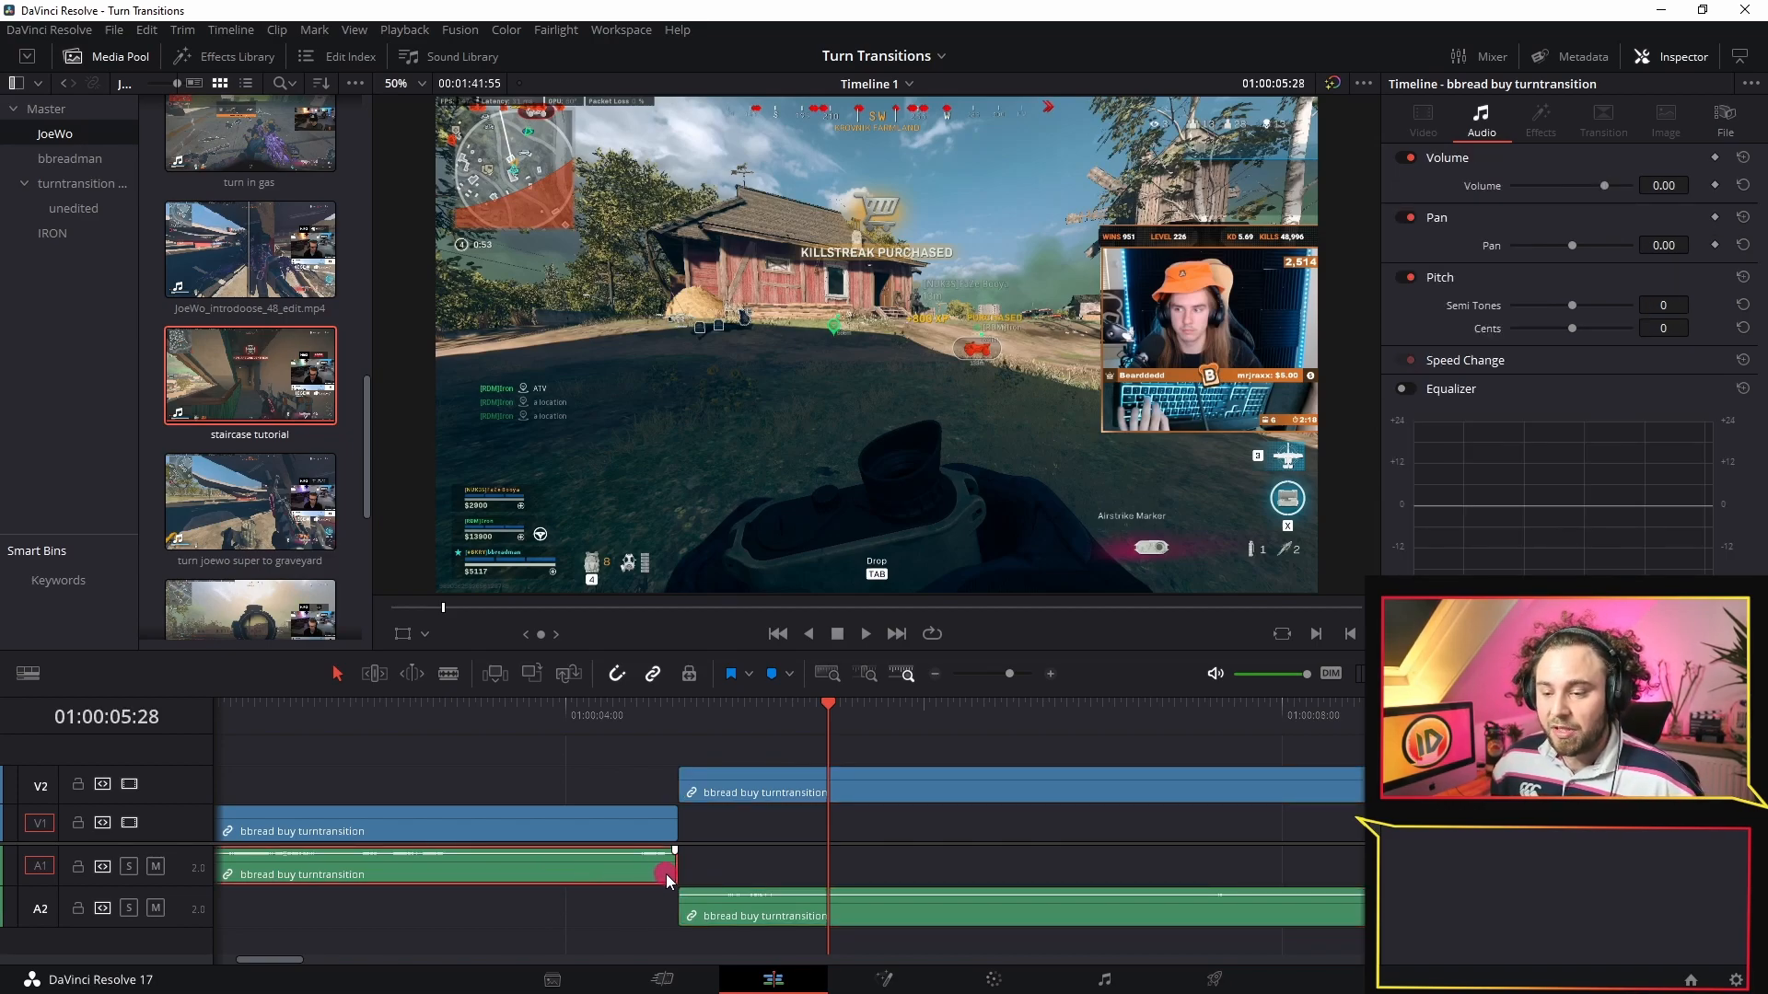
drag(666, 869, 775, 866)
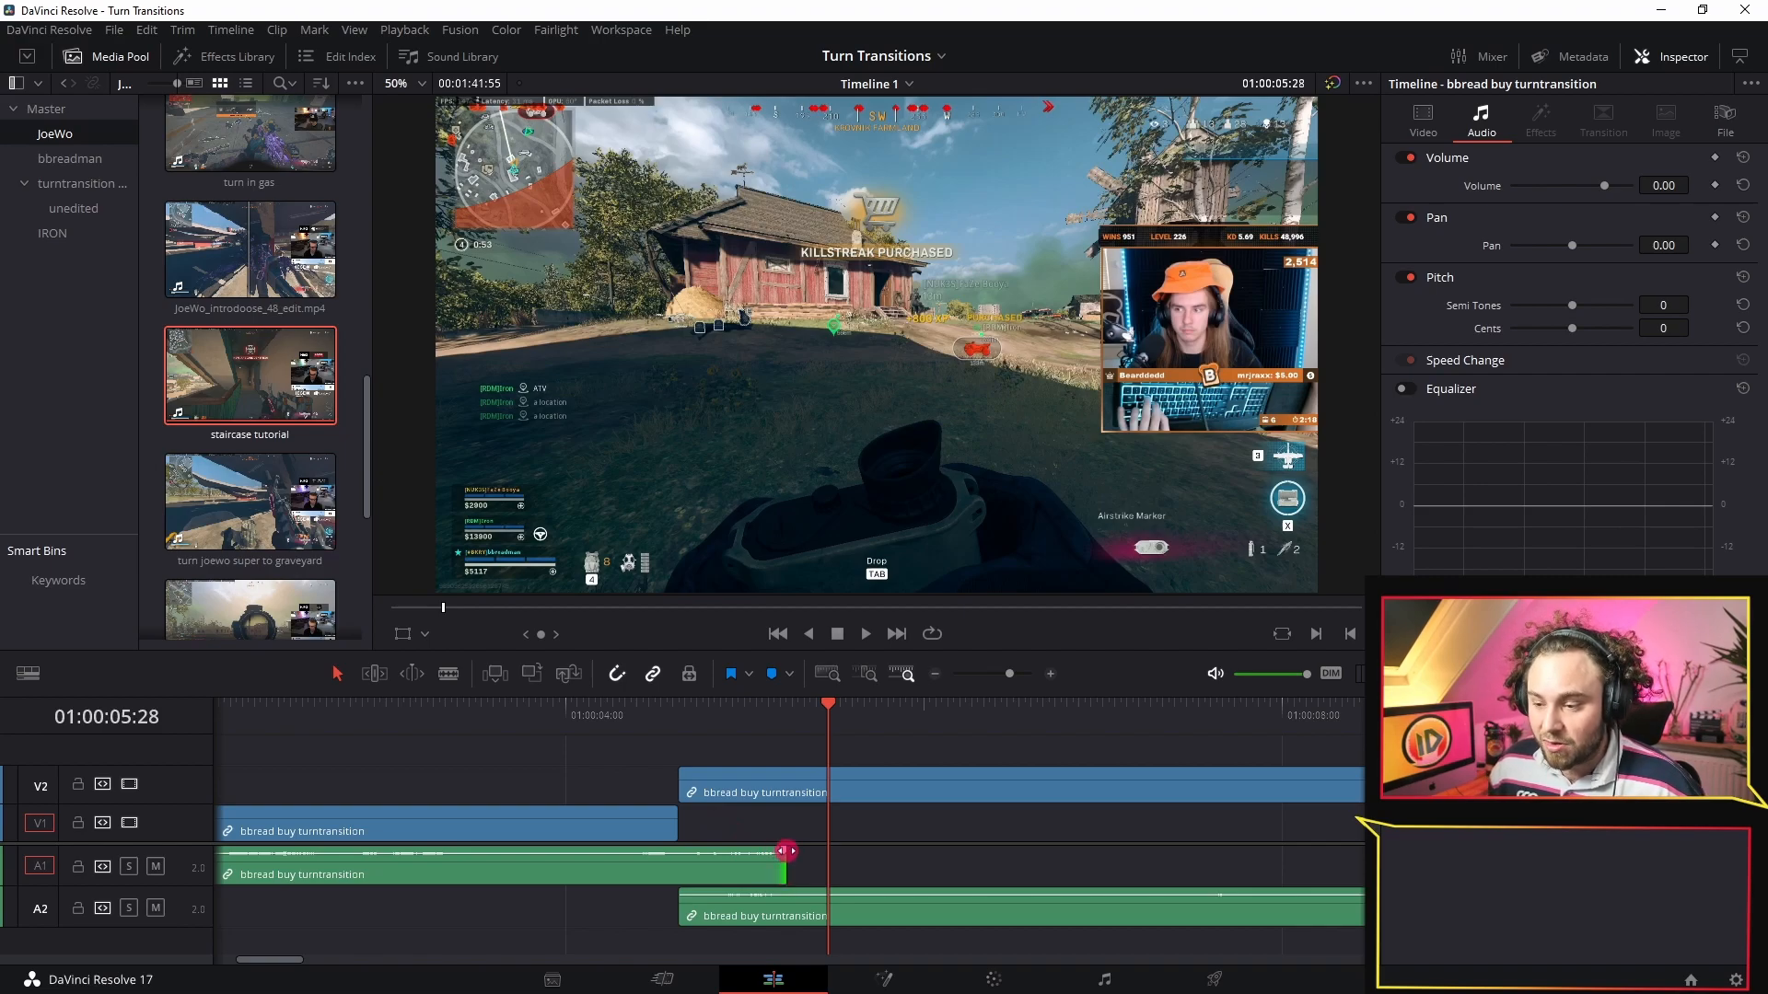
drag(784, 850, 688, 852)
Step: Play the transition repeatedly from just before the cut to check the picture and the overlapping audio fade
click(562, 716)
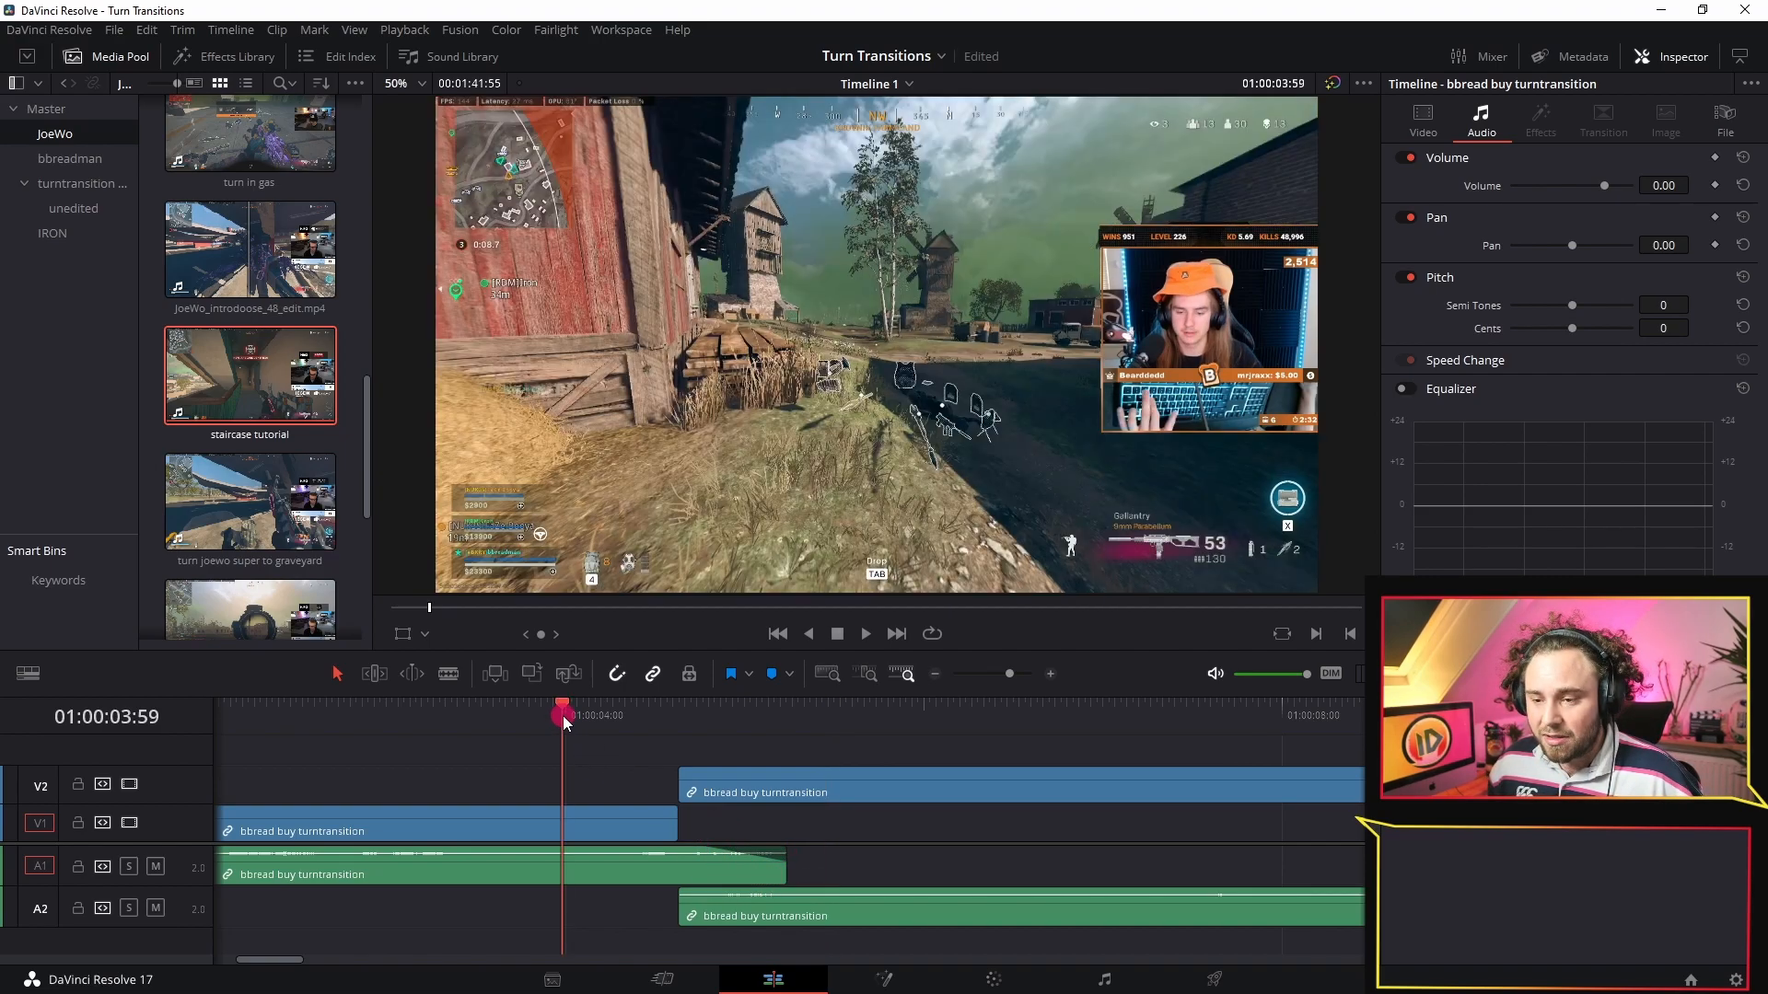
key(space)
click(619, 716)
key(space)
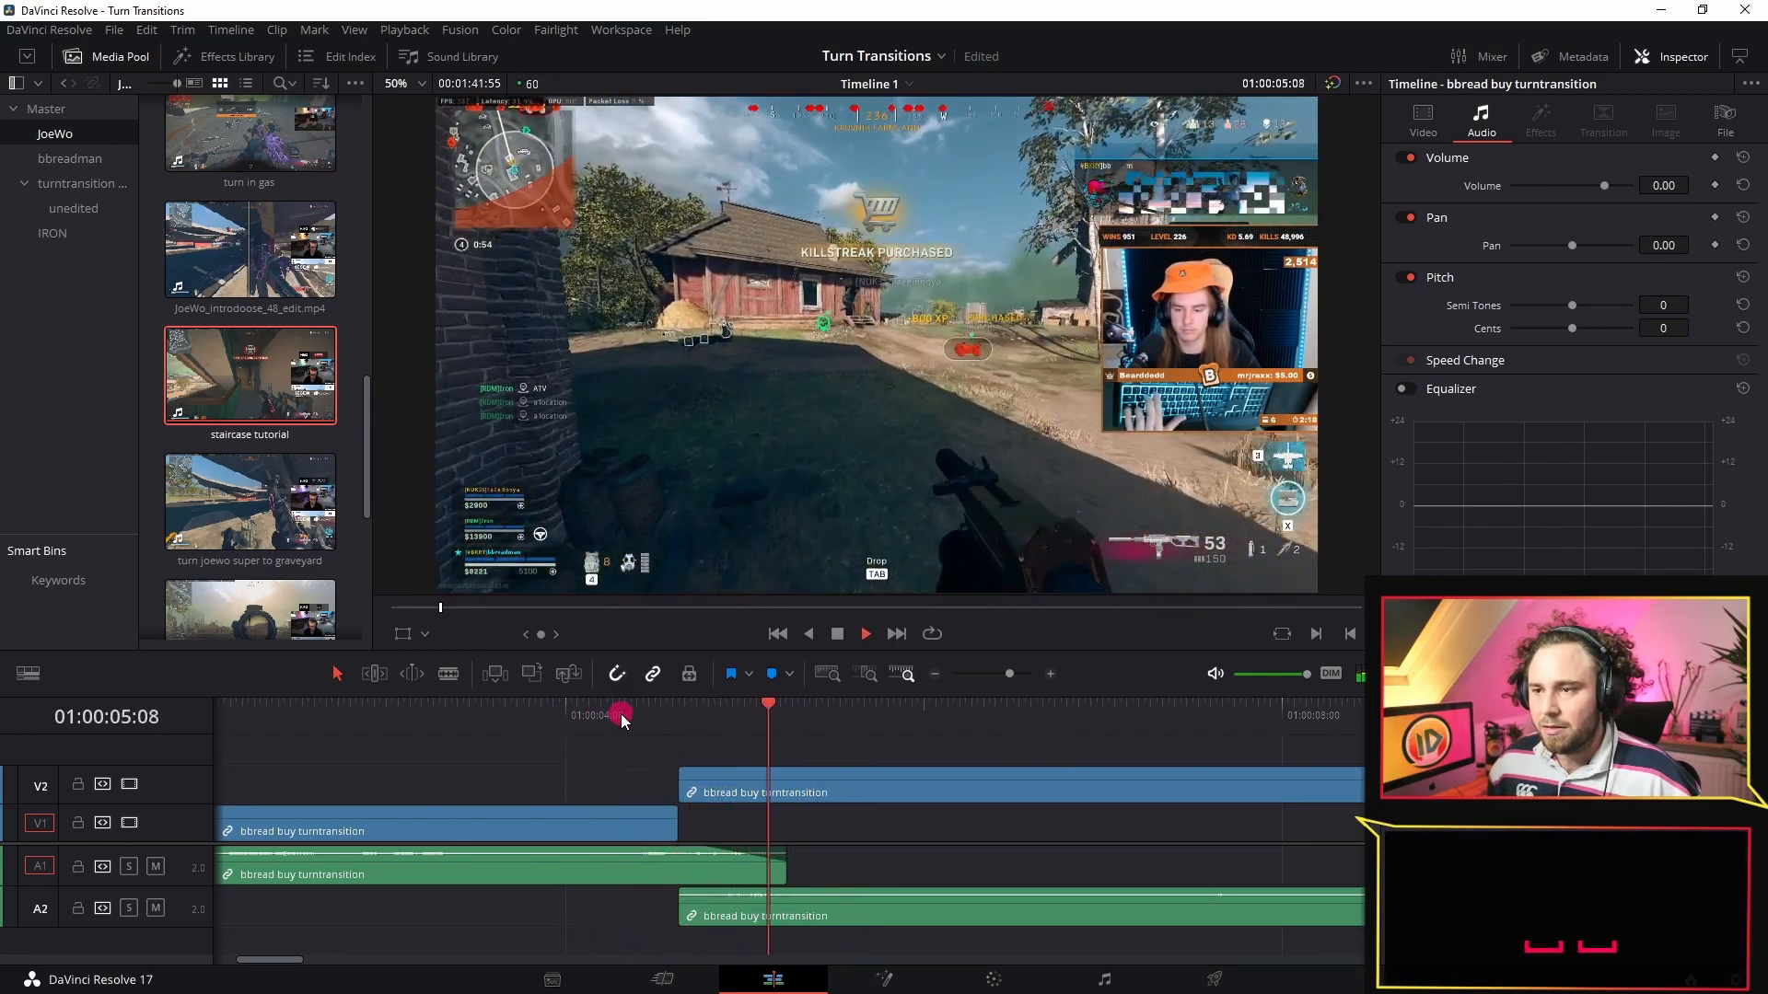
click(600, 717)
key(space)
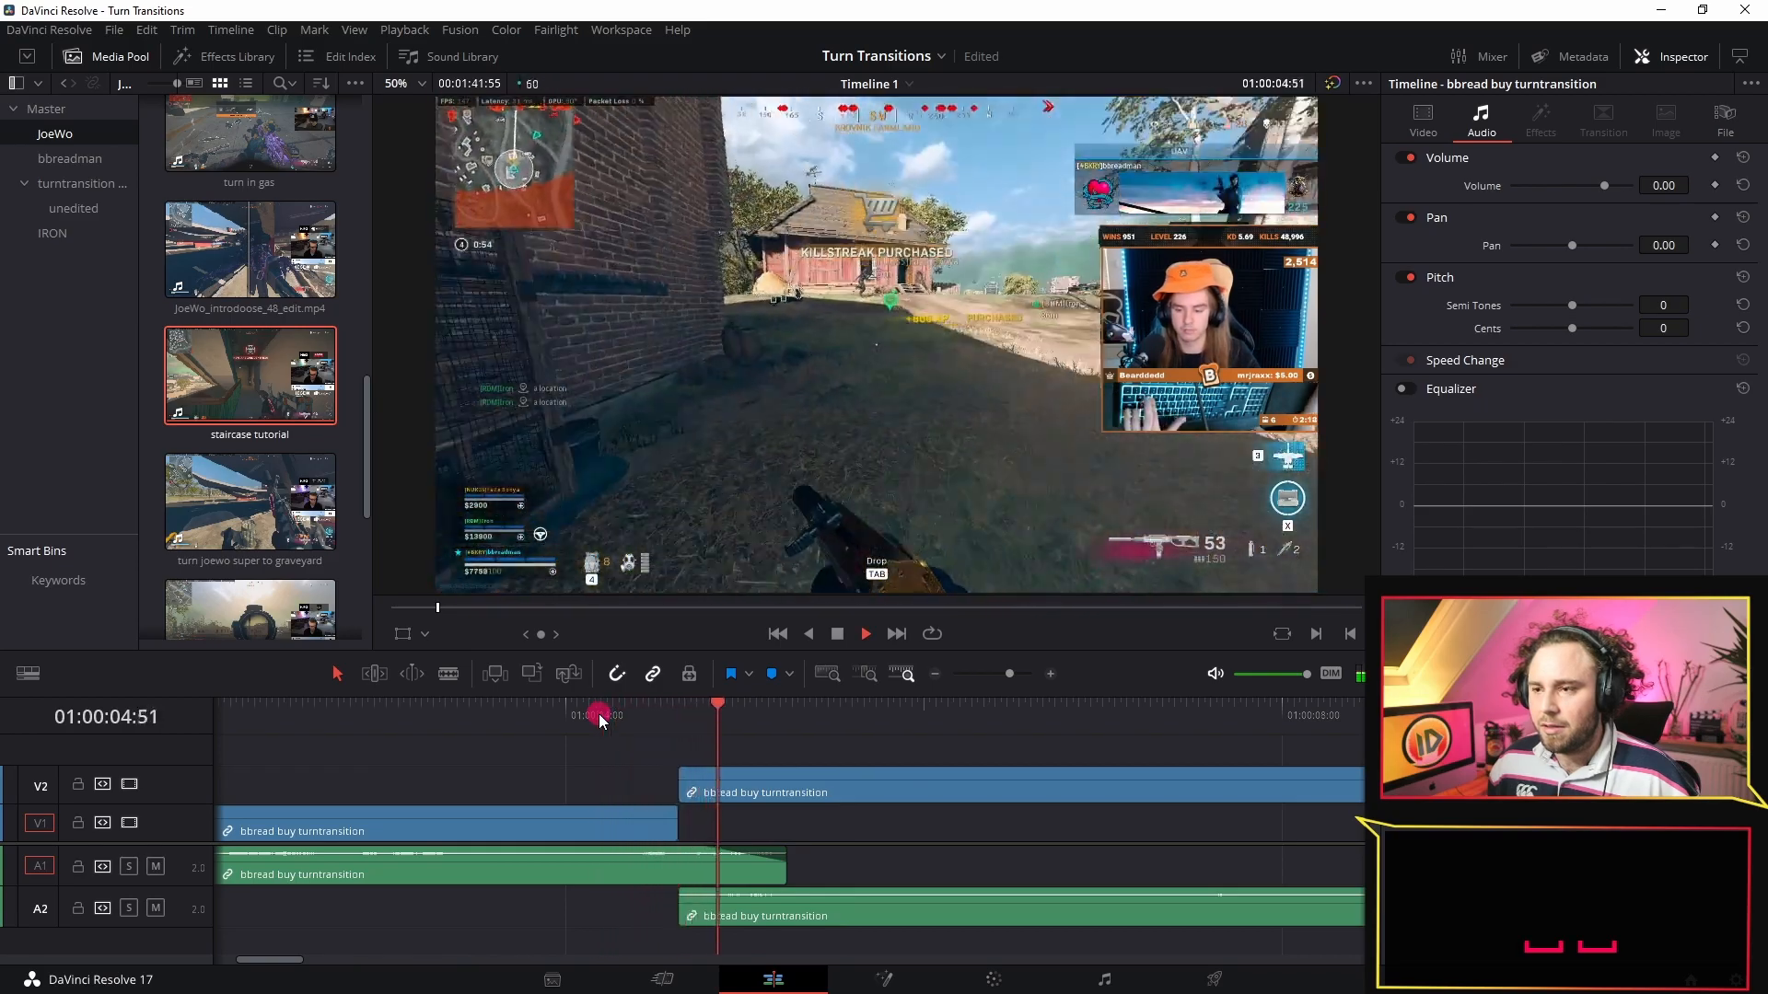
key(space)
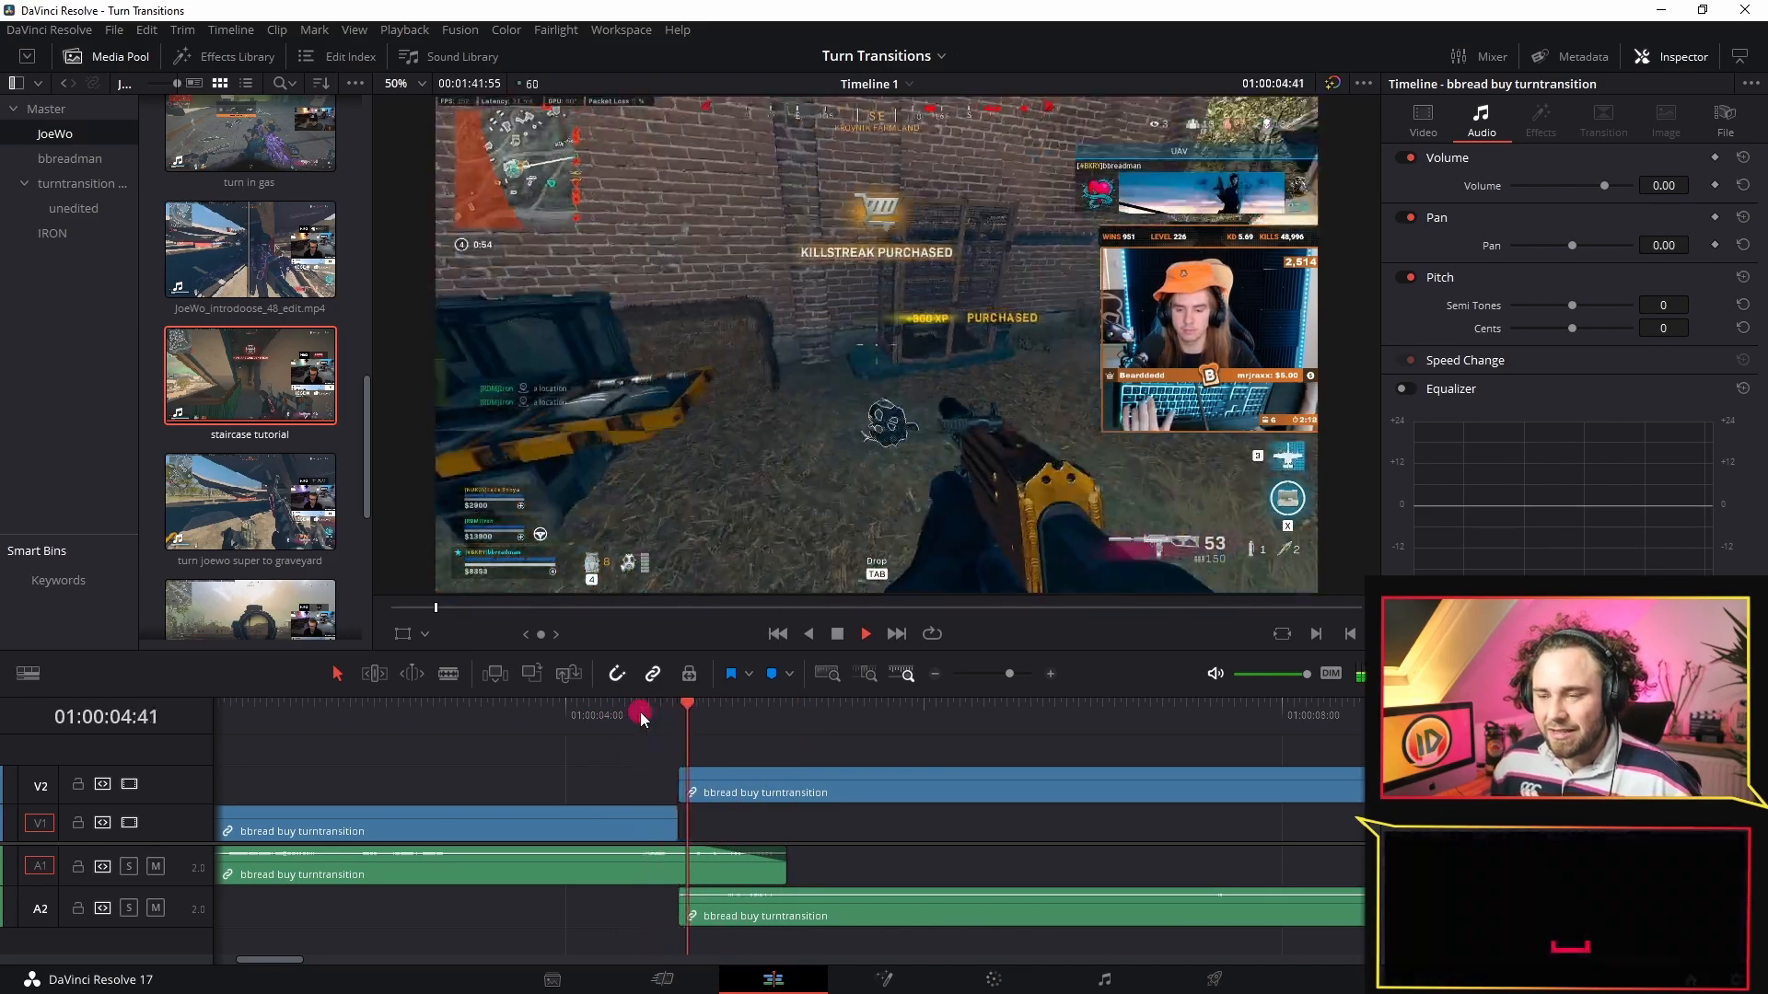
key(space)
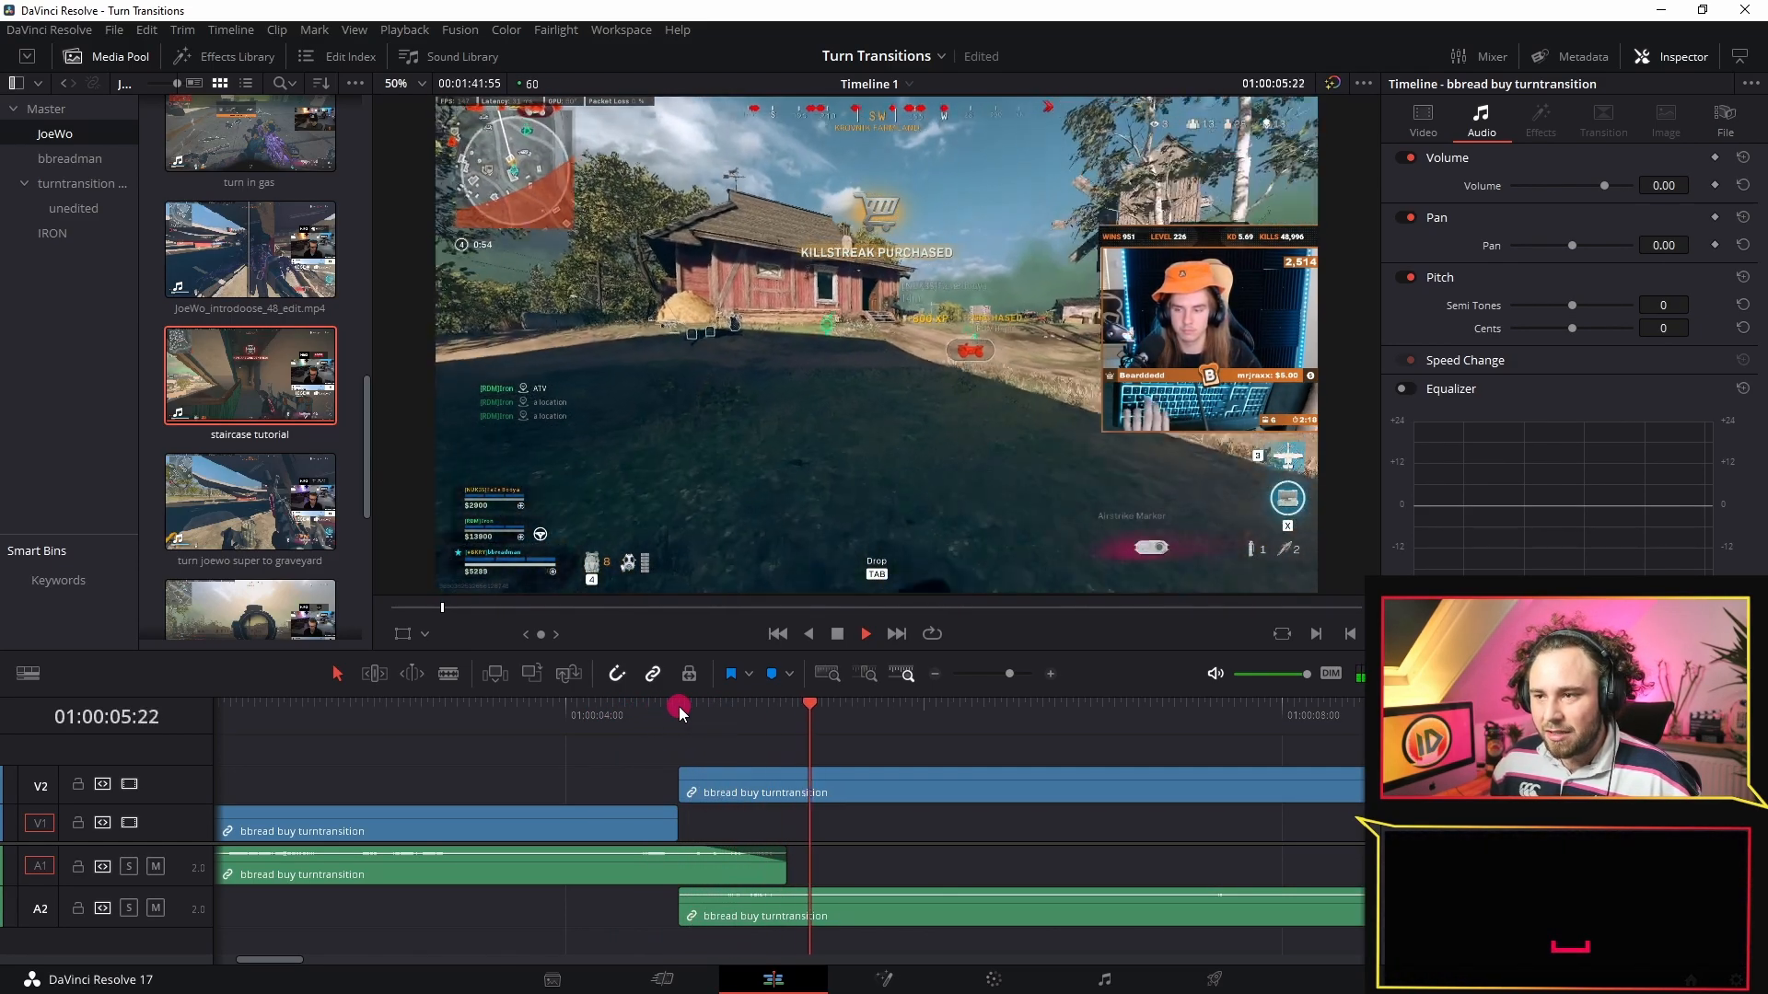
key(space)
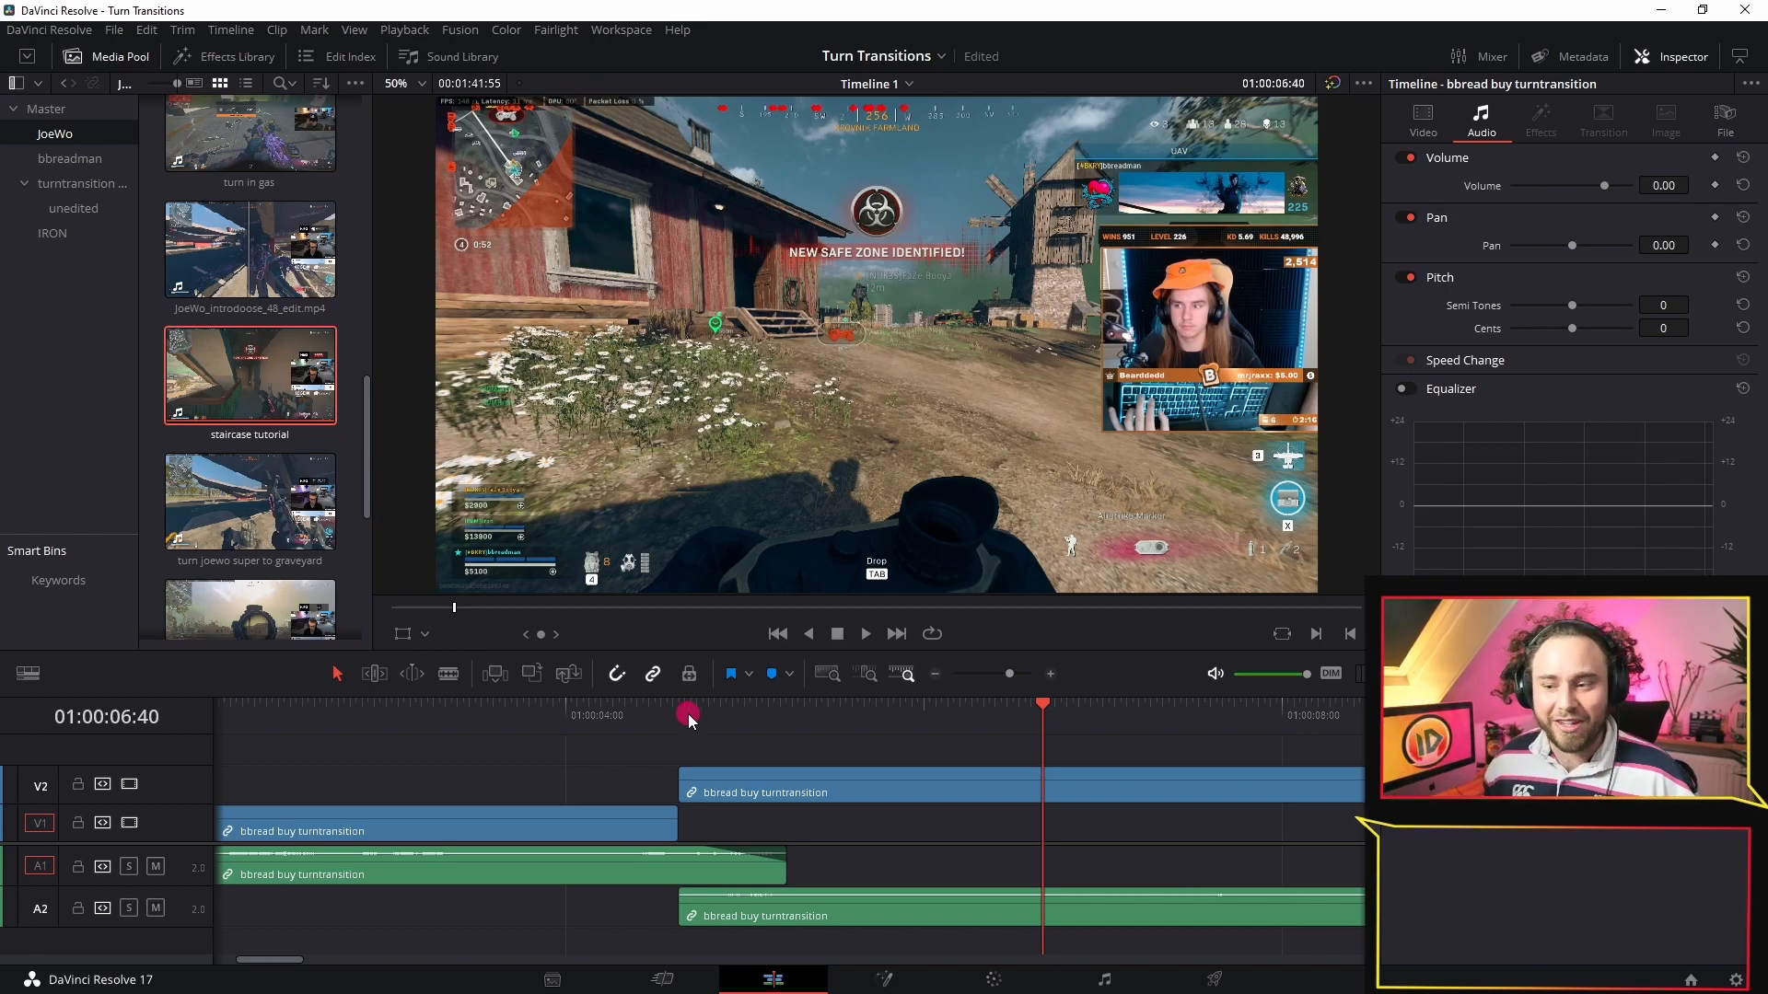
click(530, 717)
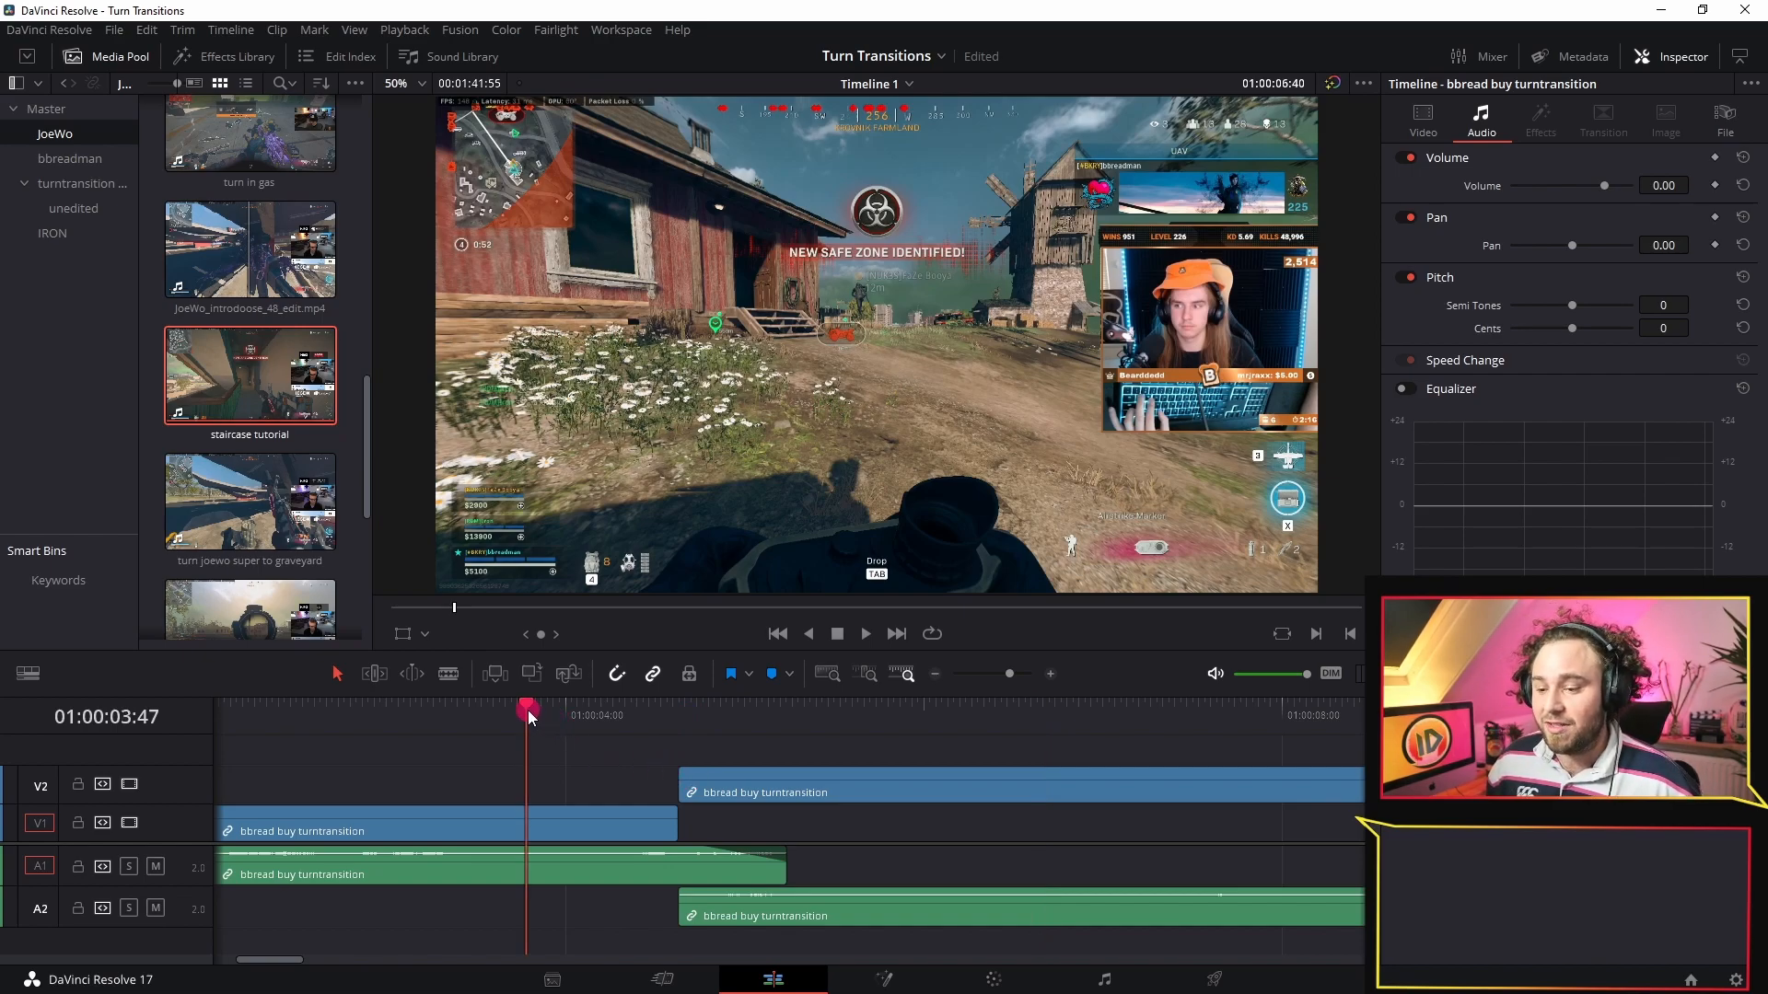
Step: Play the finished turn transition again from just before the cut to check how picture and sound flow together
key(space)
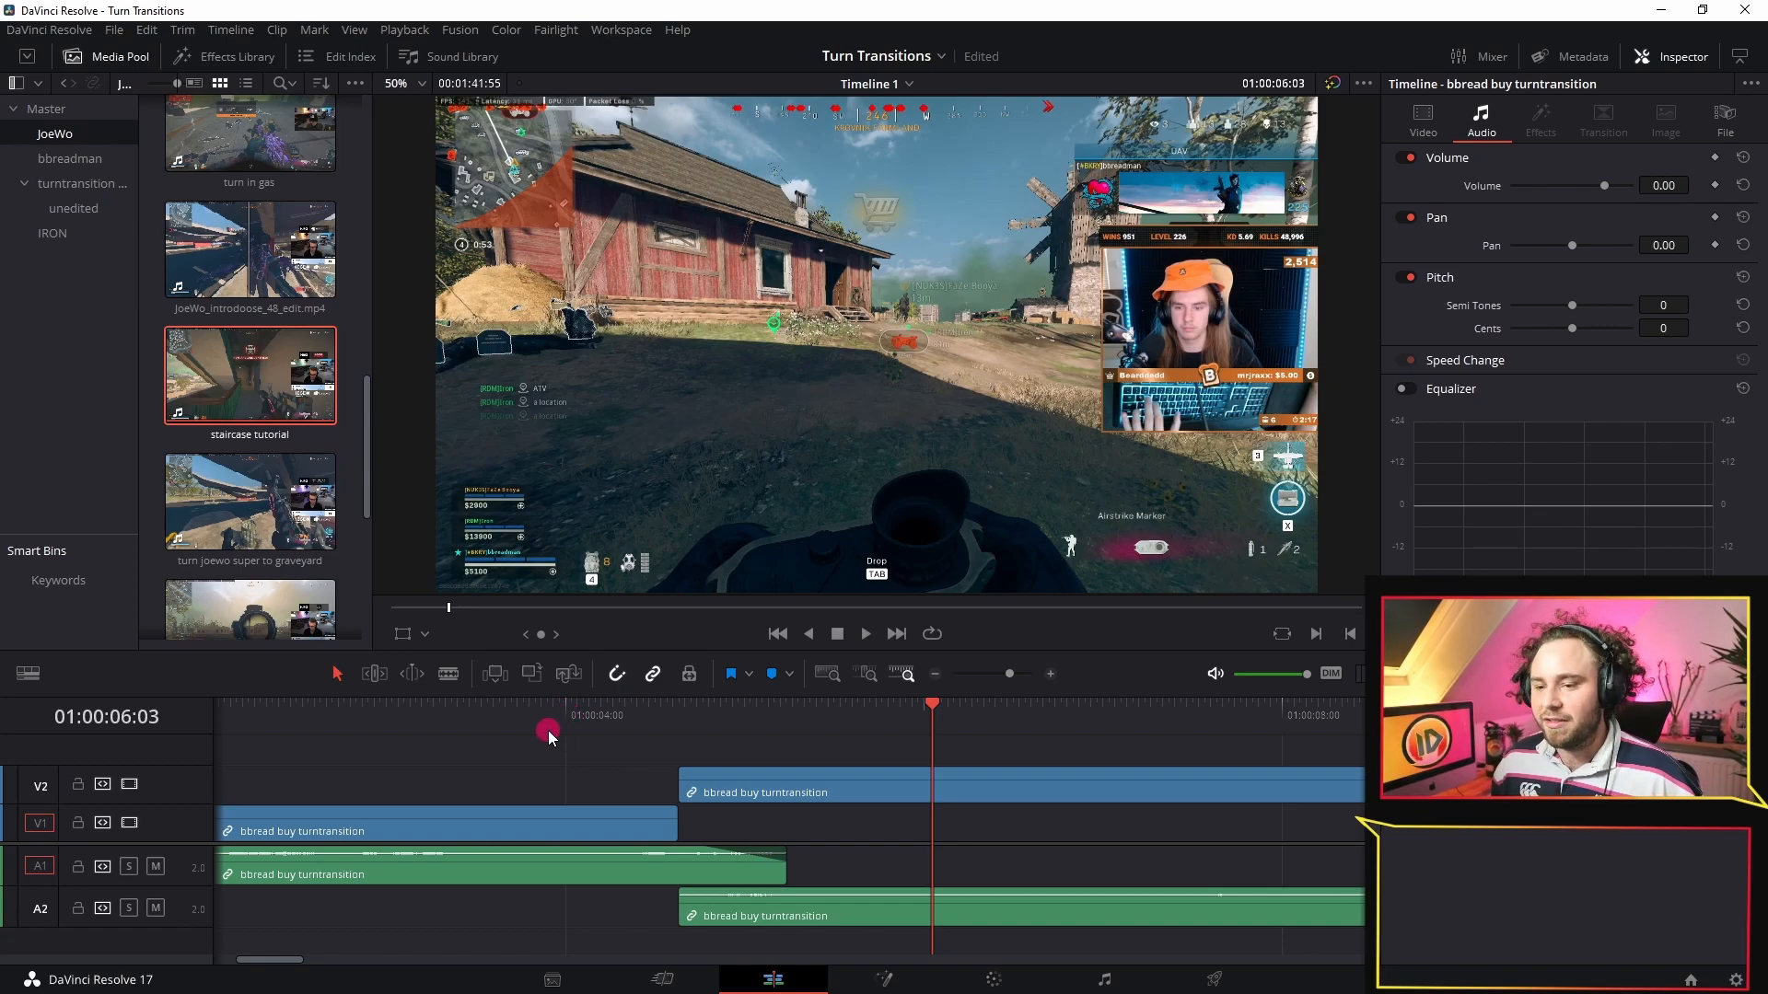
scroll(621, 727, down, 8)
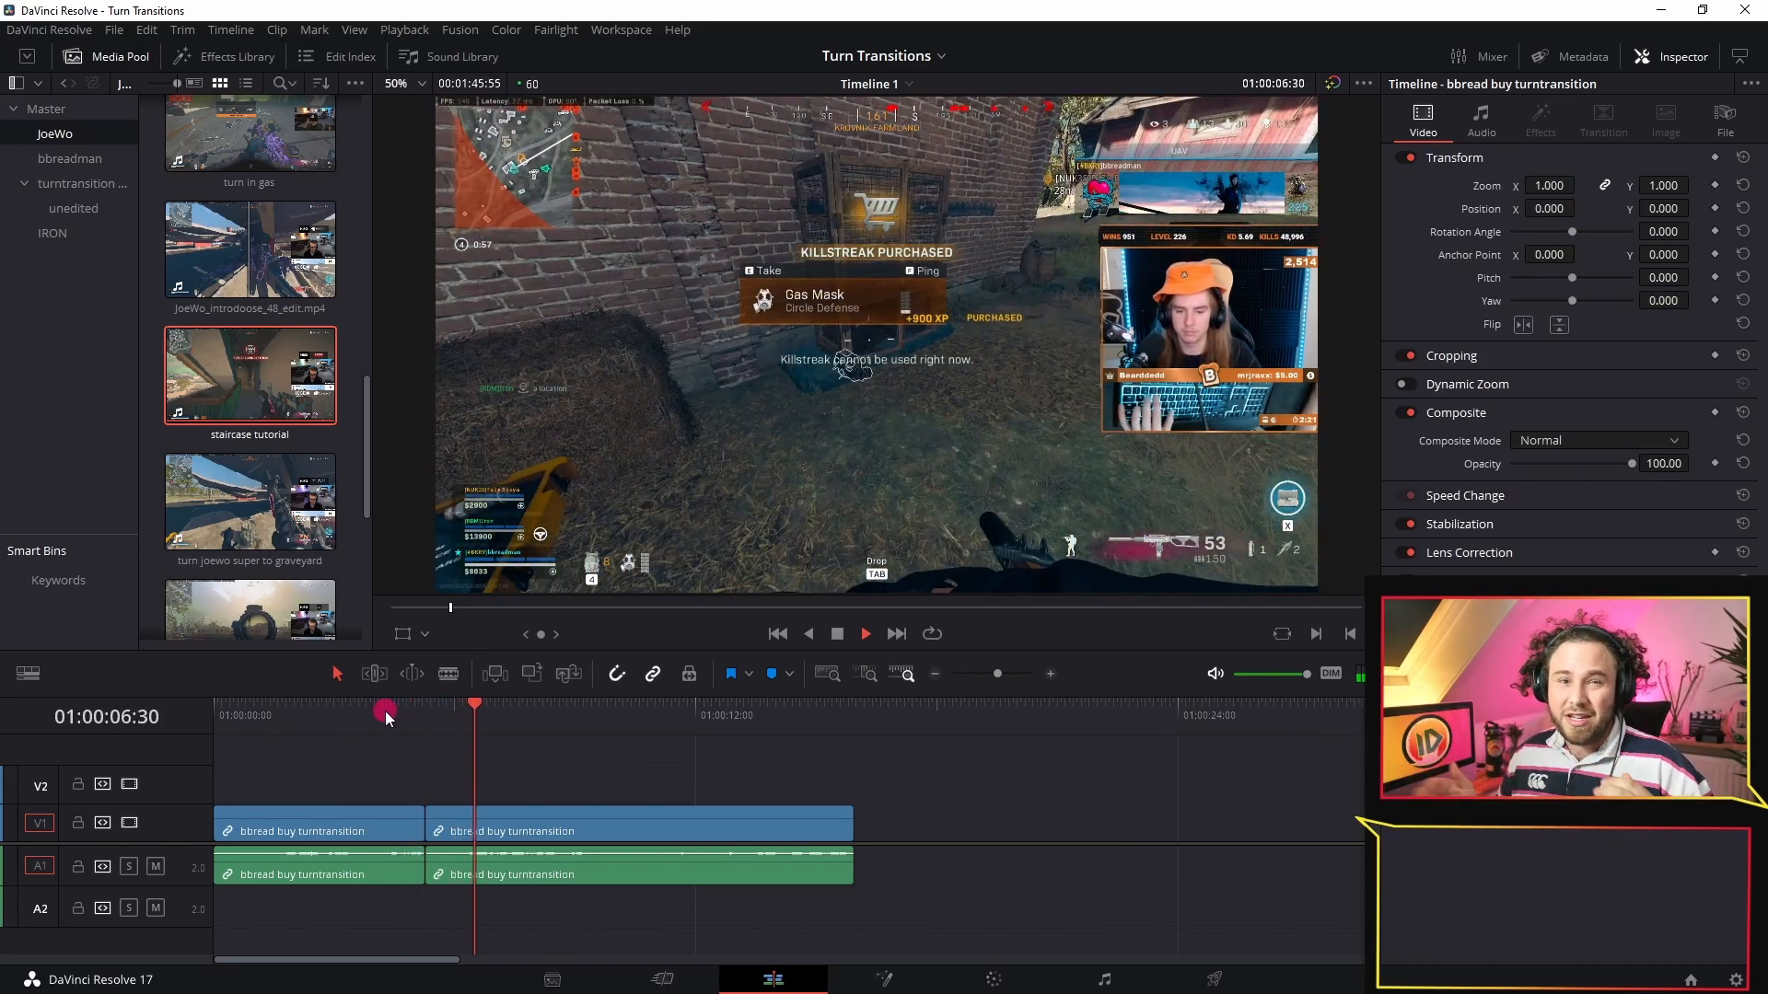
click(368, 715)
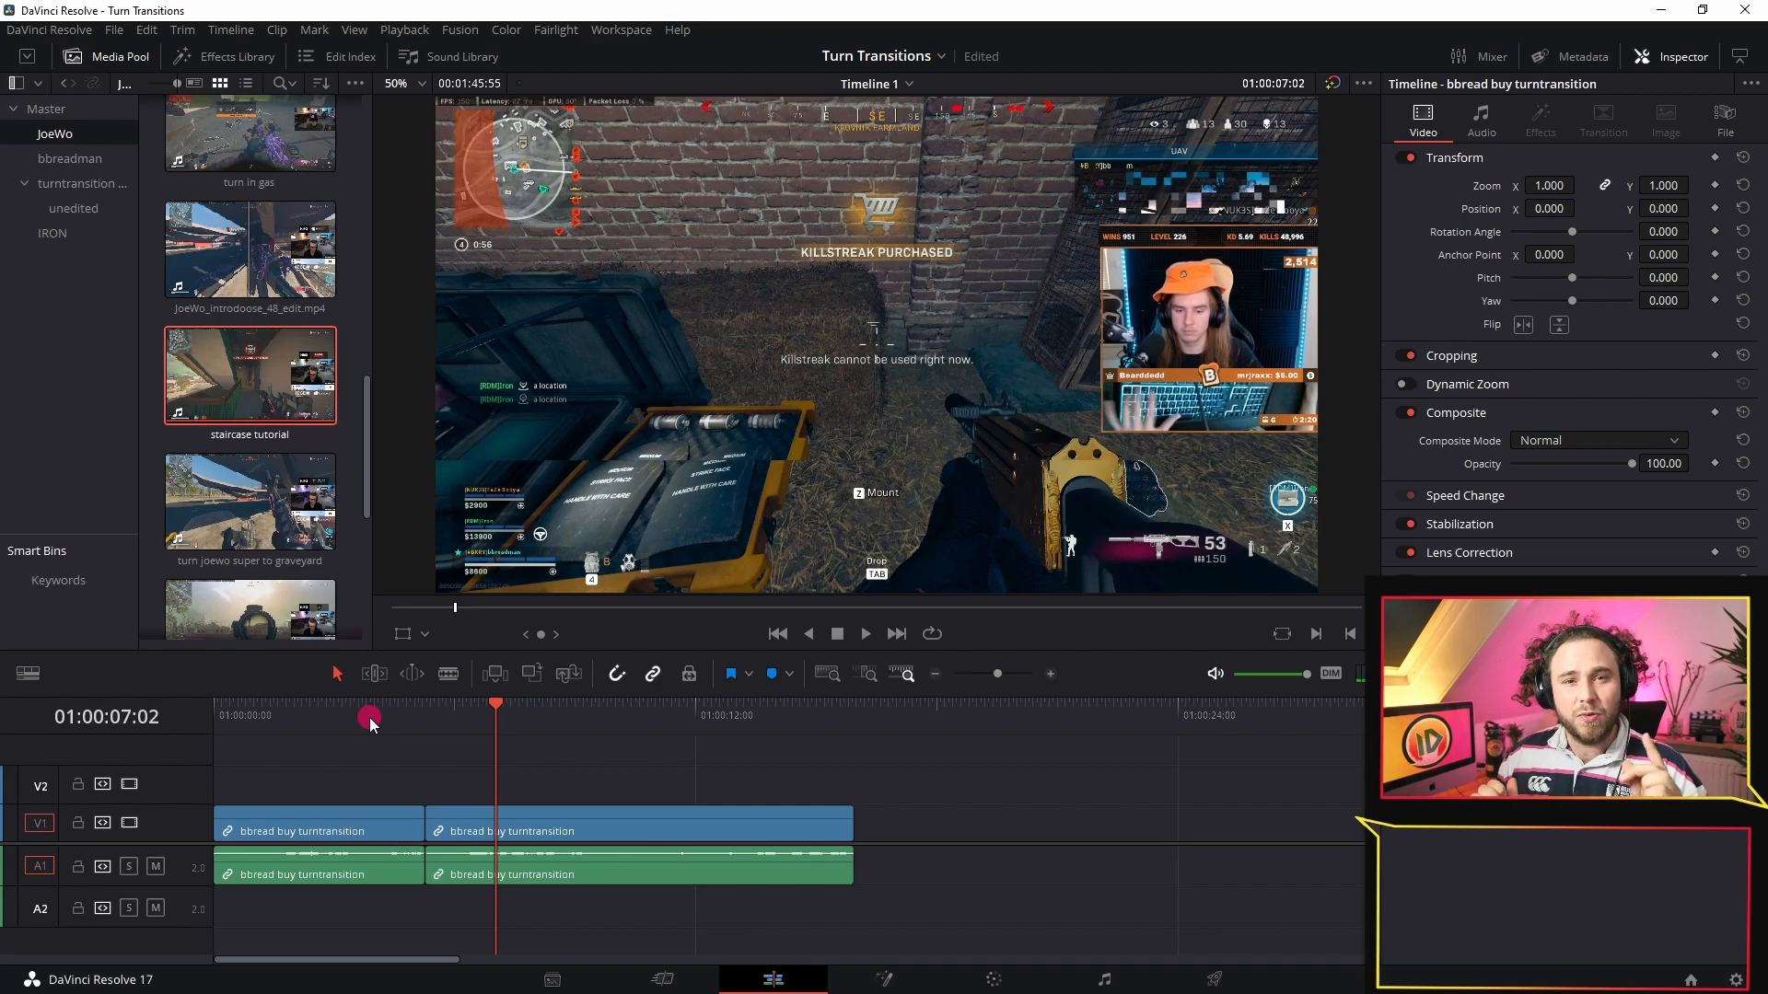
Step: Move the second clip to tracks V2 and A2 and extend only the first clip's audio past the cut beneath it
click(415, 821)
mouse_move(416, 822)
mouse_down()
mouse_move(374, 838)
mouse_move(390, 845)
mouse_up()
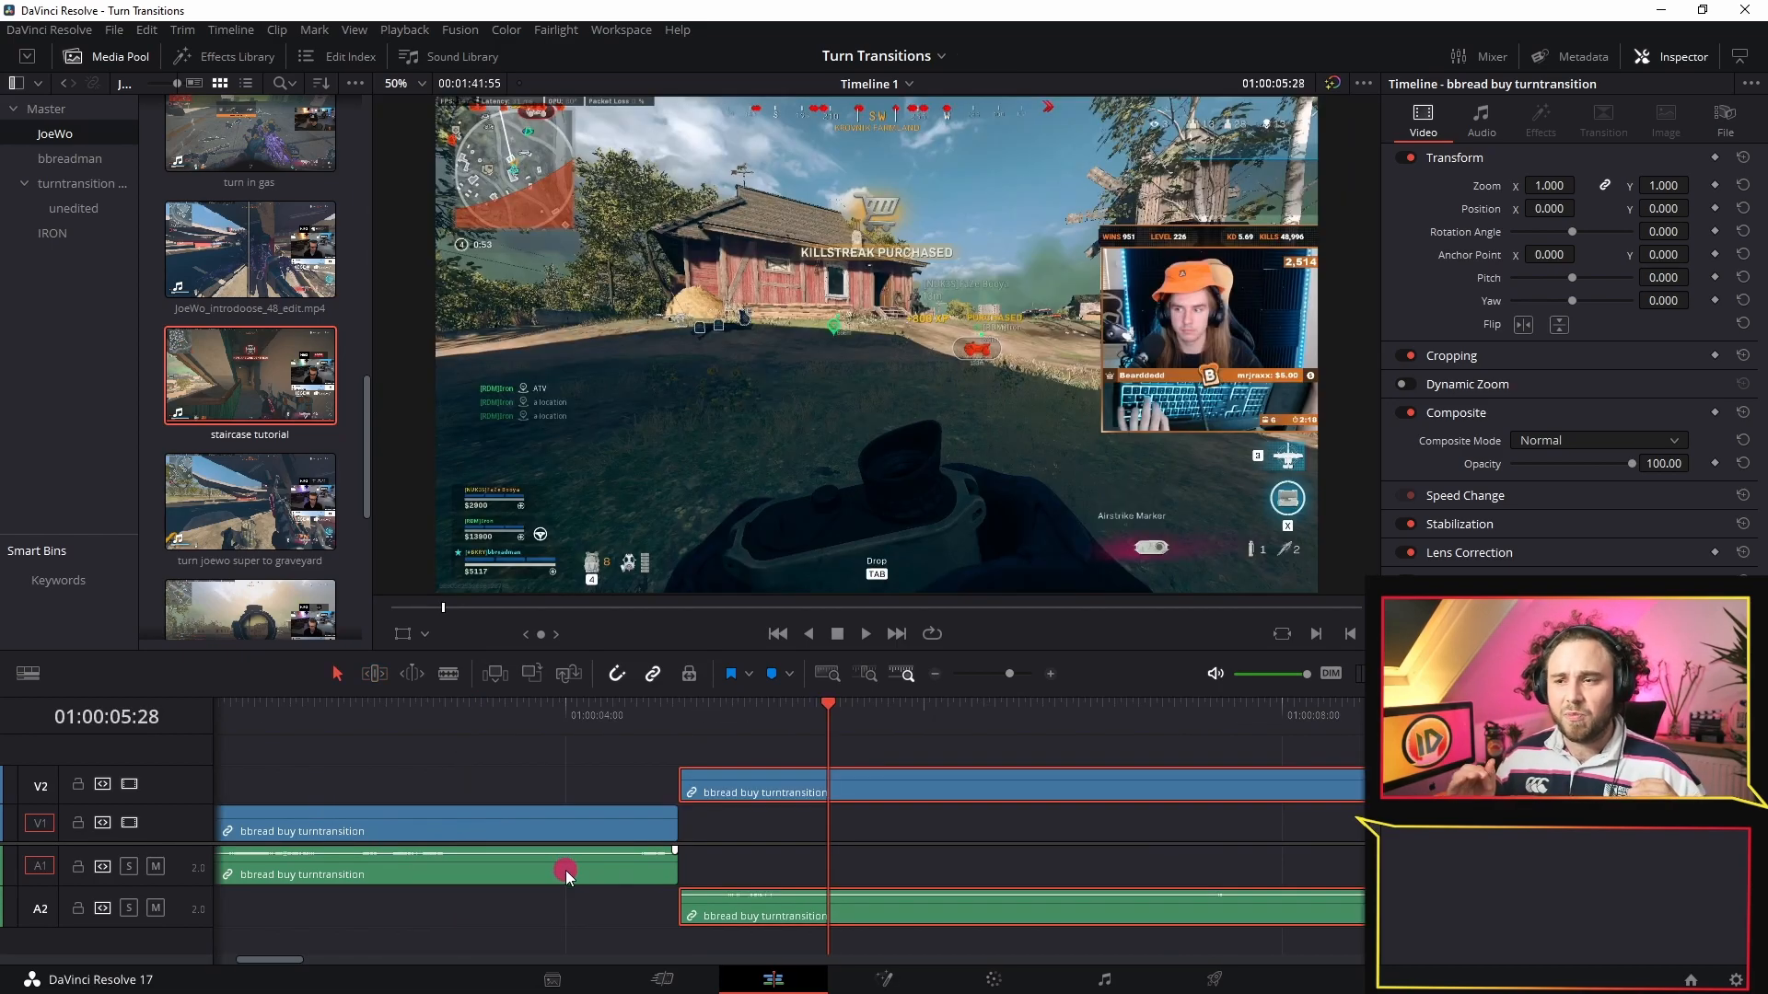
click(565, 871)
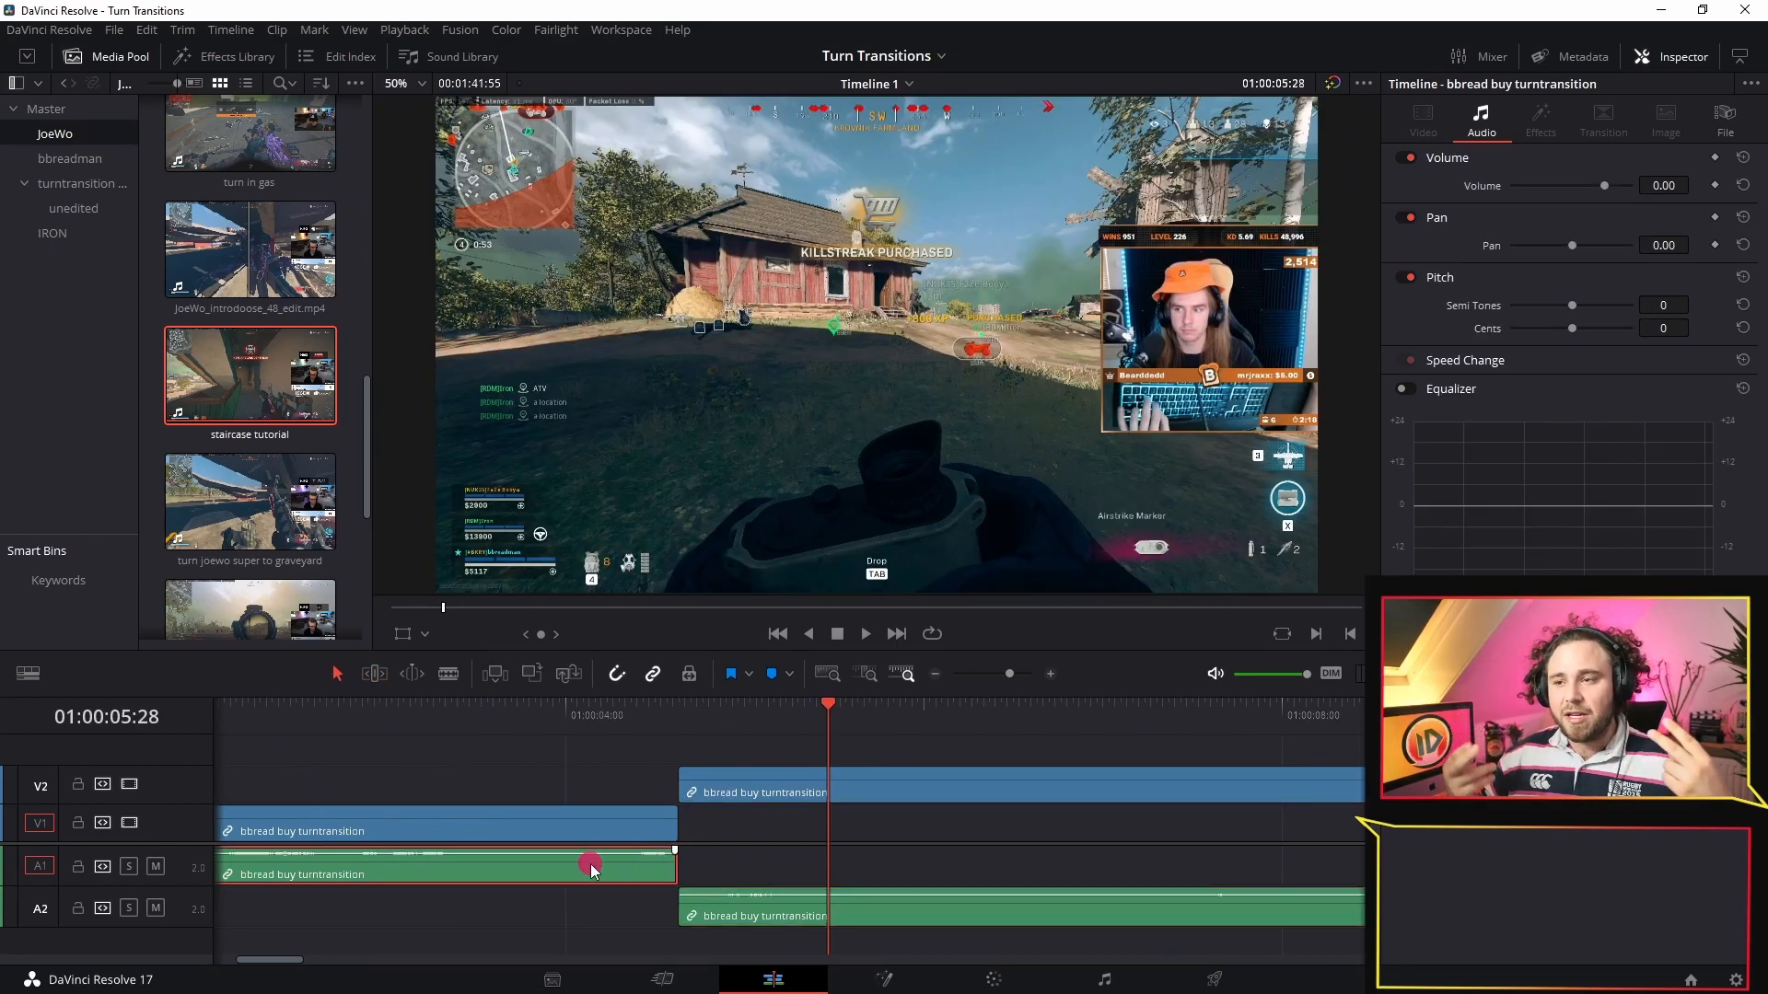
drag(667, 869, 775, 867)
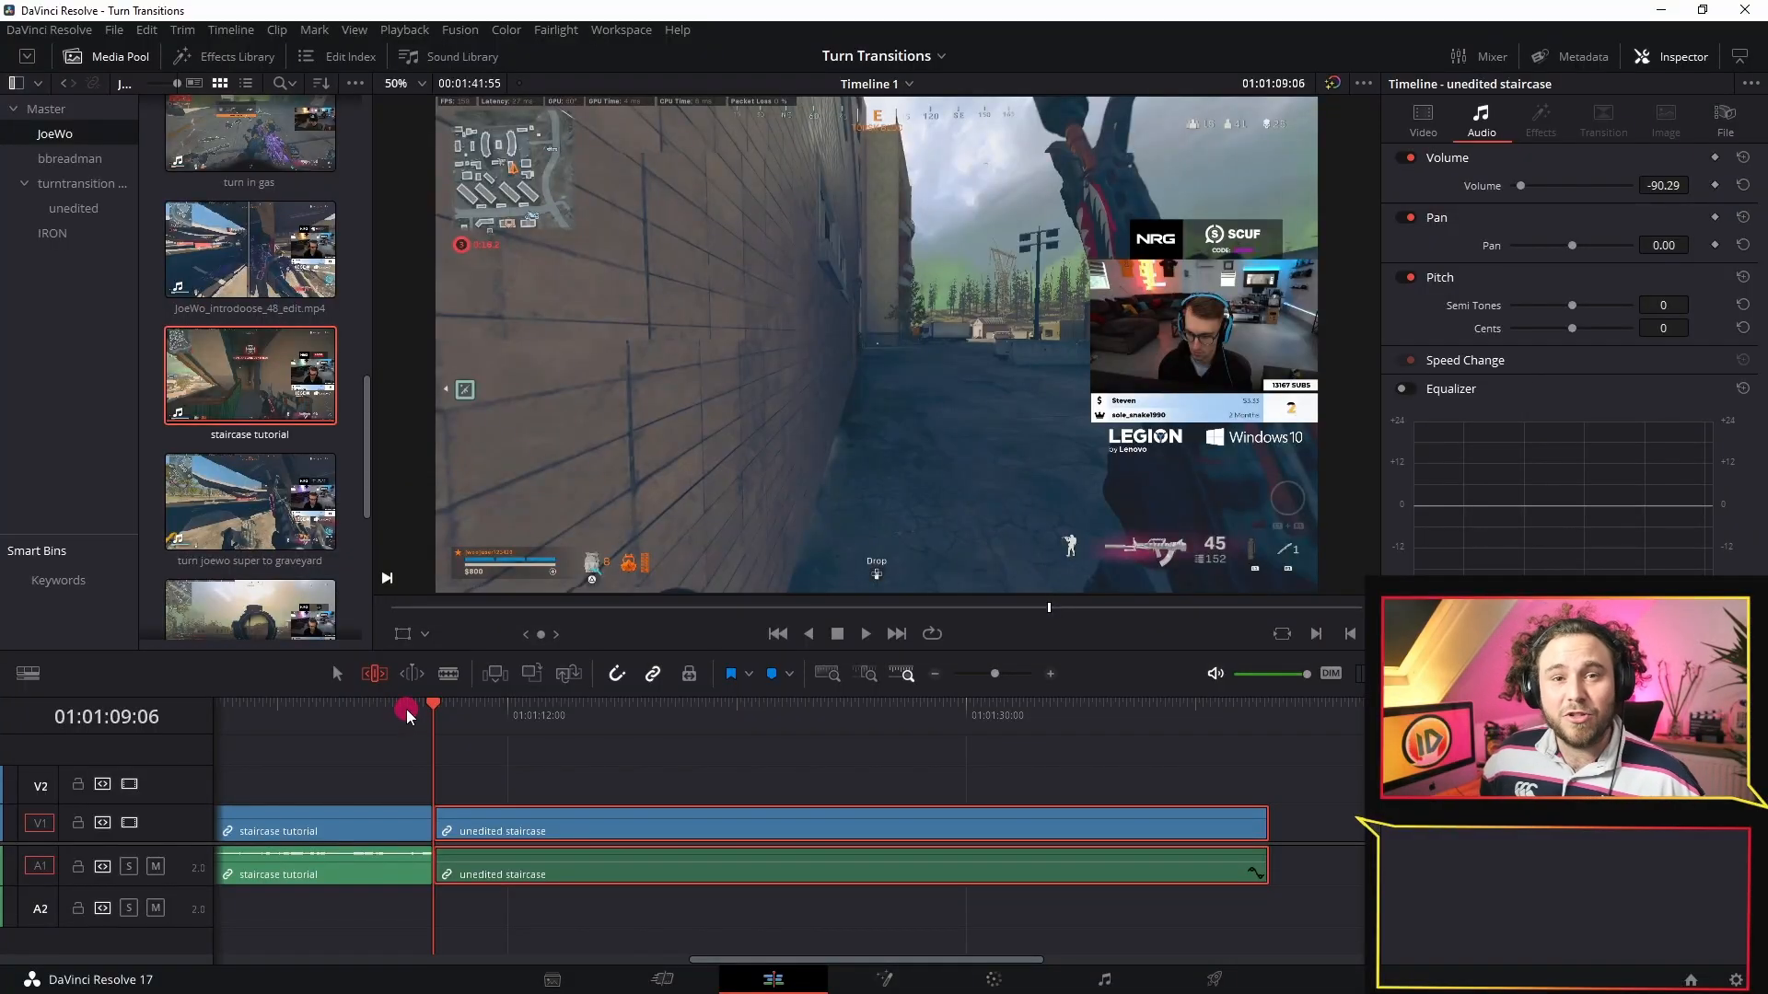
Step: Play through the unedited staircase clip from 01:01:09:06 and undo its last volume change
key(space)
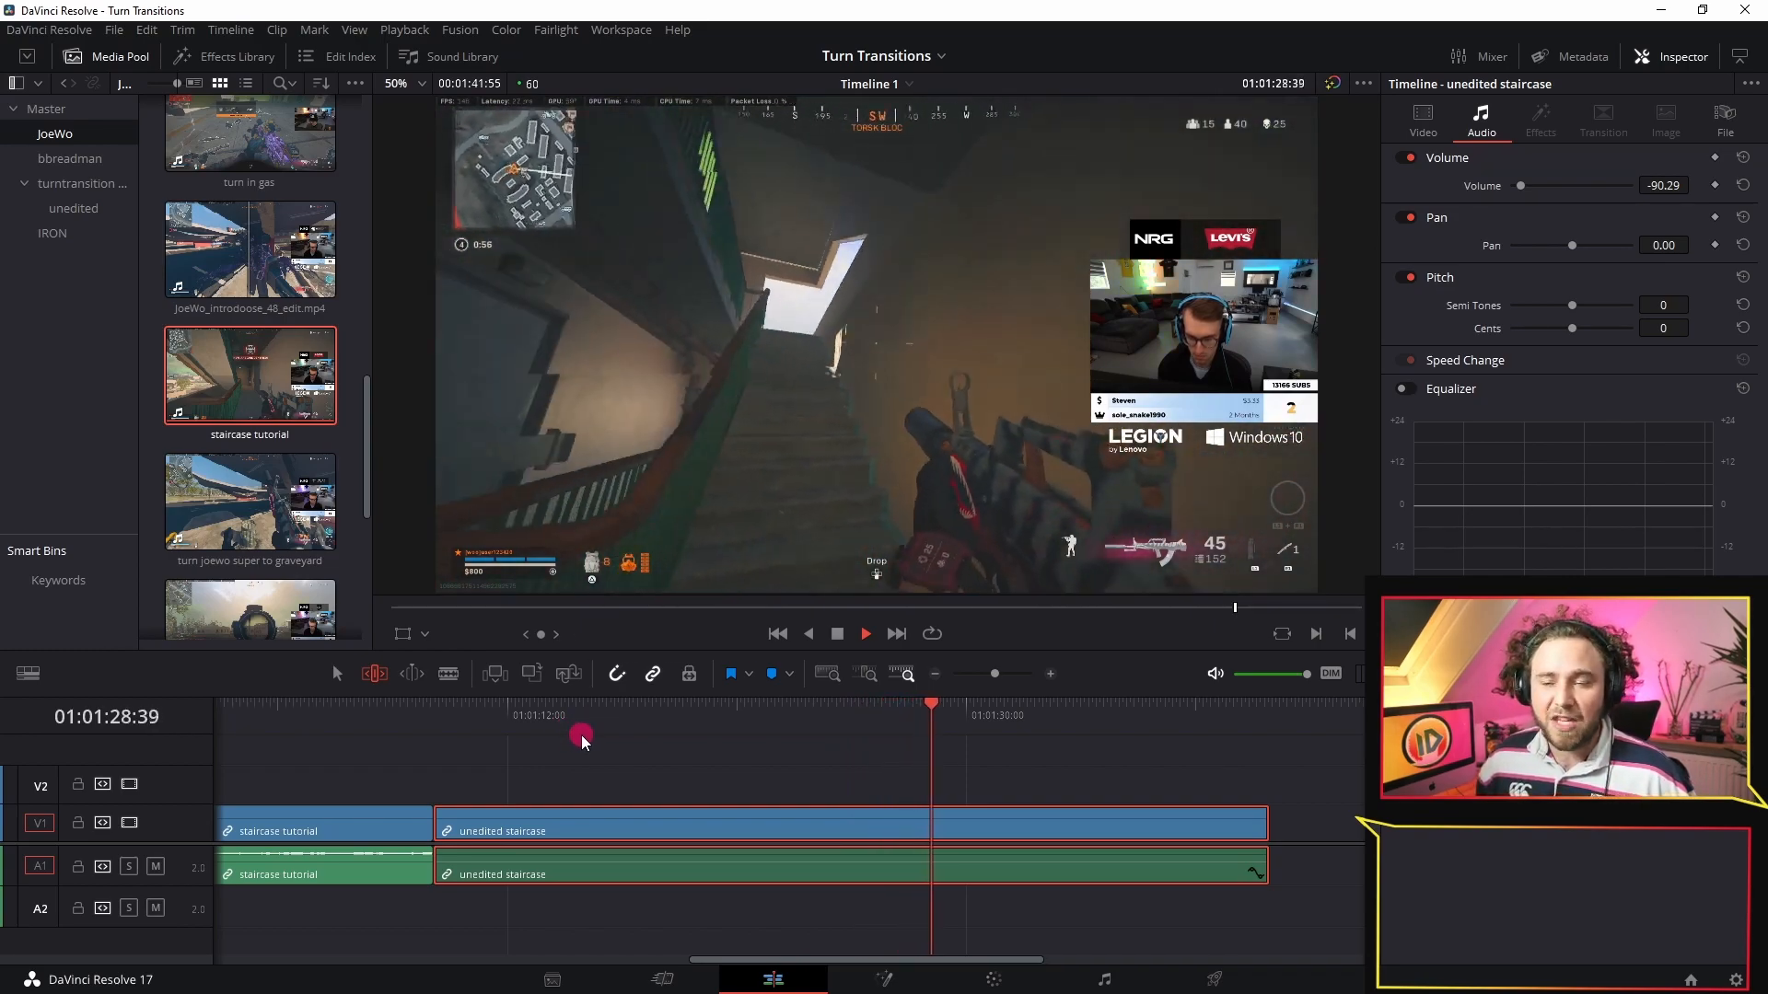
key(space)
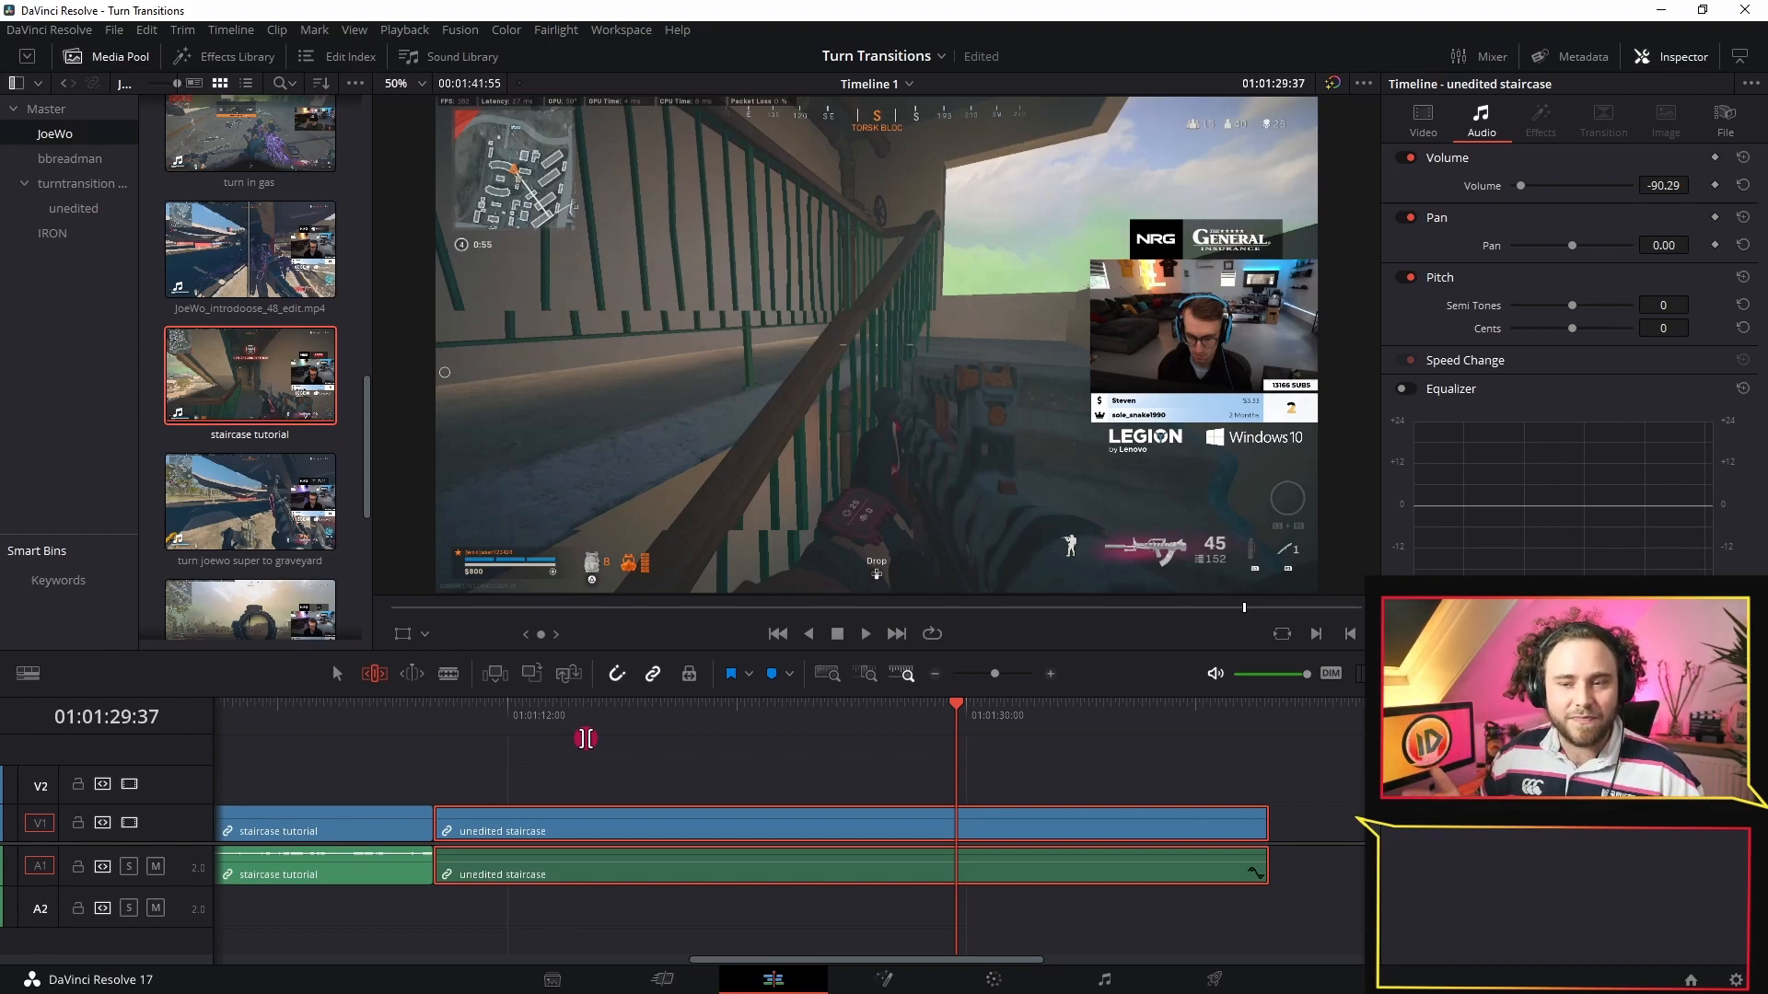
key(ctrl+z)
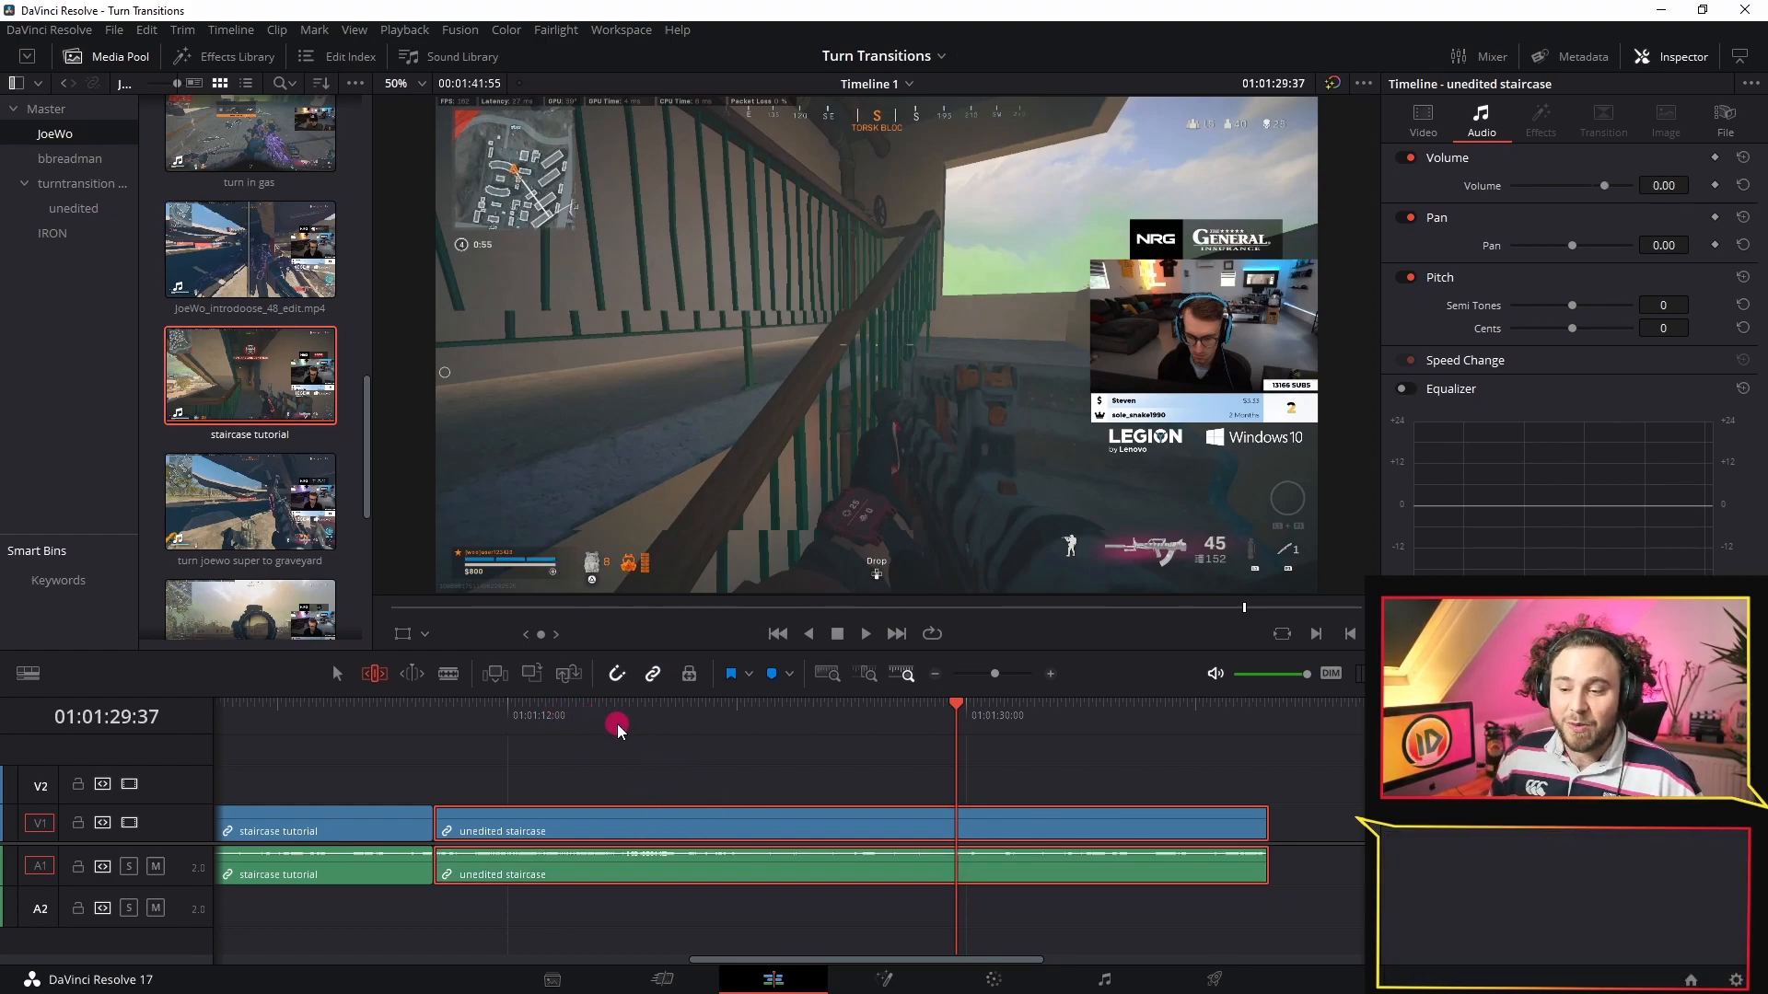
Step: Play the unedited staircase clip again from near its start to locate the first turn on the stairs
drag(650, 720, 533, 758)
key(space)
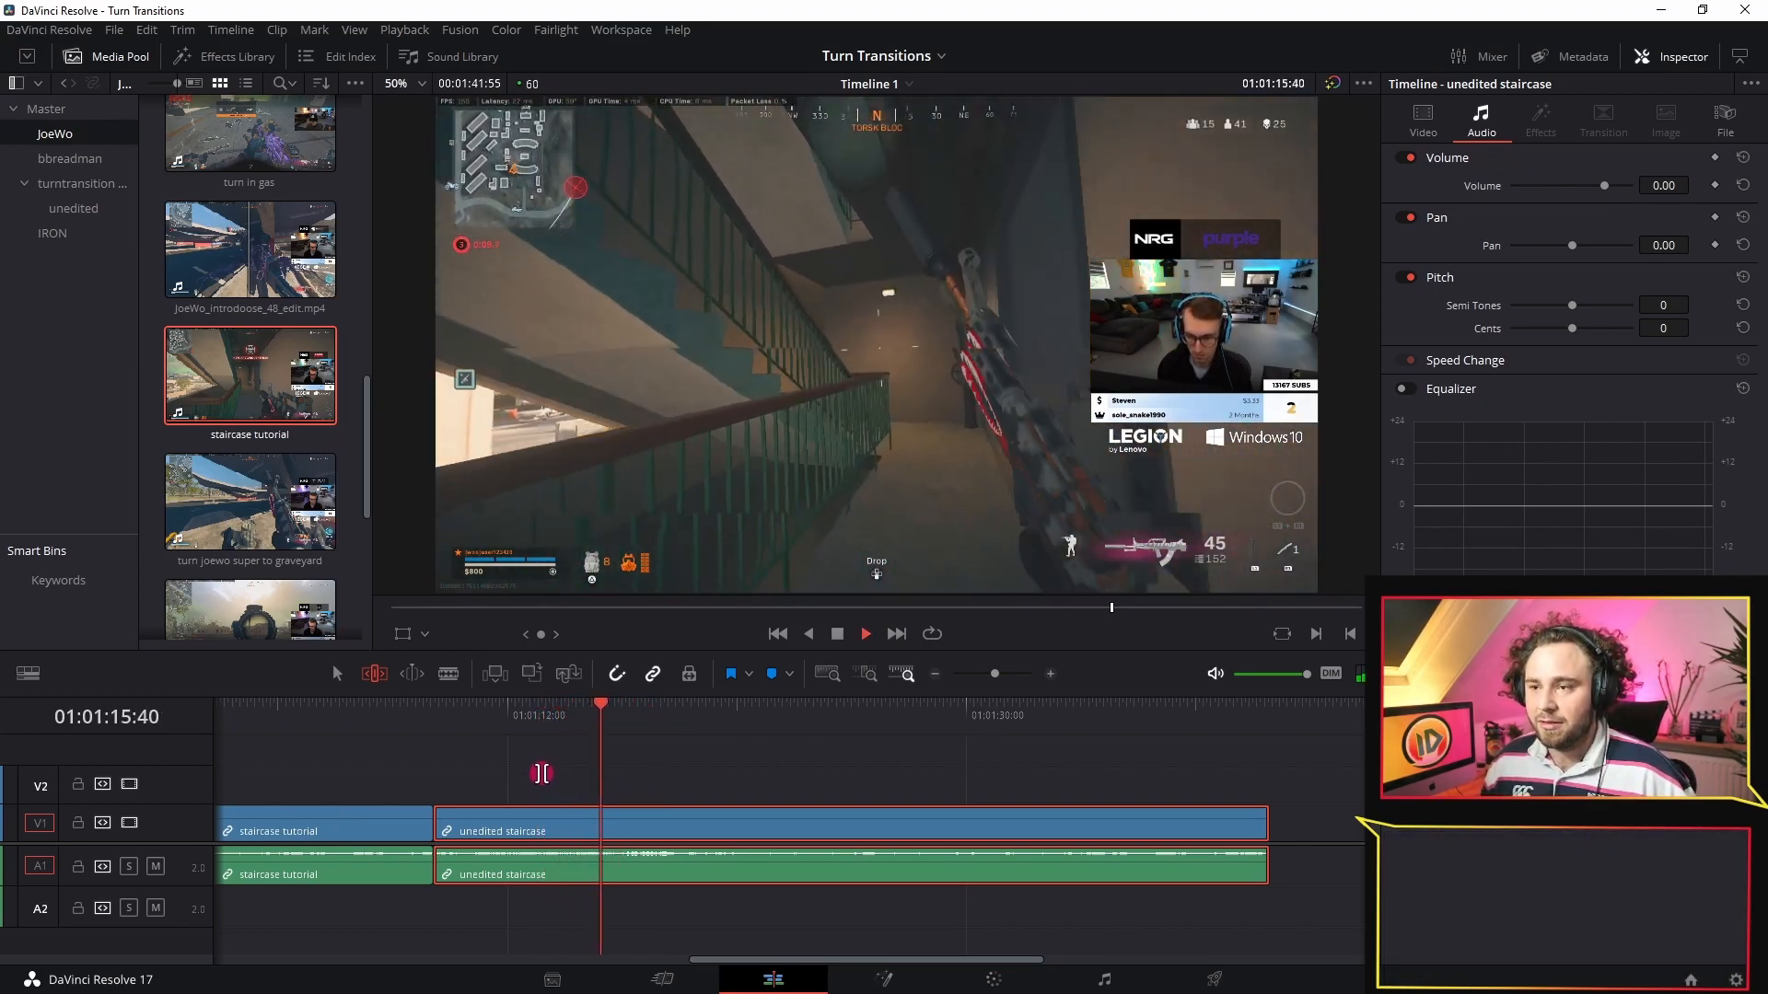
key(space)
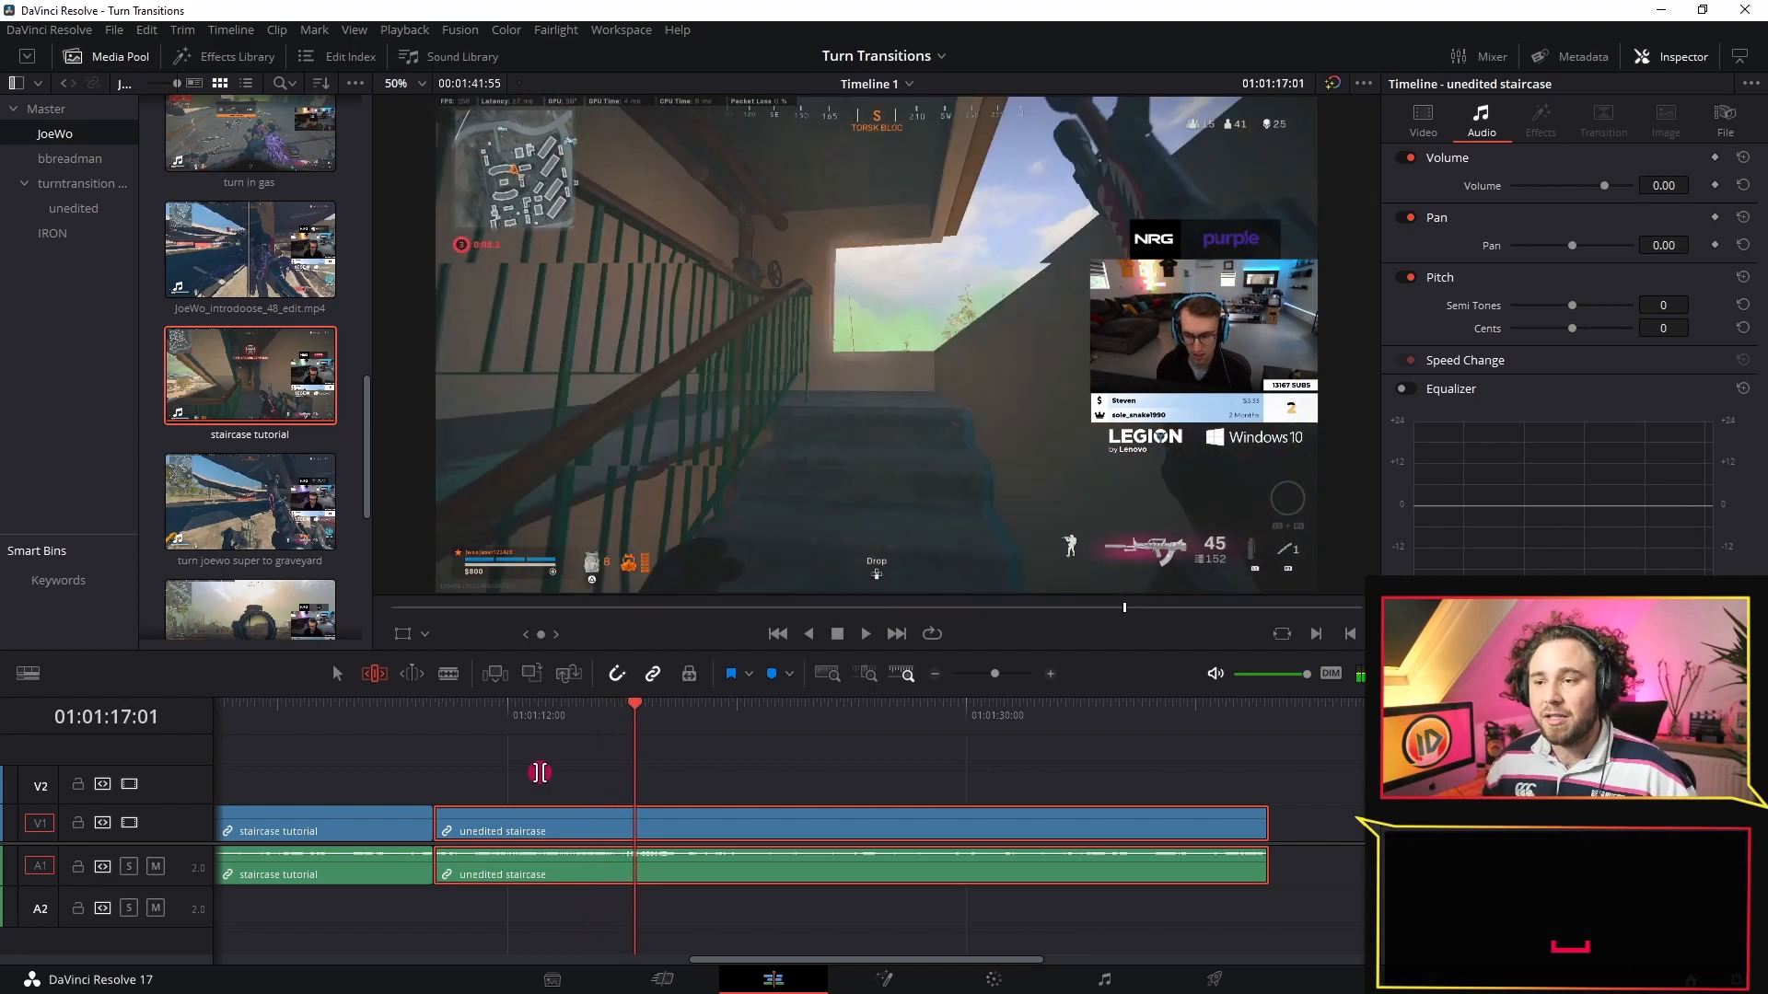
key(space)
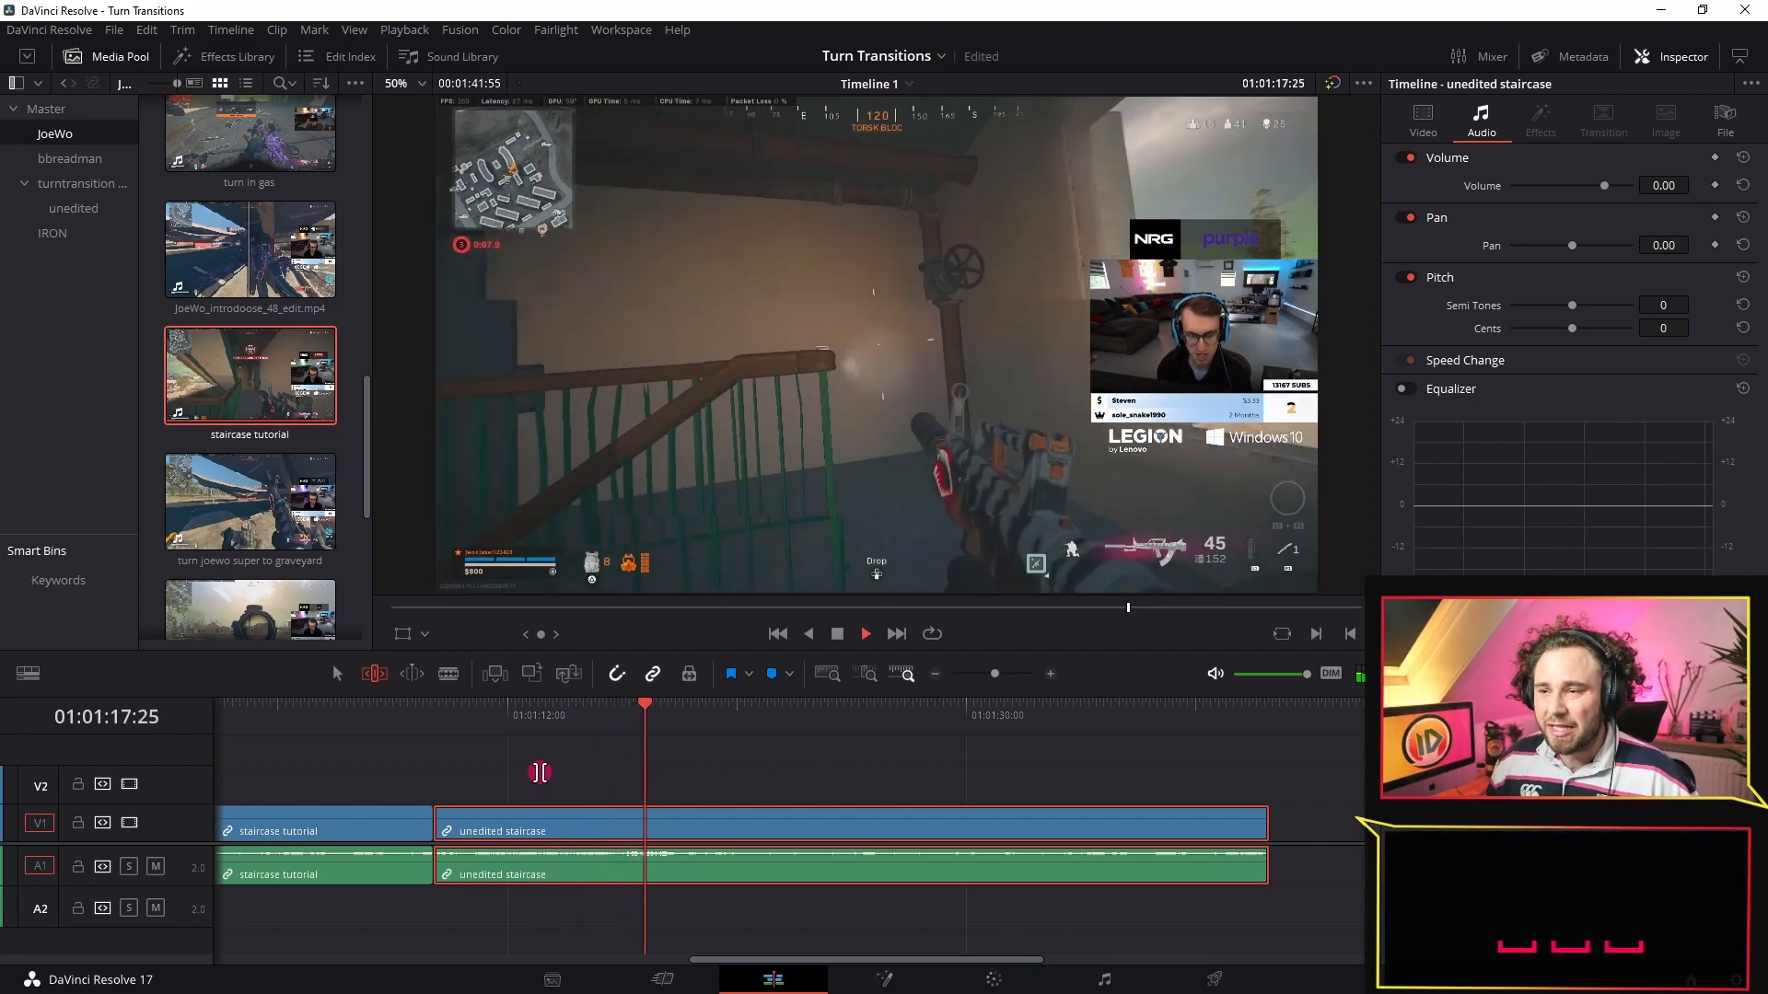
key(space)
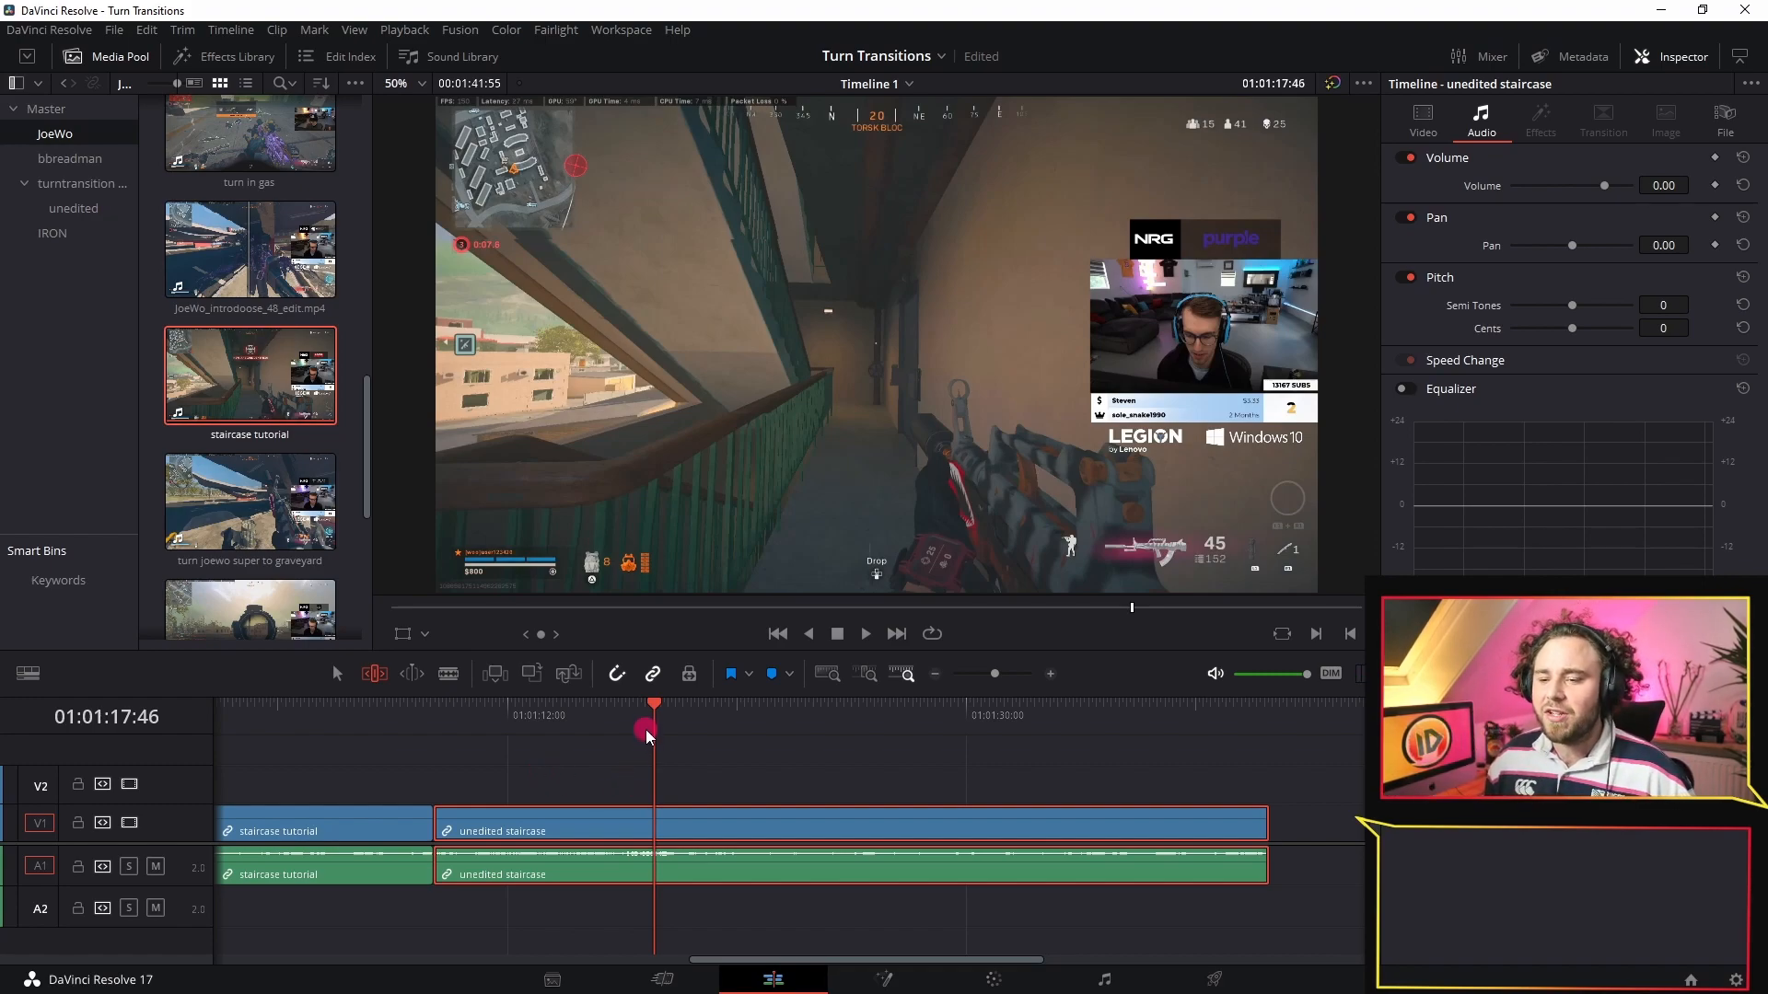
drag(654, 709, 645, 718)
key(space)
key(space)
key(space)
key(space)
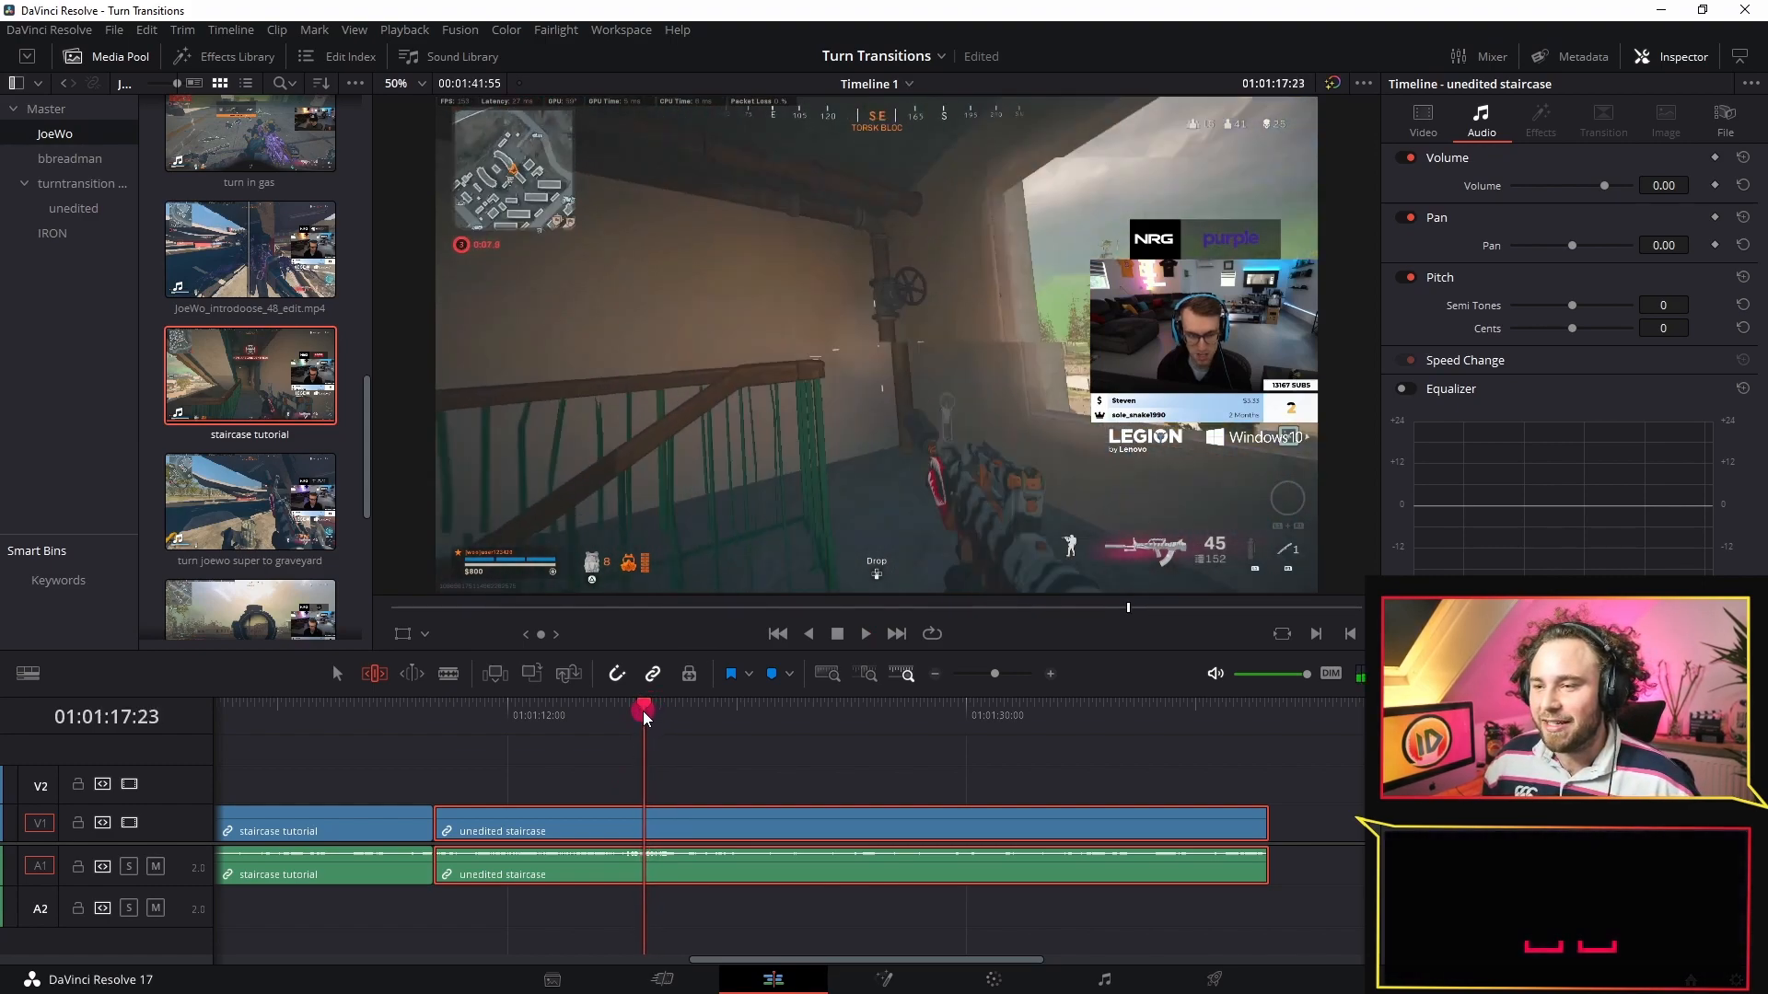
Step: Step frame by frame through the first staircase turn and split the clip at 01:01:17:25
key(Left)
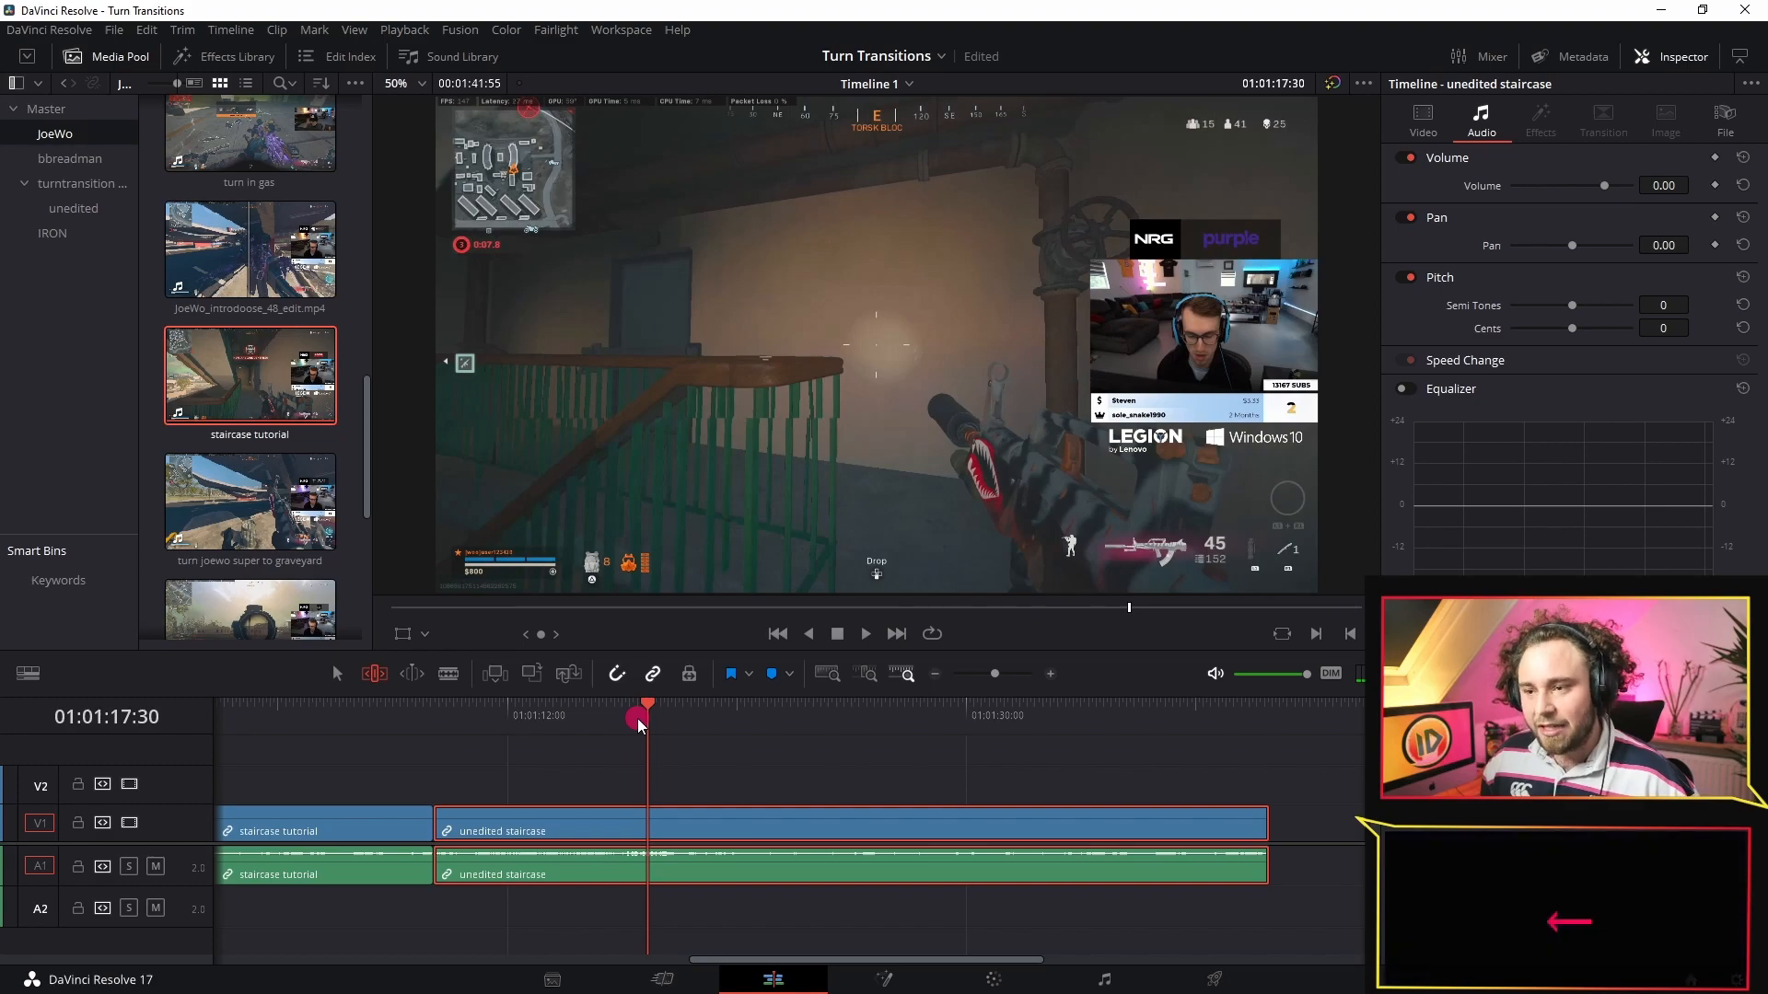
key(Left)
key(Left)
key(Right)
key(Right)
key(Right)
key(Right)
key(Right)
key(Right)
key(Right)
key(Right)
key(Right)
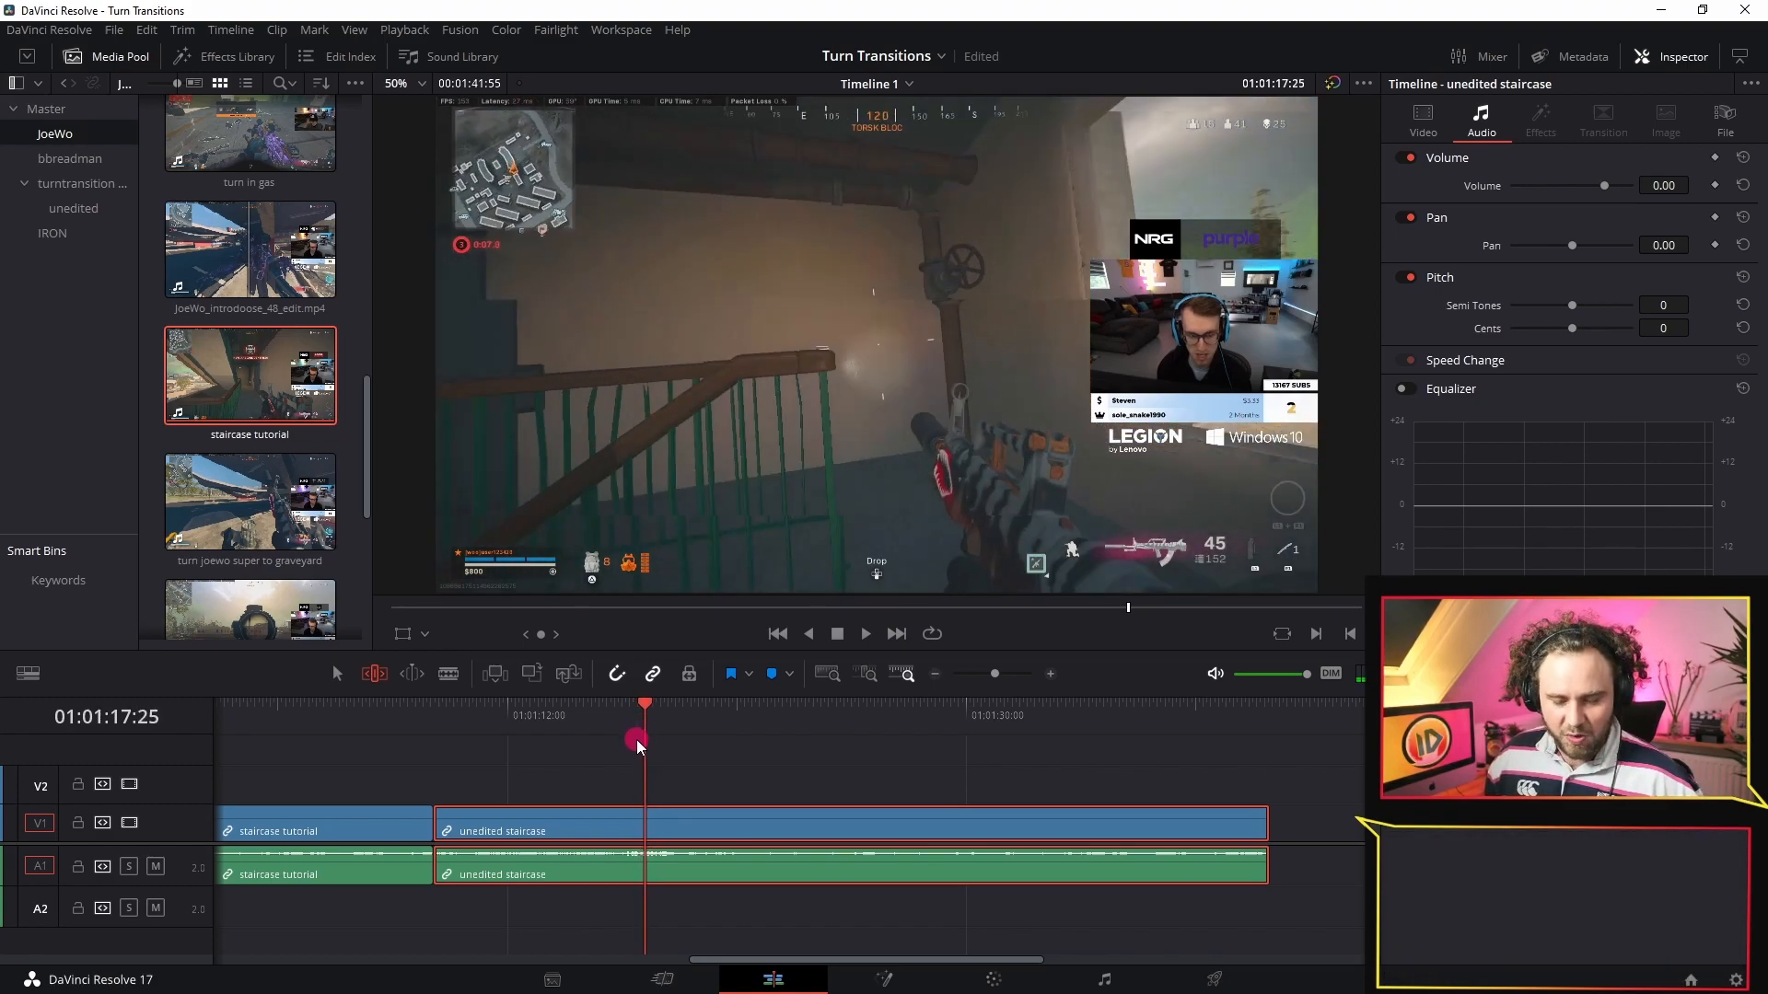
key(ctrl+b)
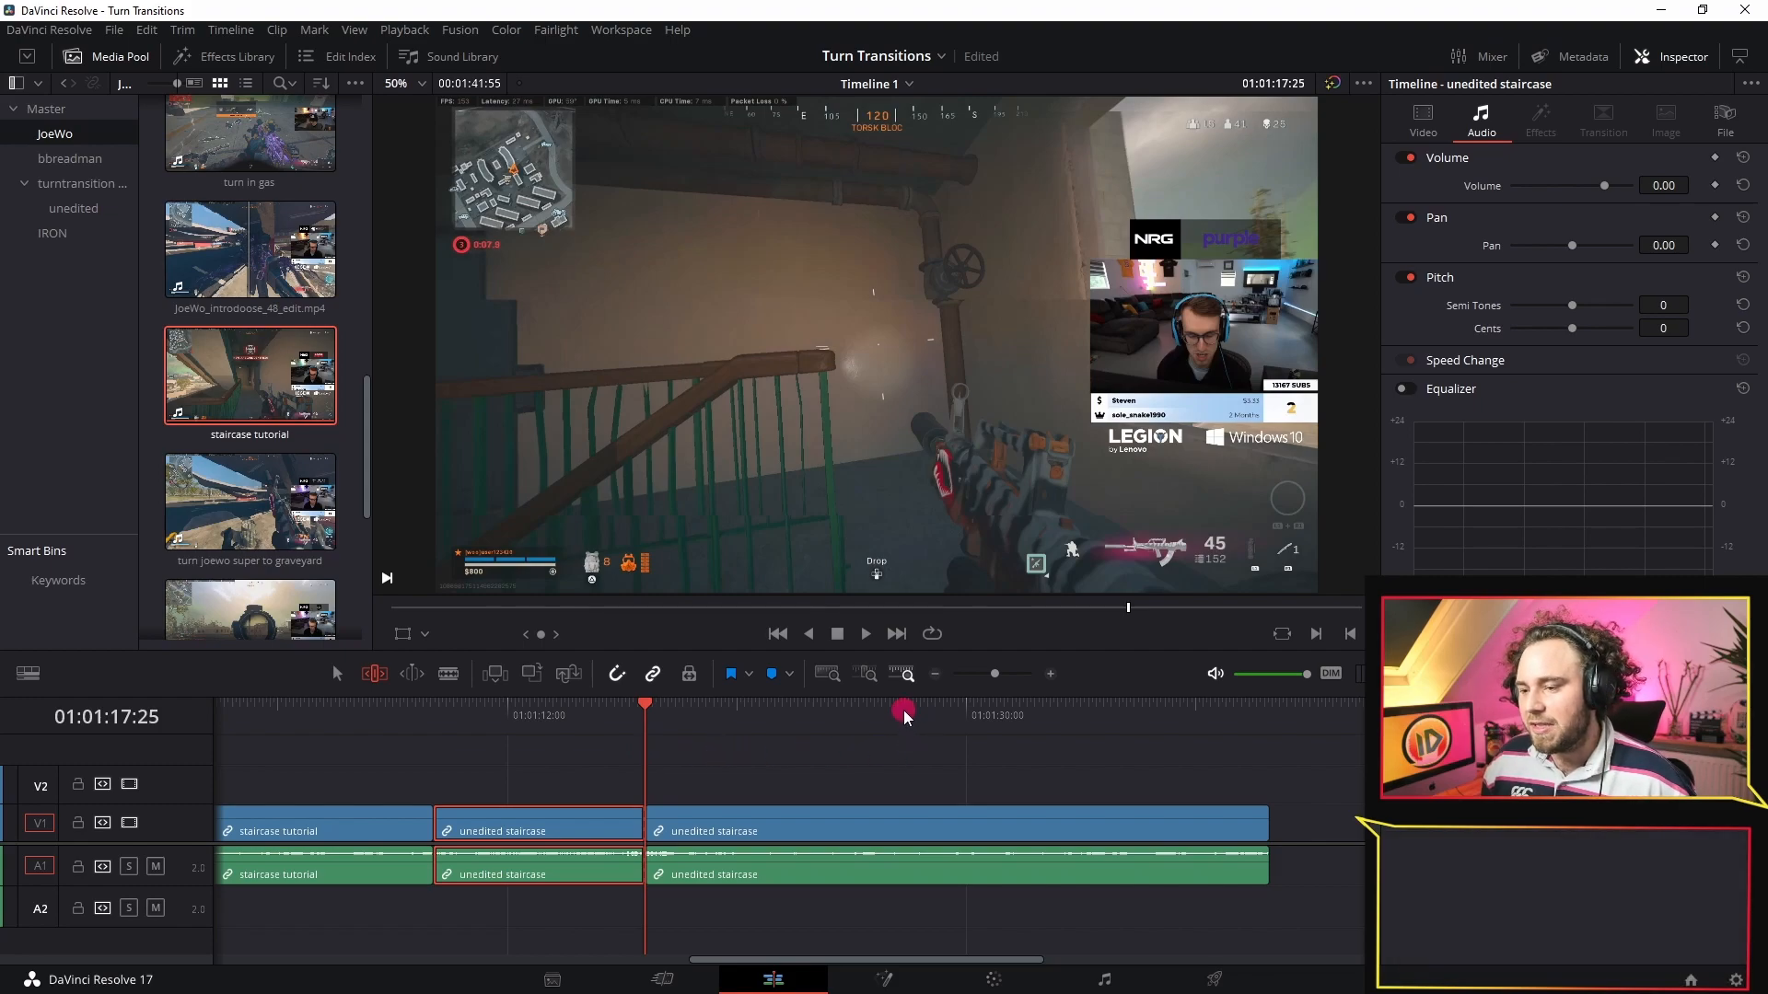
Step: Split the staircase clip again at the matching turn at 01:01:27:24 and ripple-delete the section between the two cuts
drag(899, 717, 901, 734)
key(space)
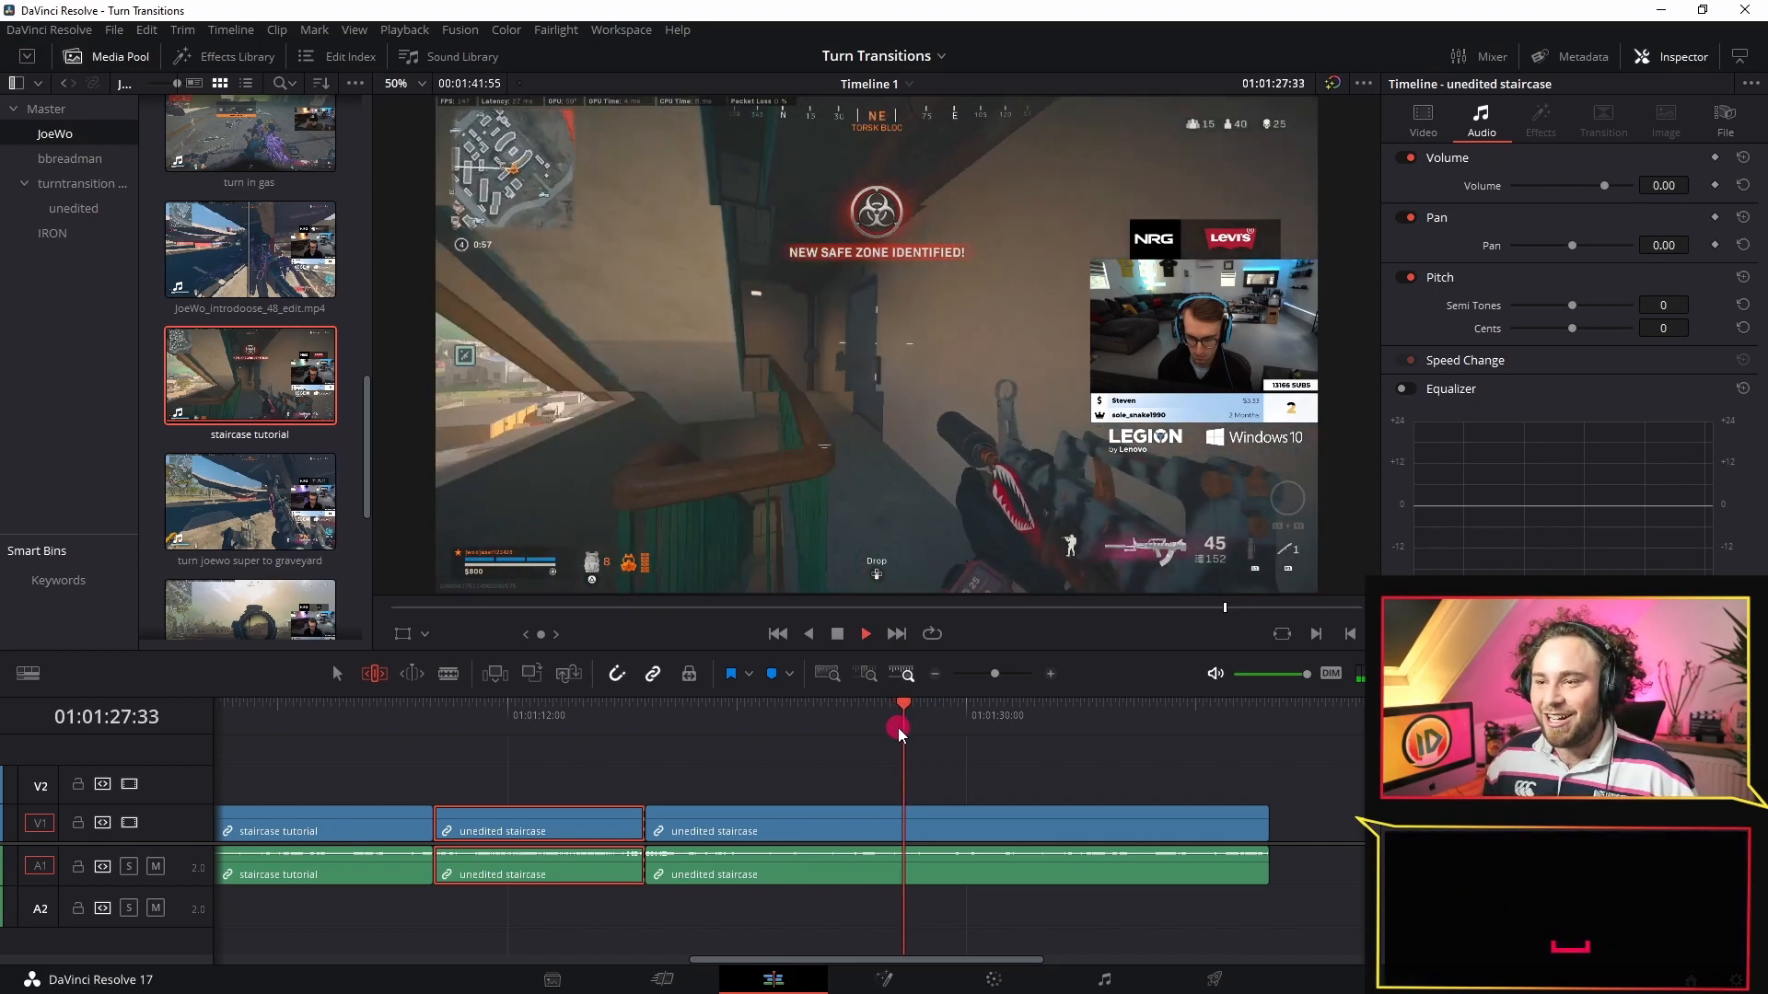
key(space)
key(space)
drag(945, 712, 901, 744)
key(ctrl+b)
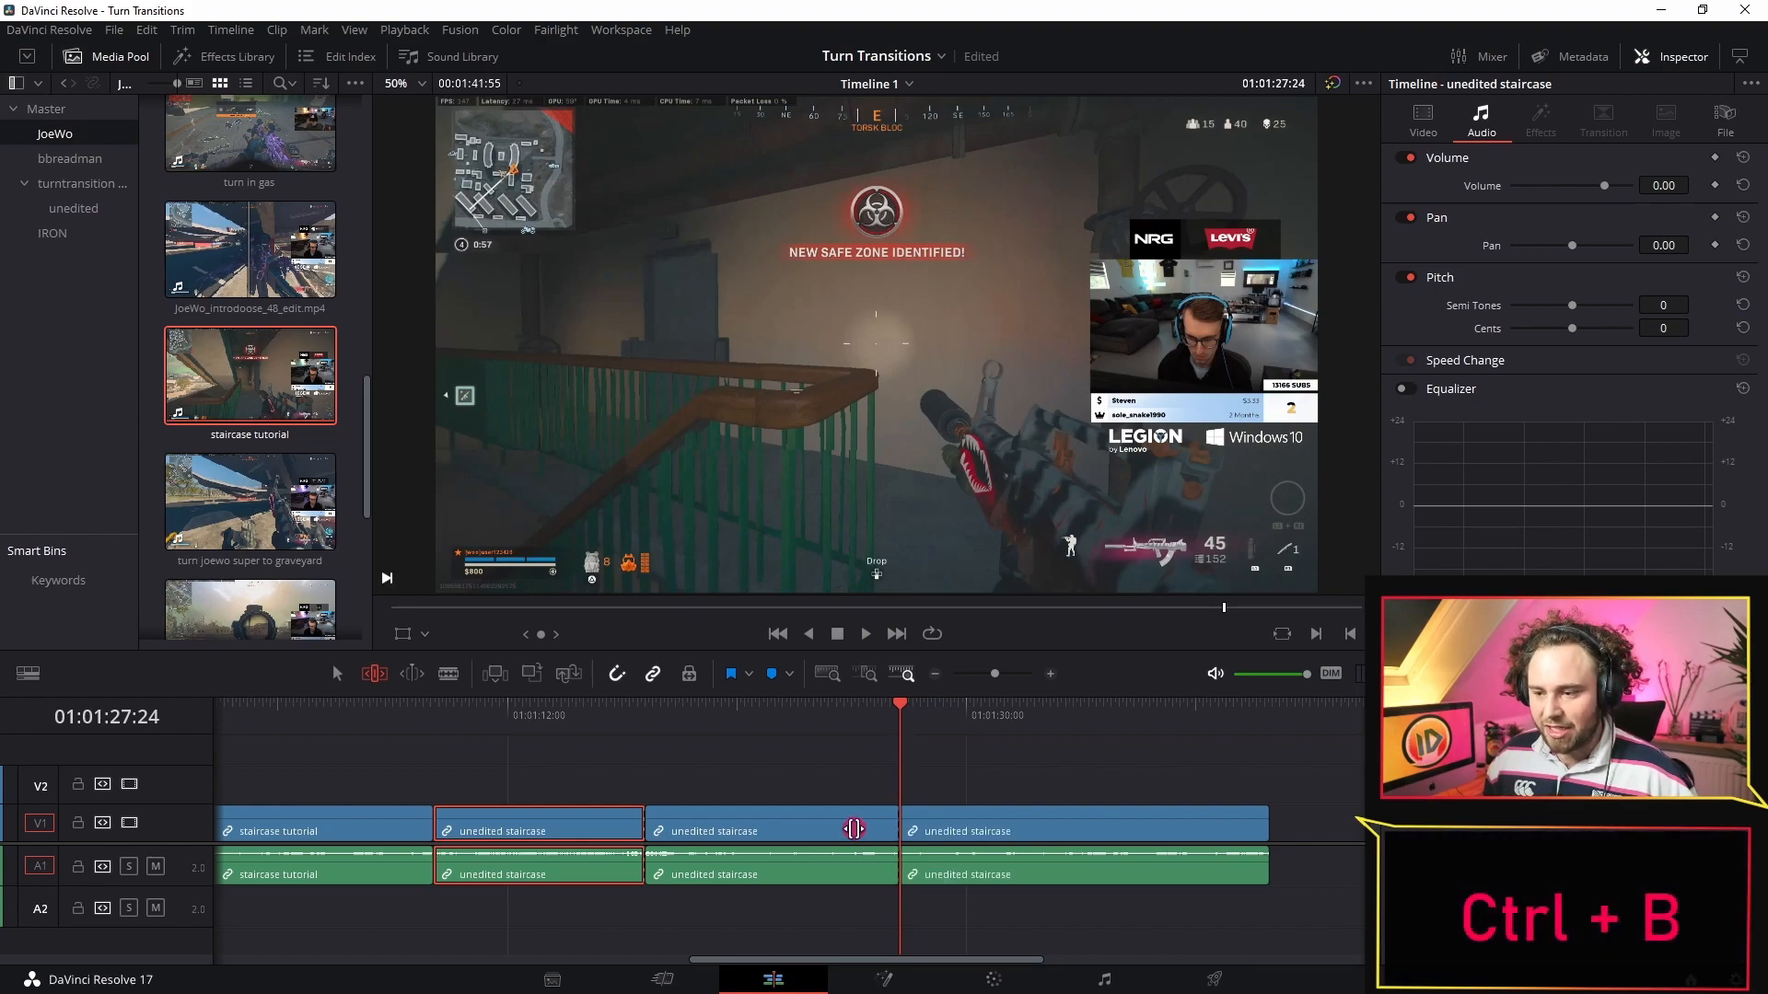
click(853, 822)
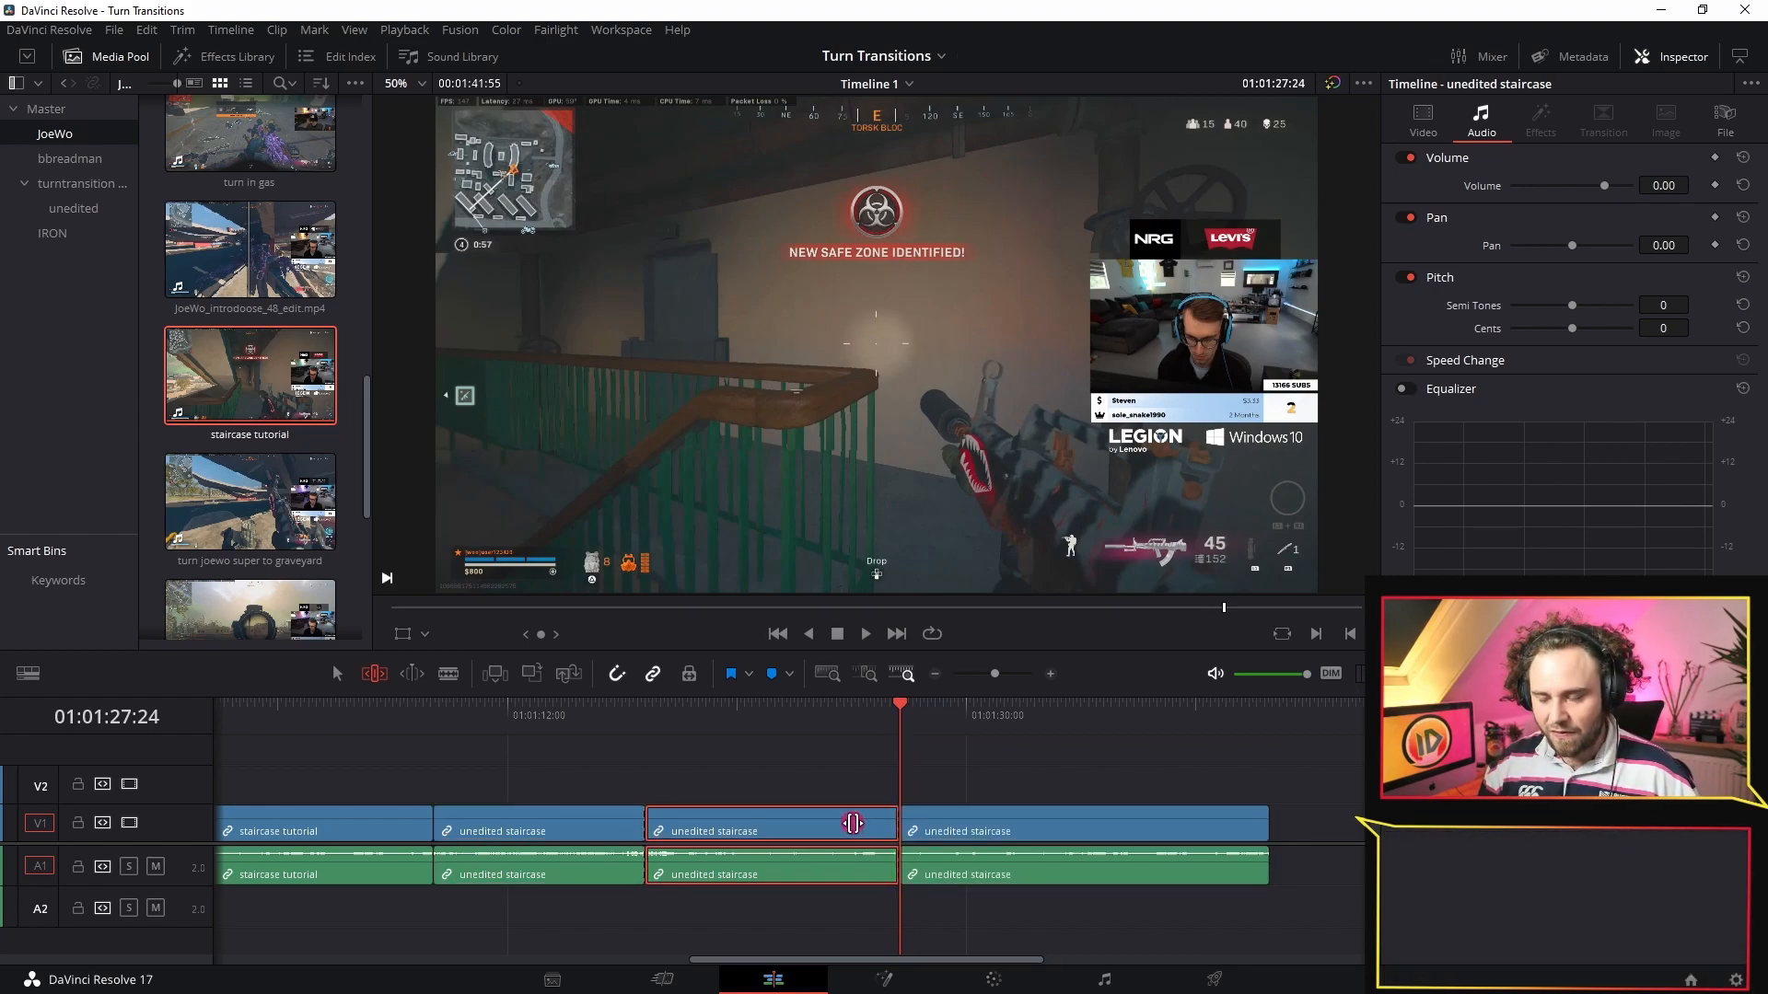
key(Delete)
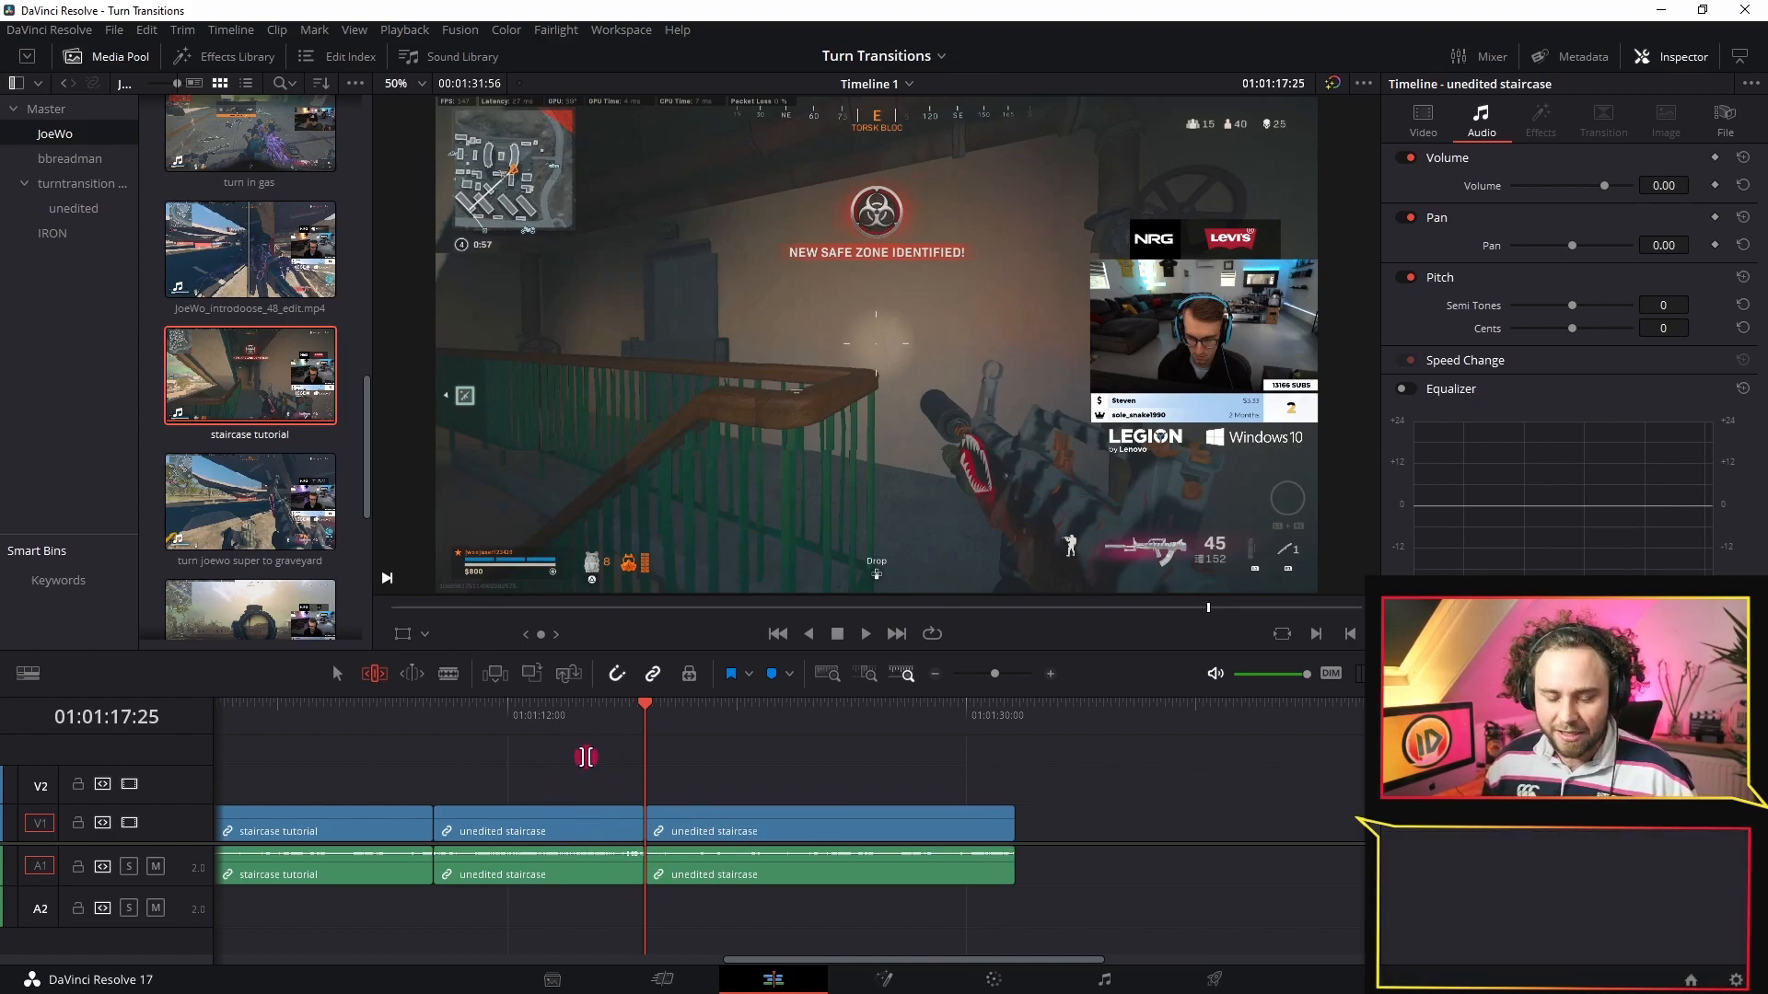
Step: Turn off snapping and ripple-trim the first staircase segment's end by single frames until its view matches the next segment's first frame
key(t)
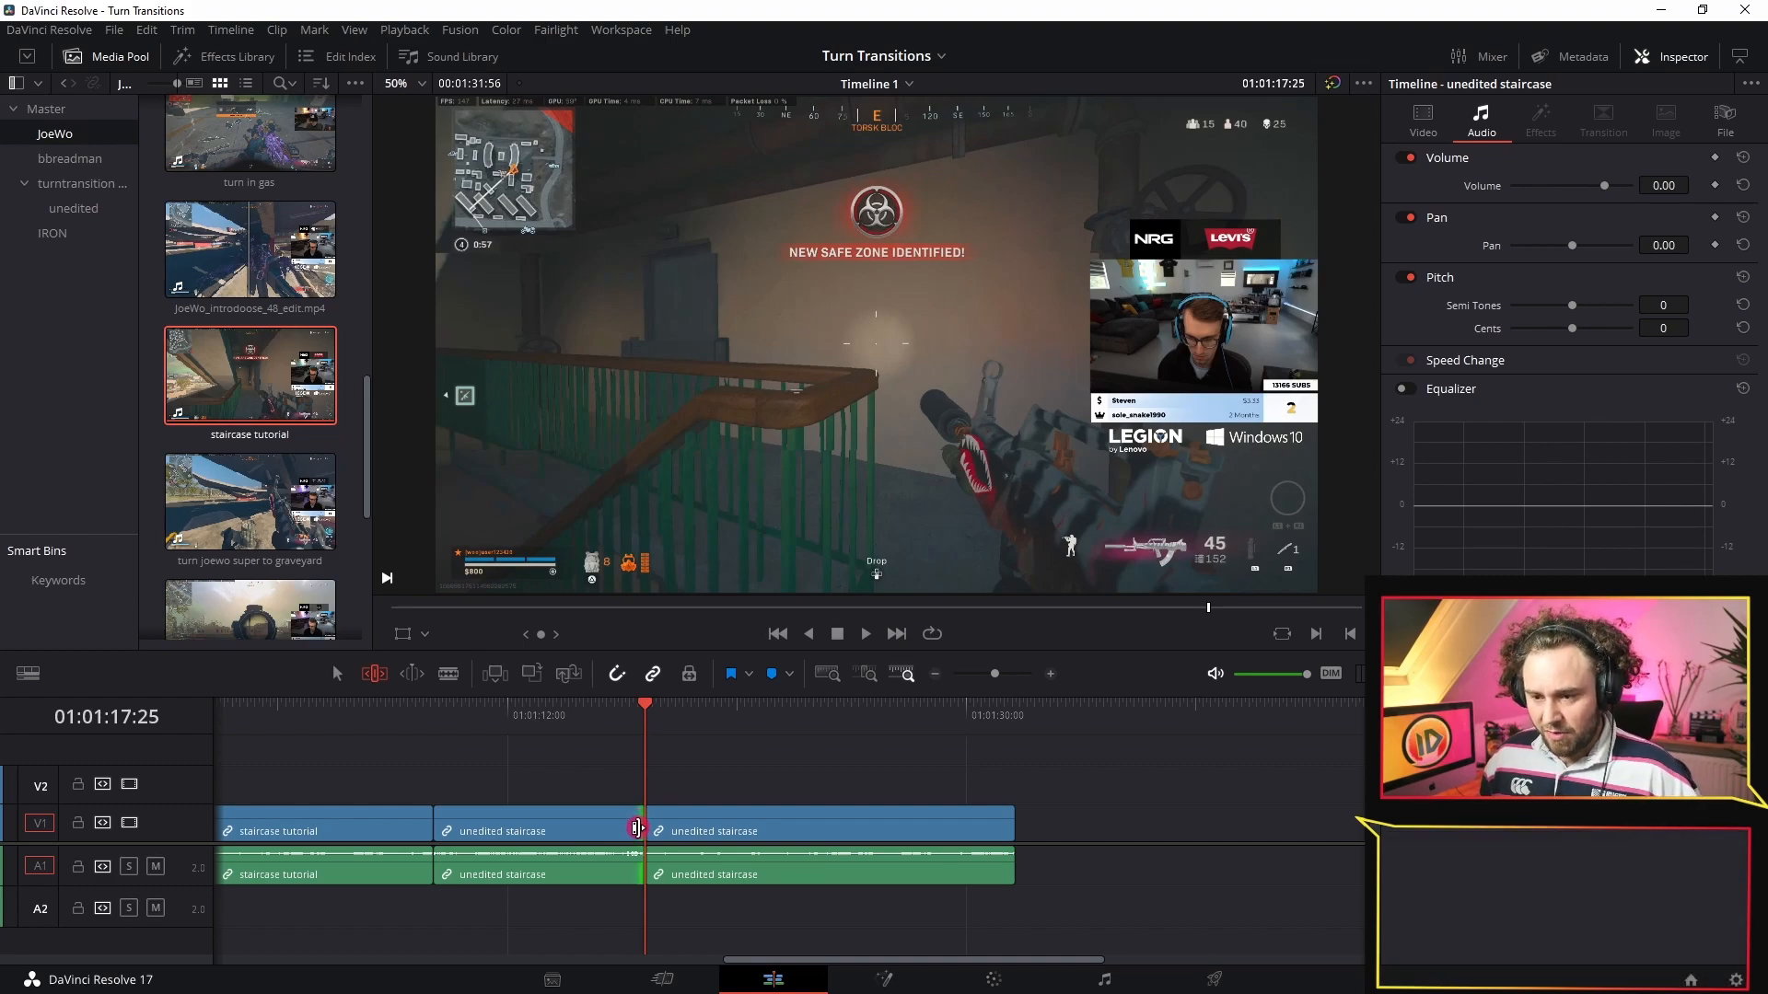
drag(634, 823, 632, 822)
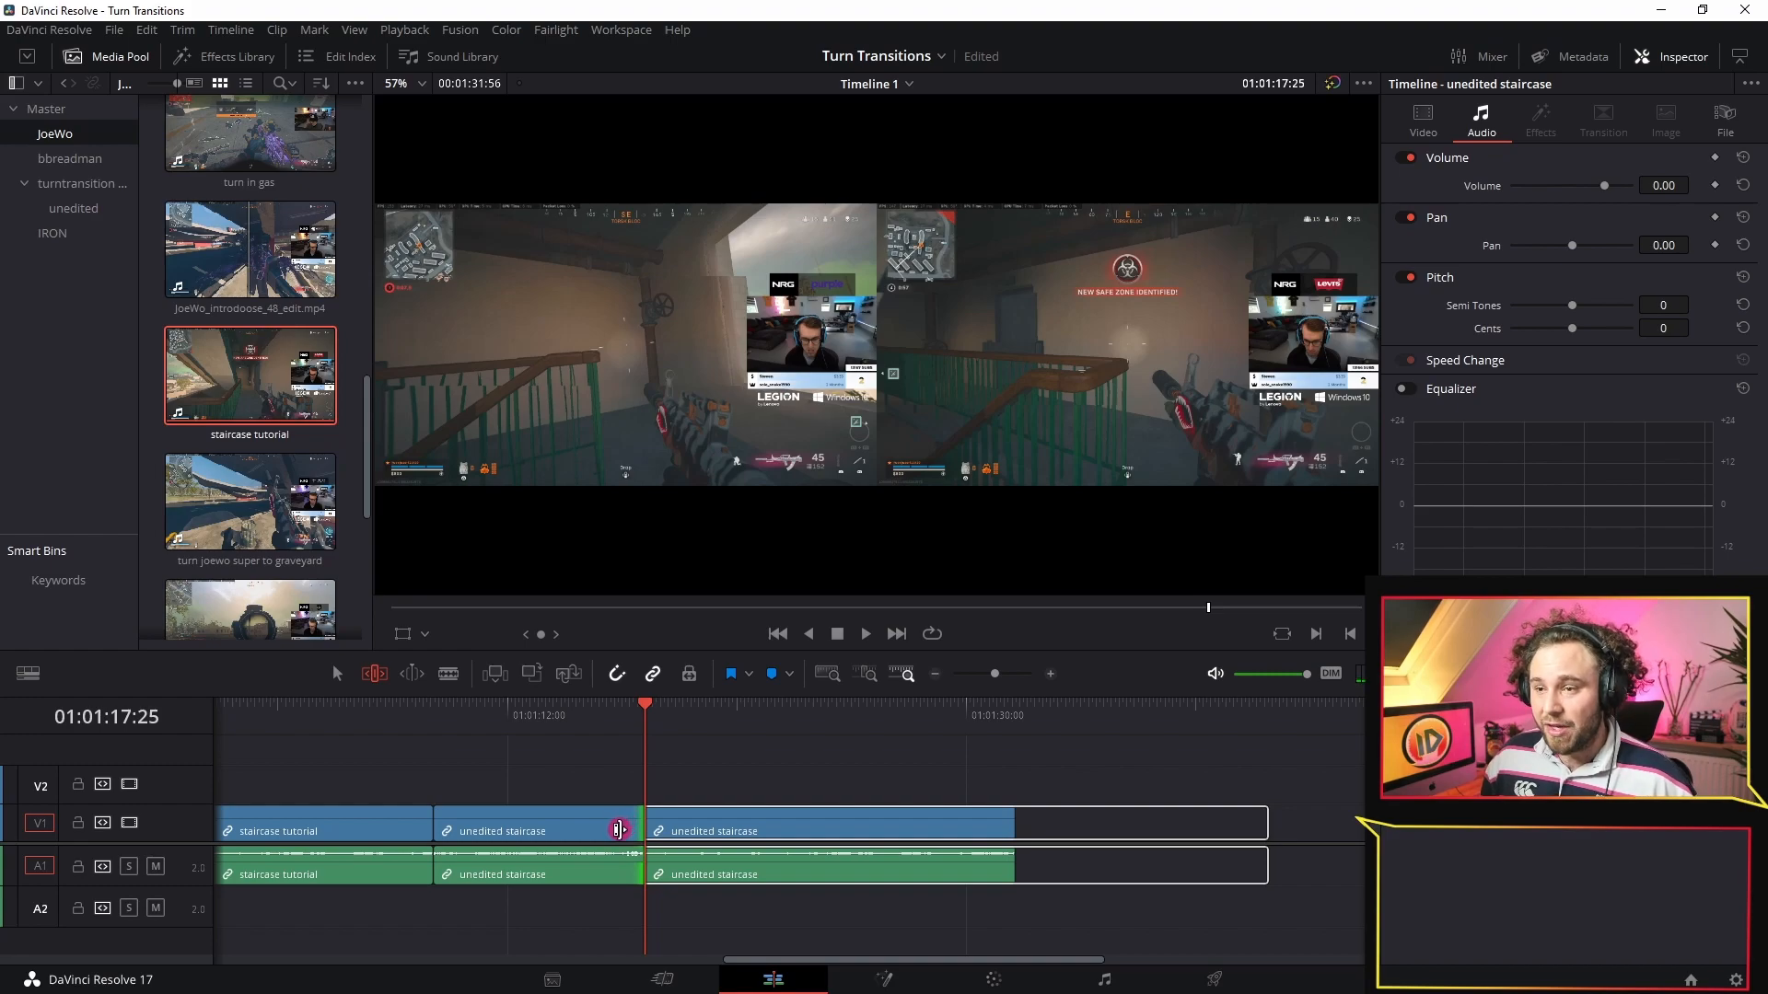
click(617, 675)
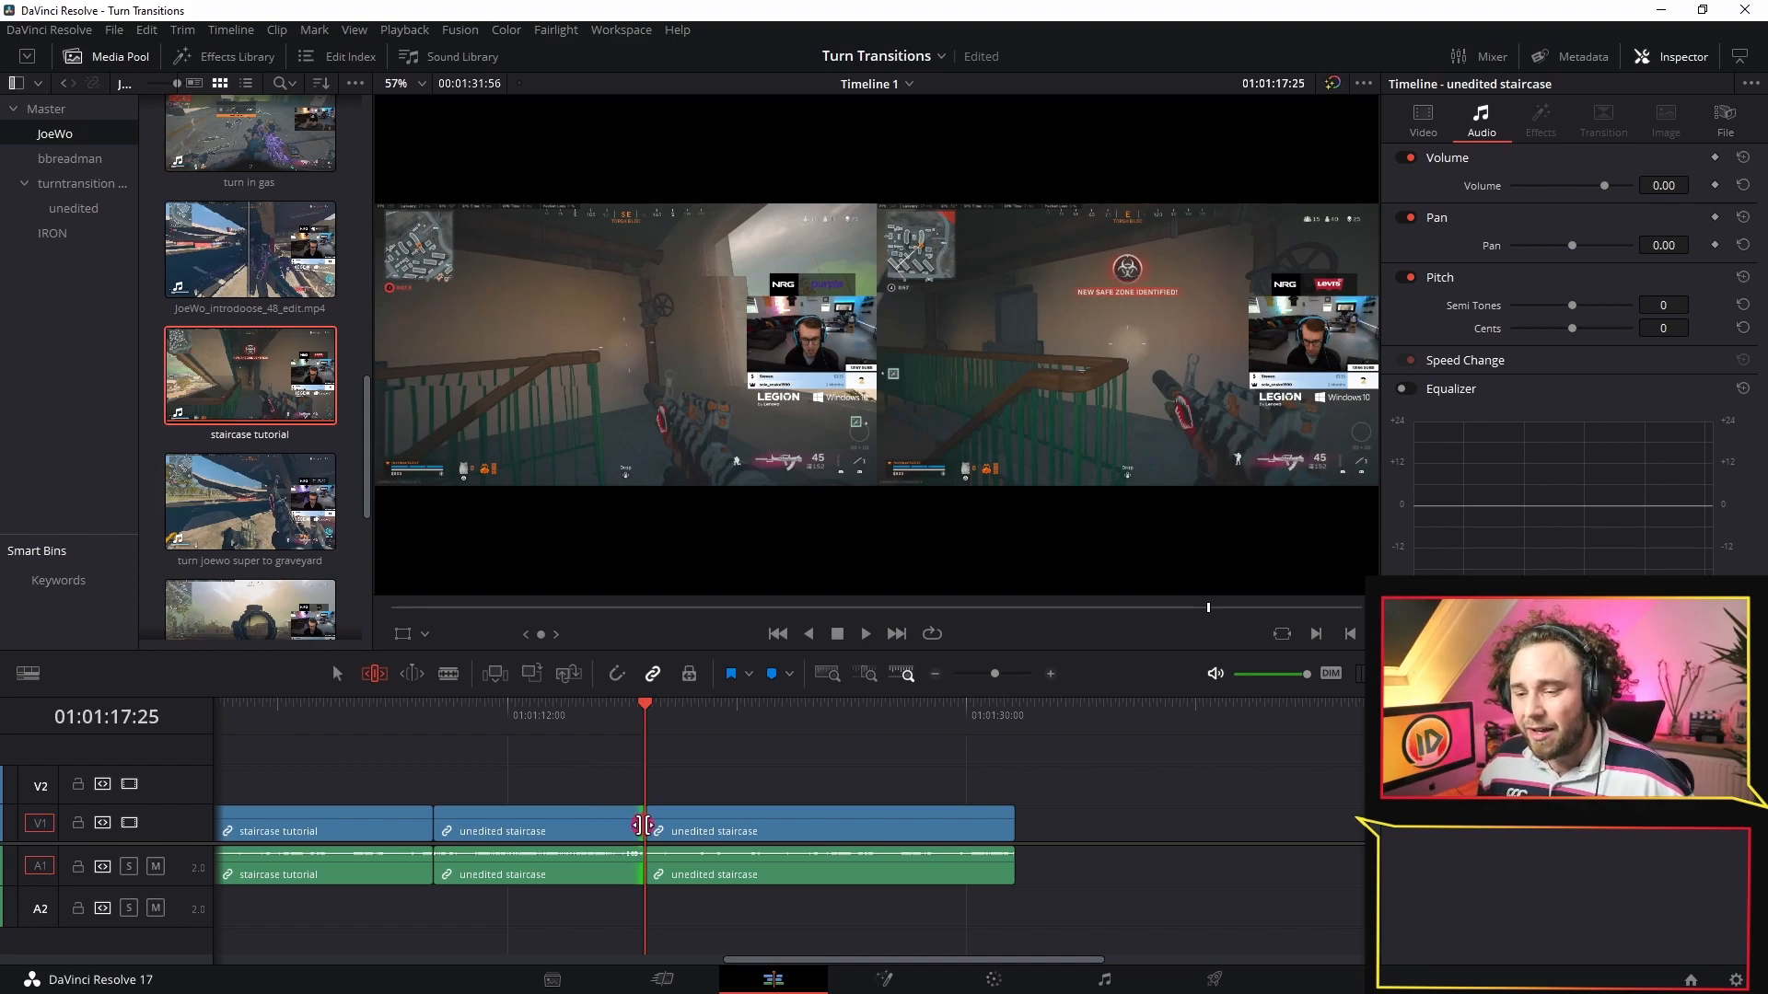
drag(637, 824, 642, 822)
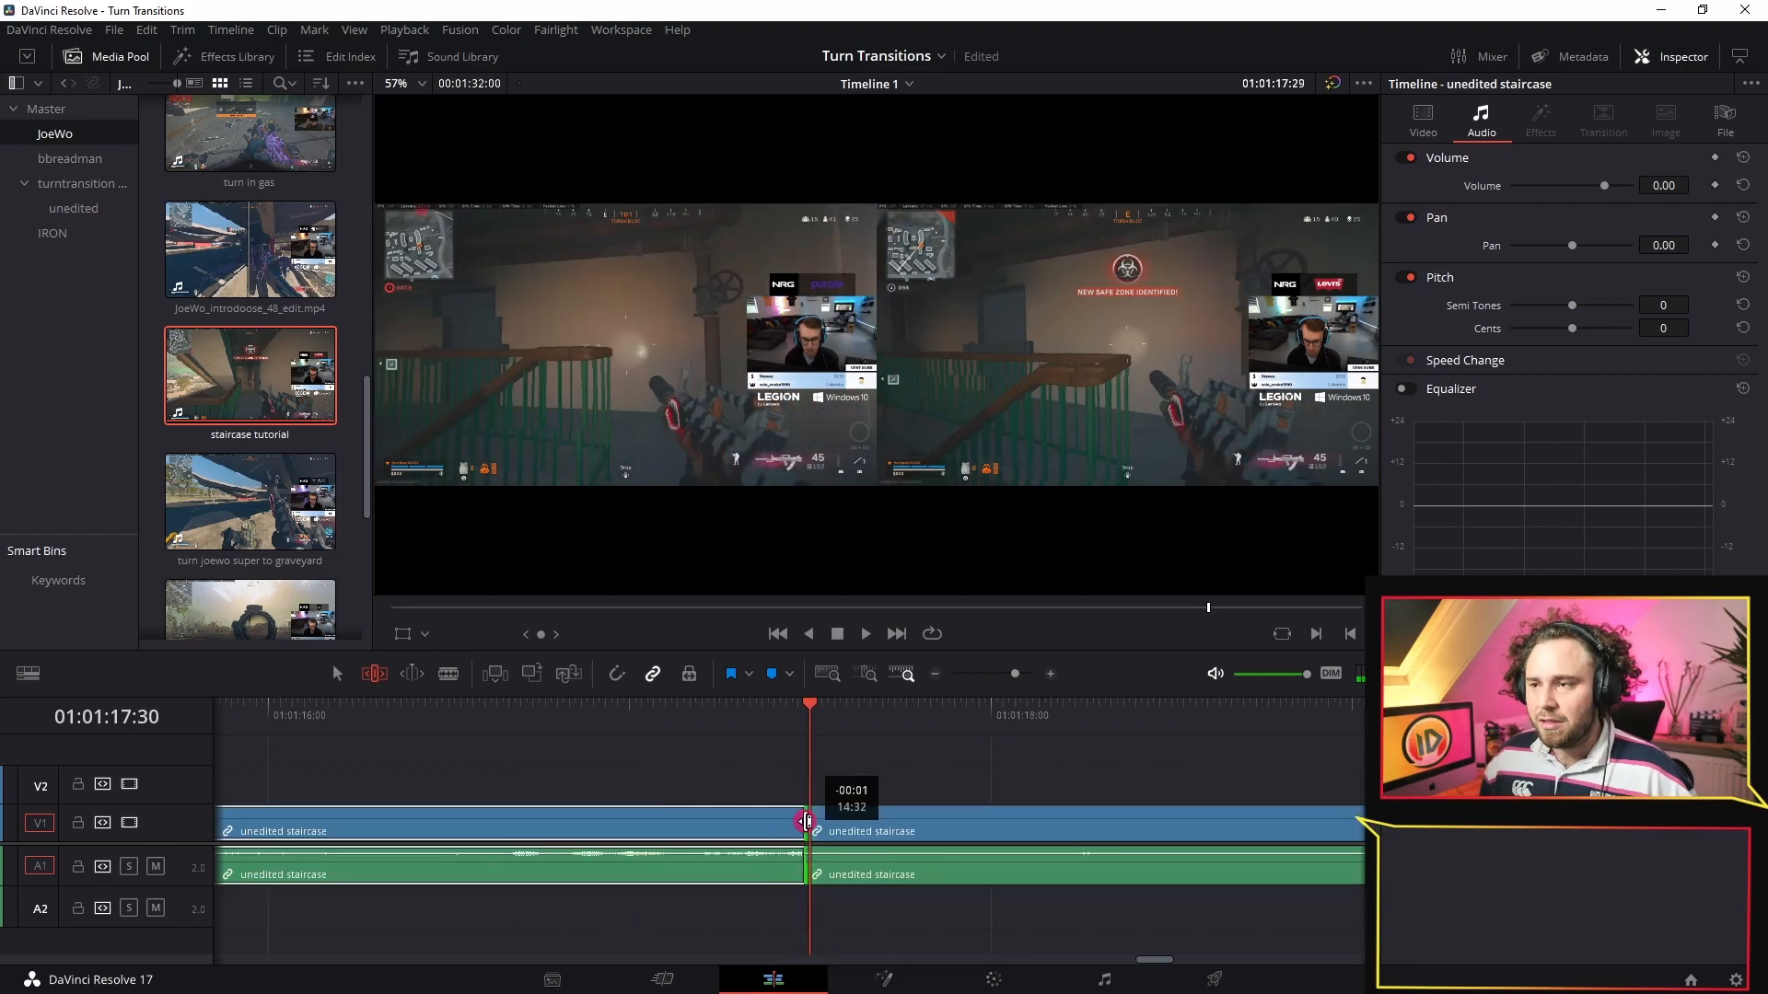
drag(807, 821, 810, 818)
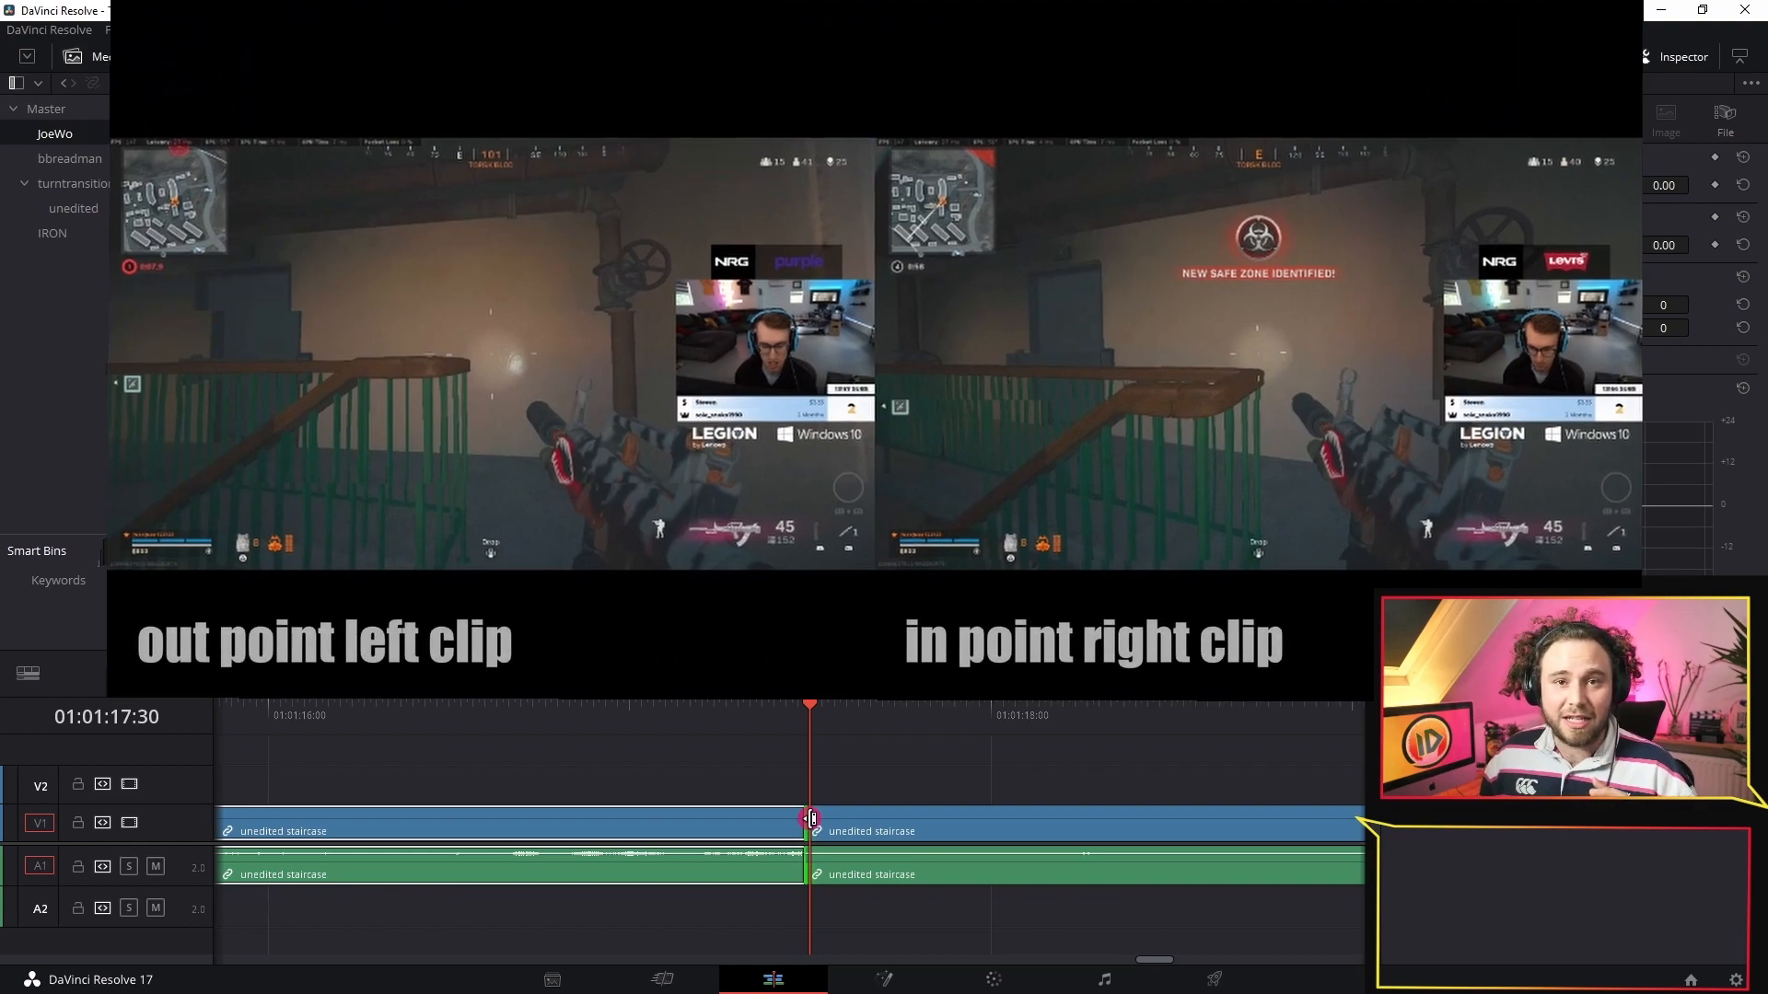
drag(810, 818, 807, 818)
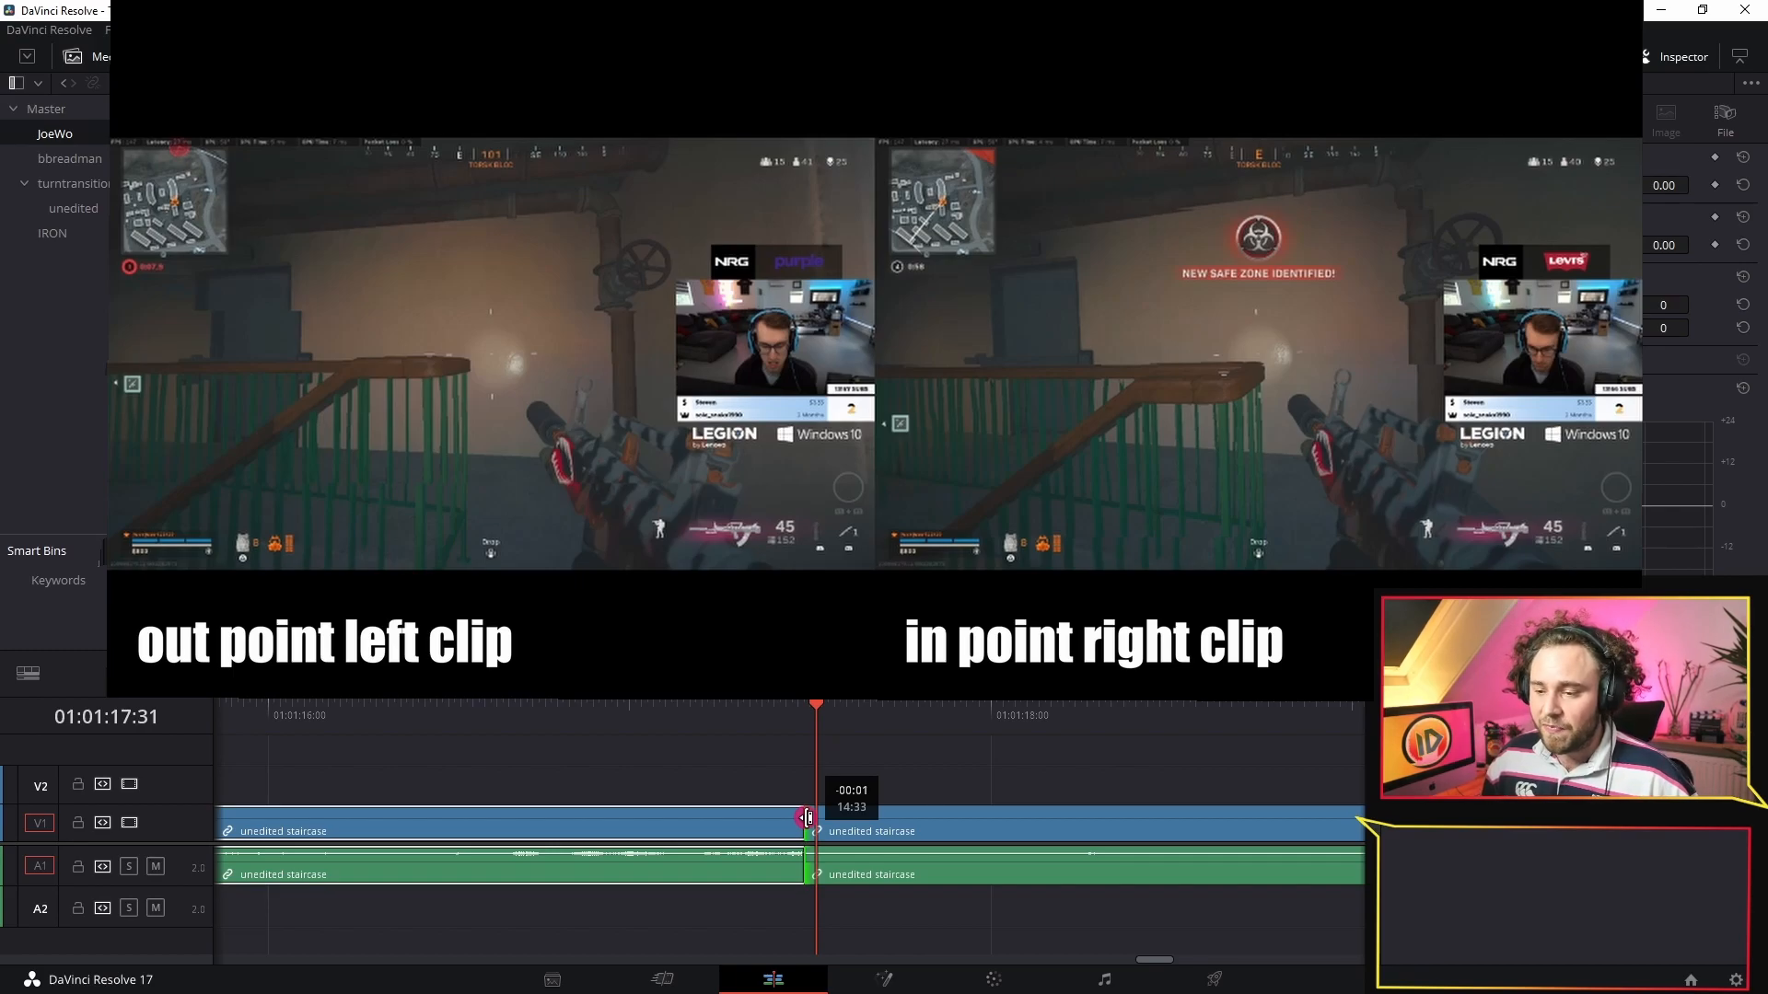
Step: Play repeatedly across the trimmed staircase cut from before the turn to check the transition
click(631, 718)
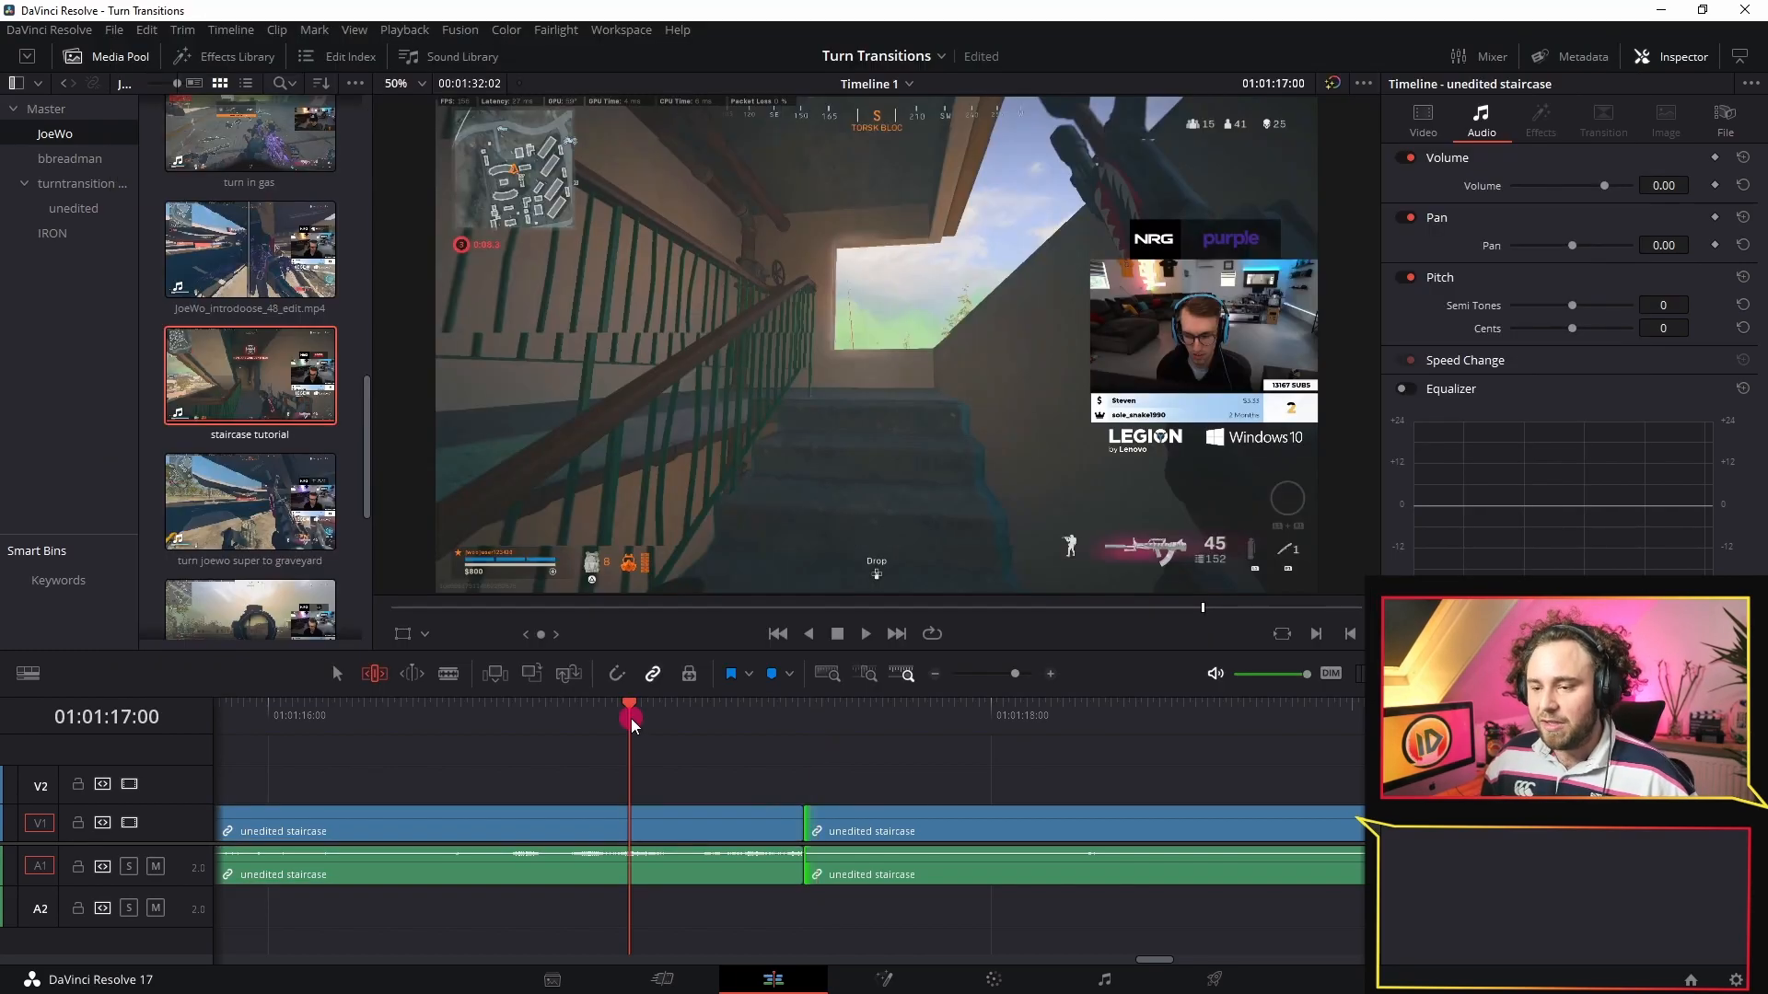
key(space)
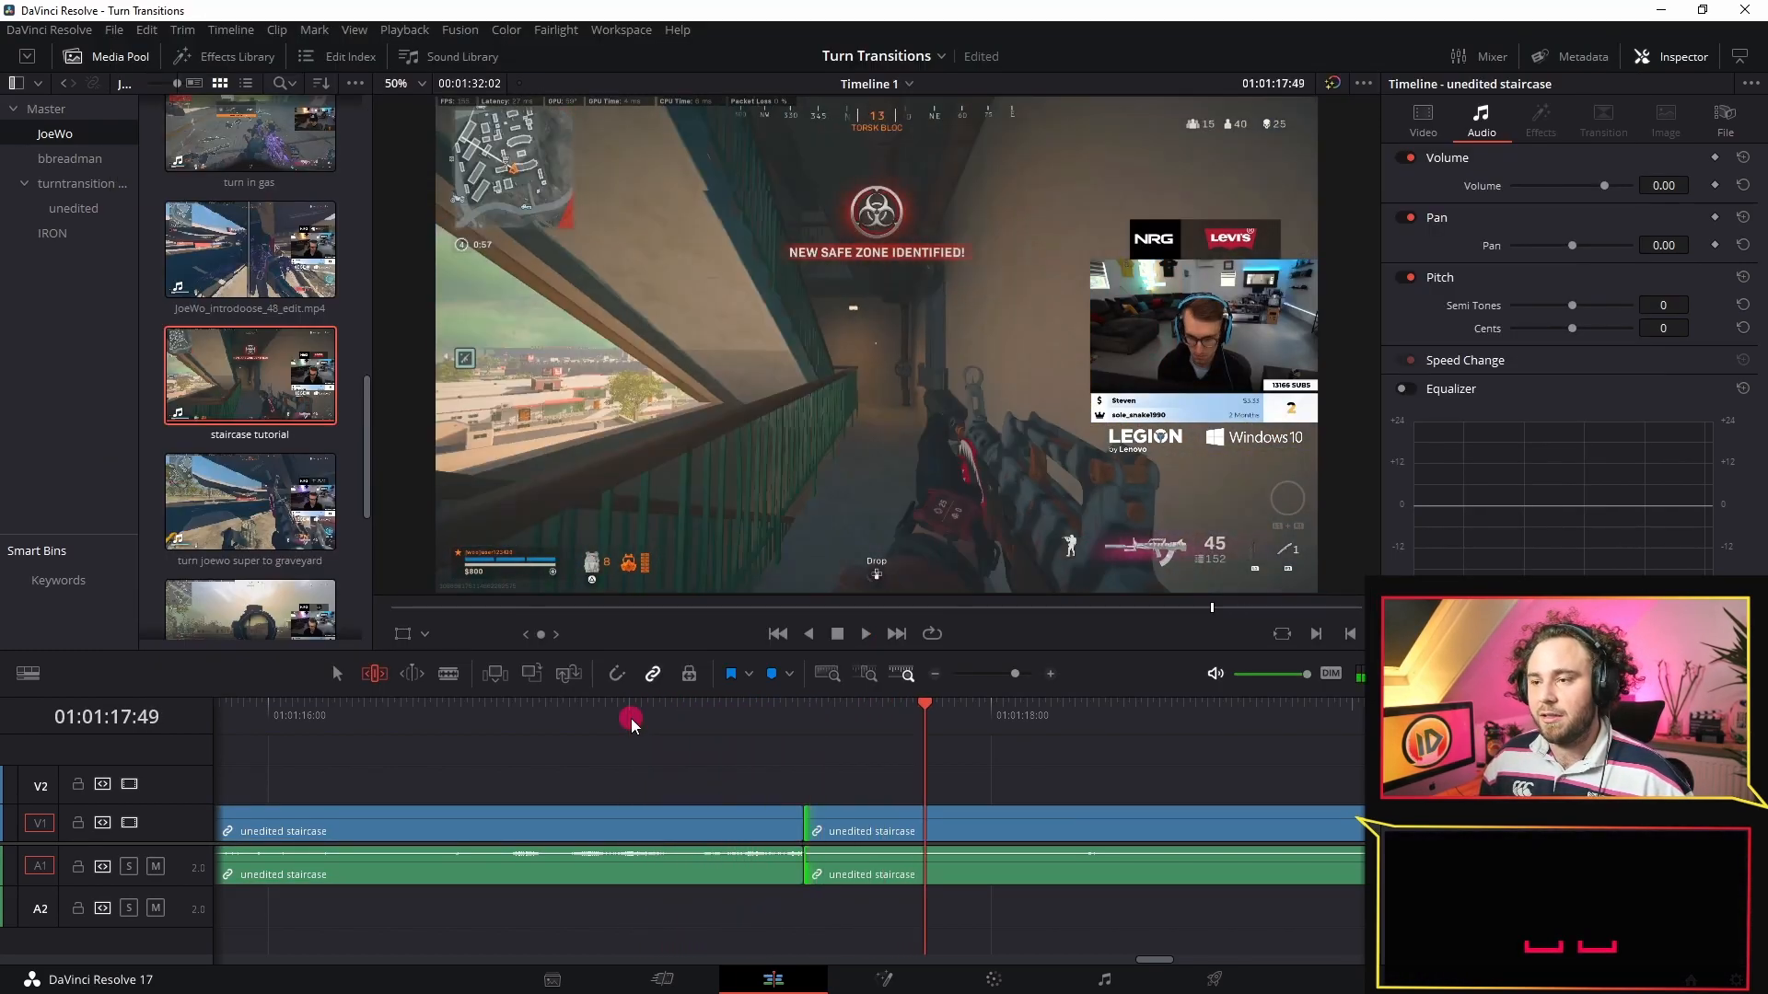
click(632, 718)
key(space)
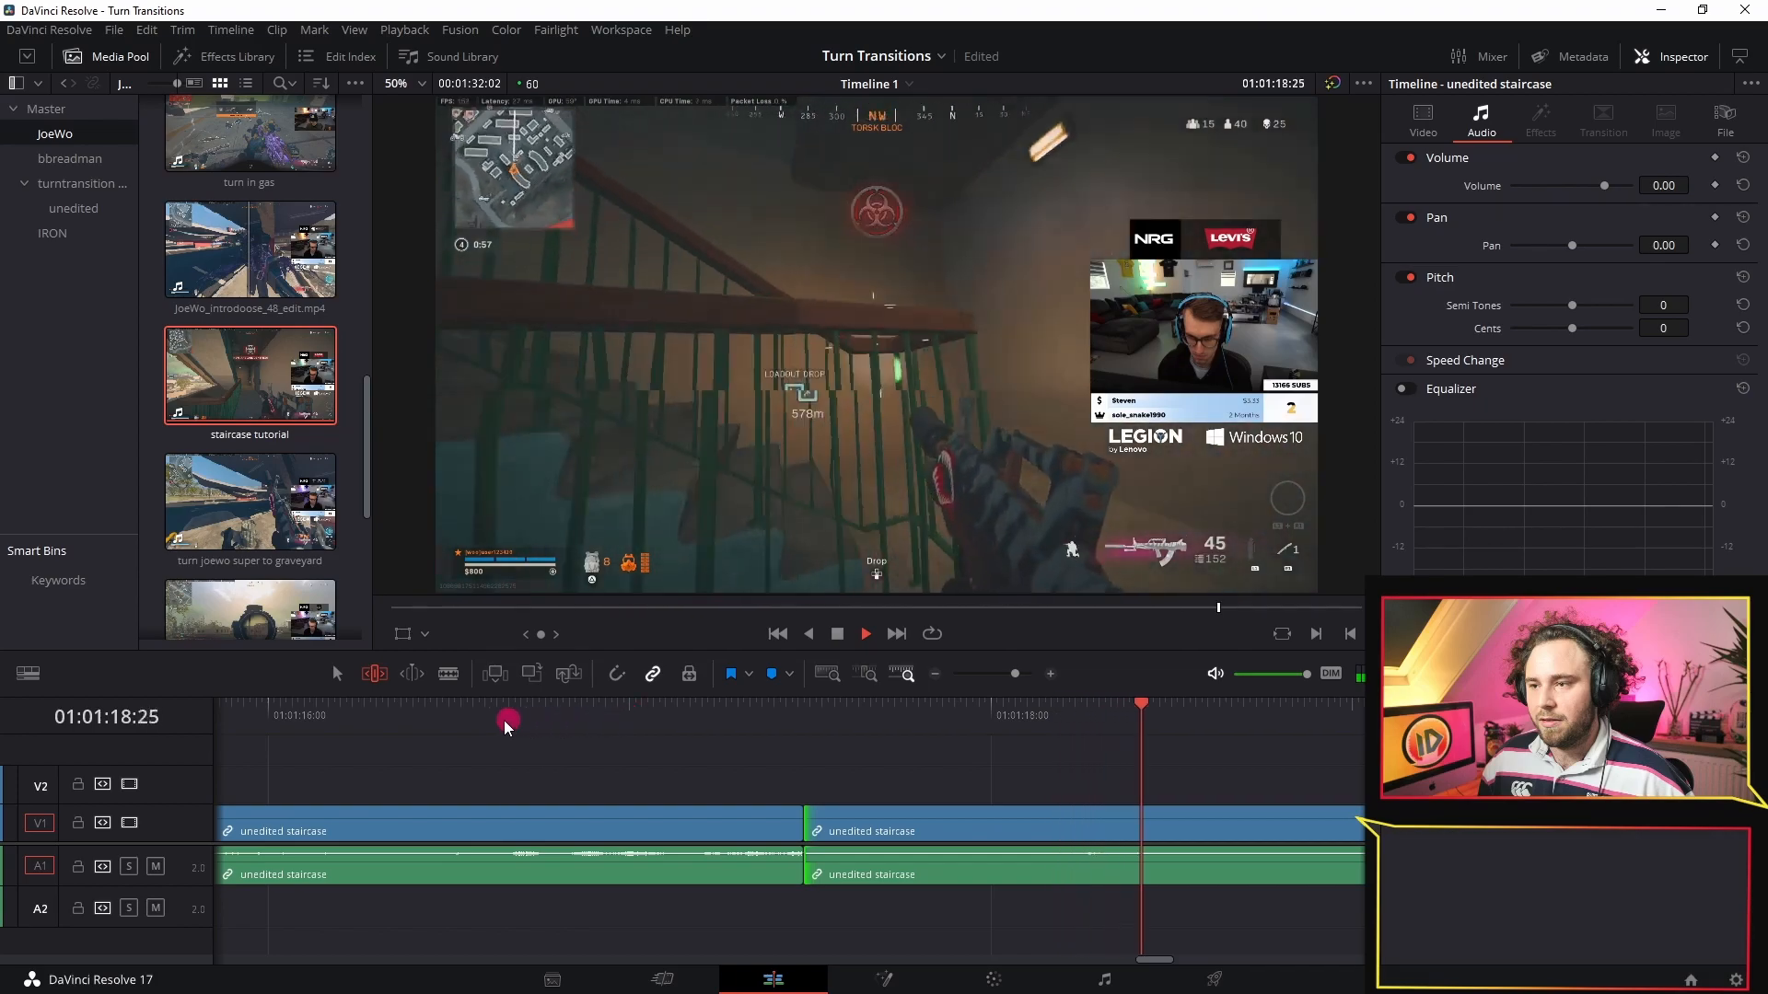
click(501, 715)
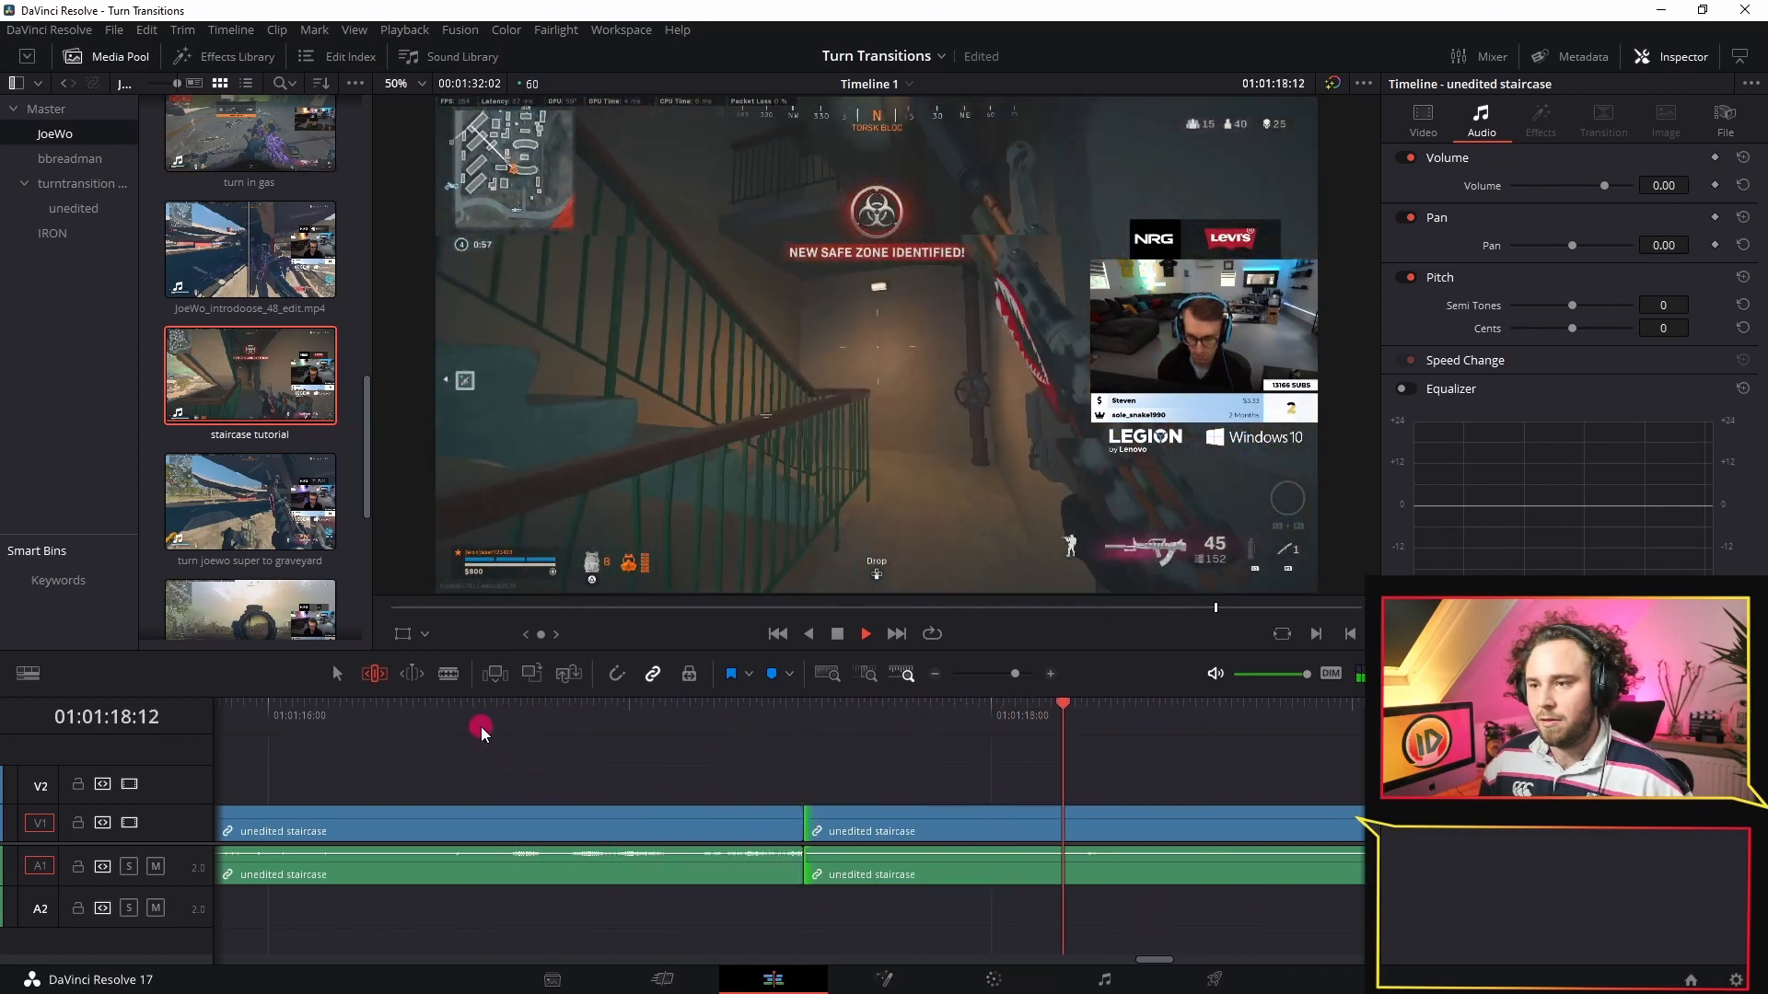
click(482, 728)
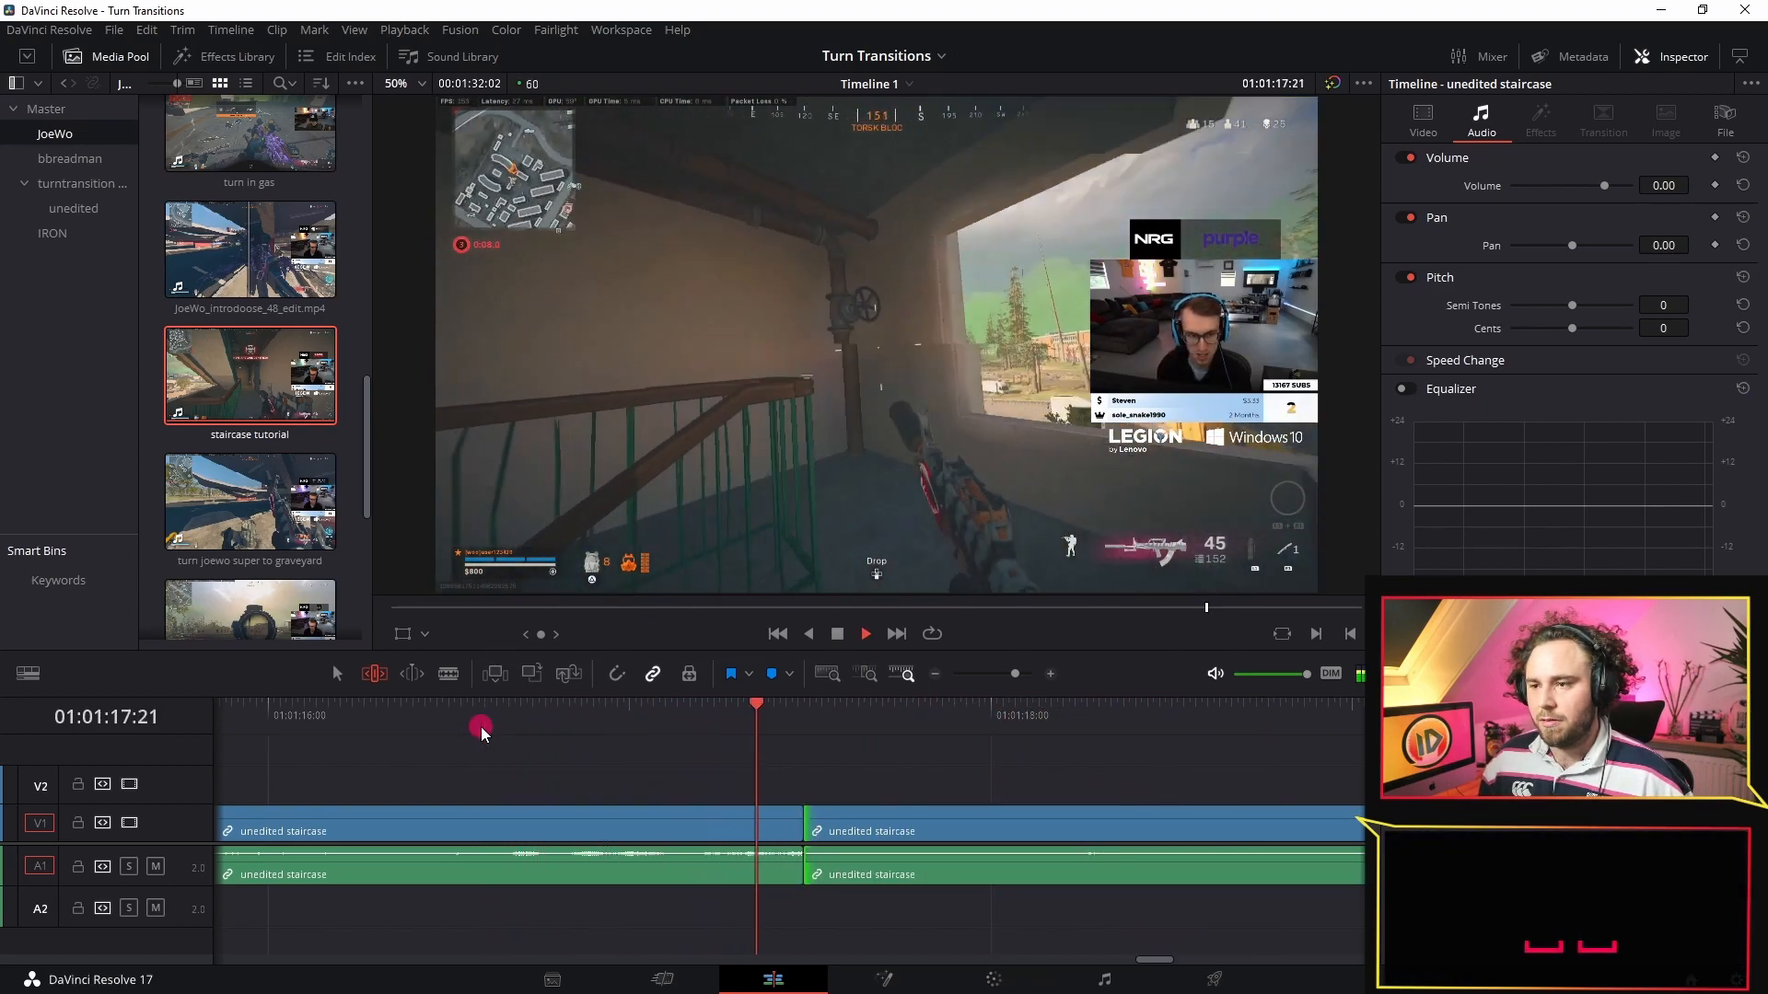
key(space)
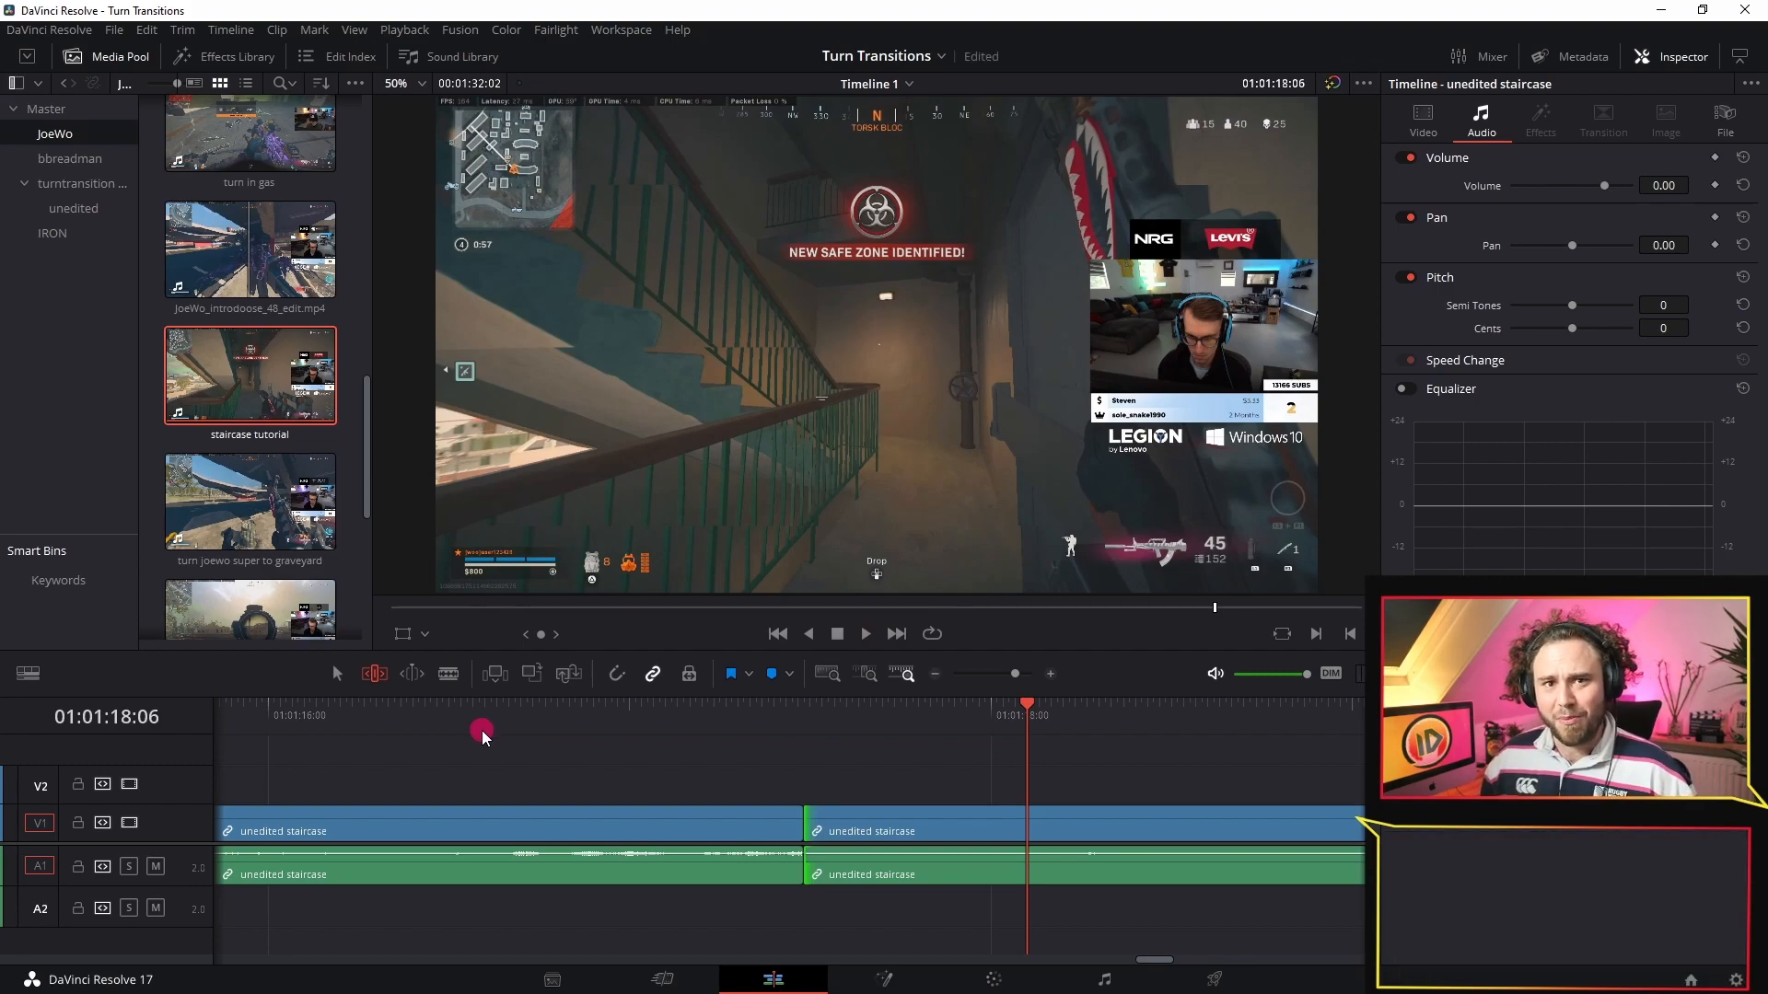
click(482, 729)
key(space)
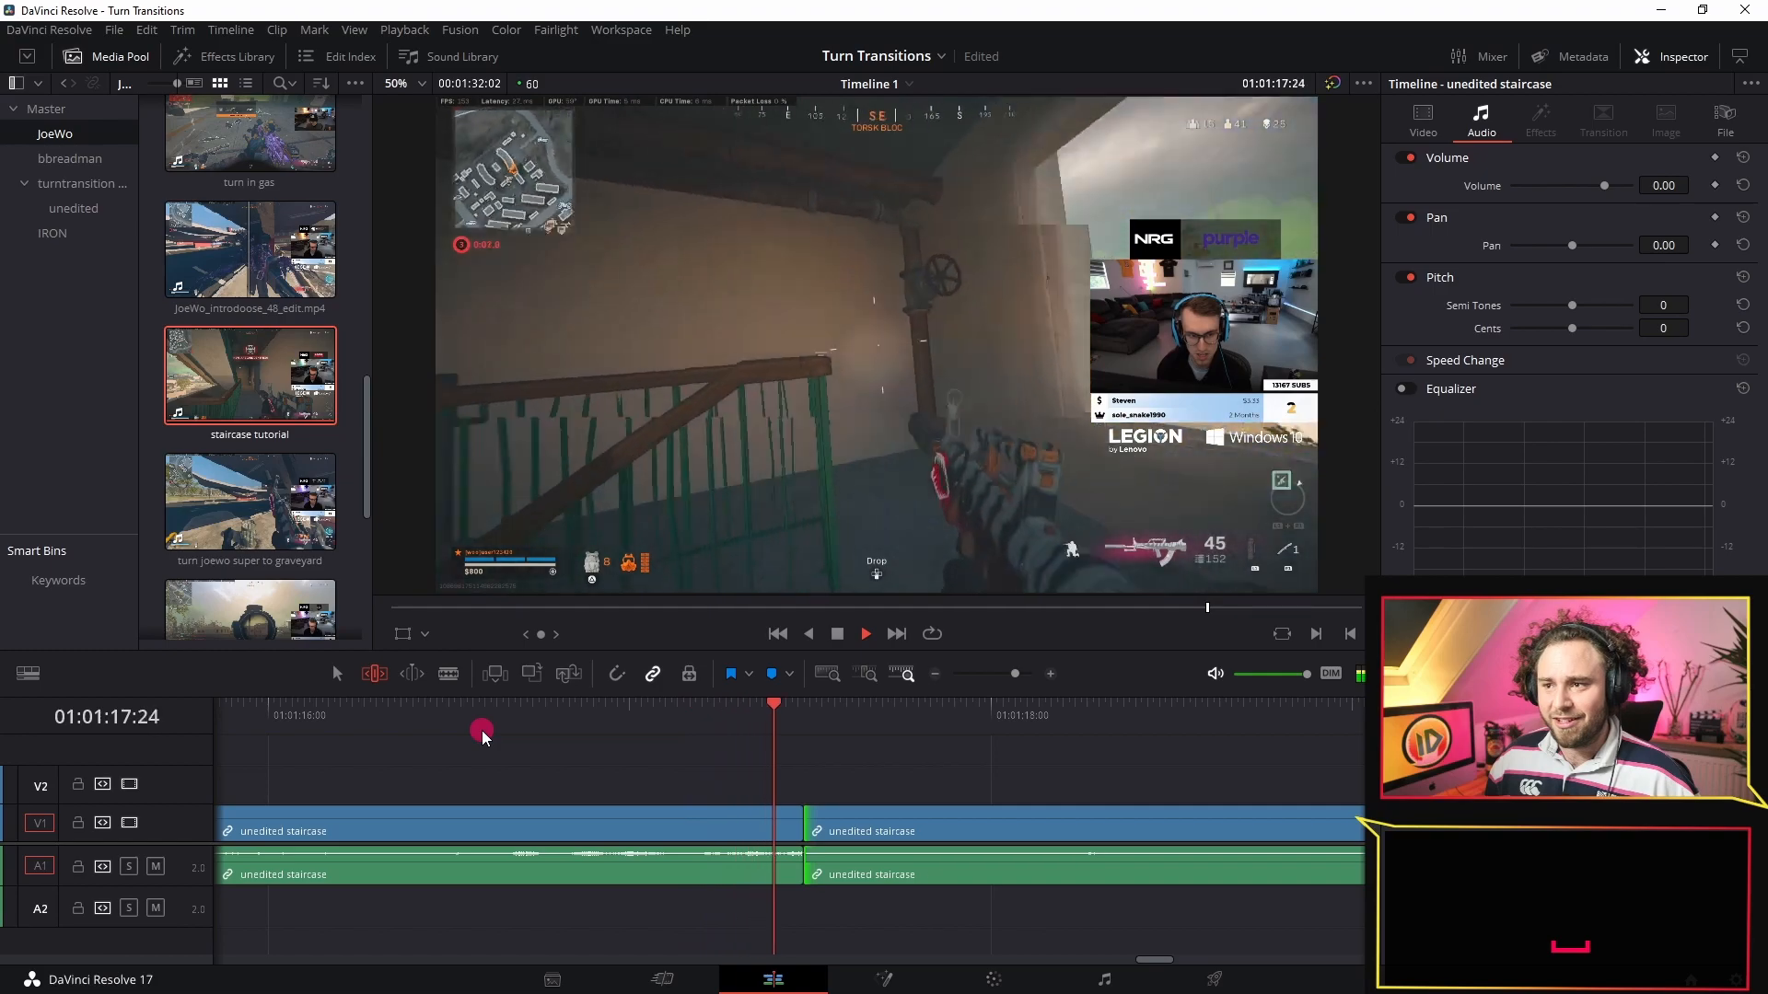
key(space)
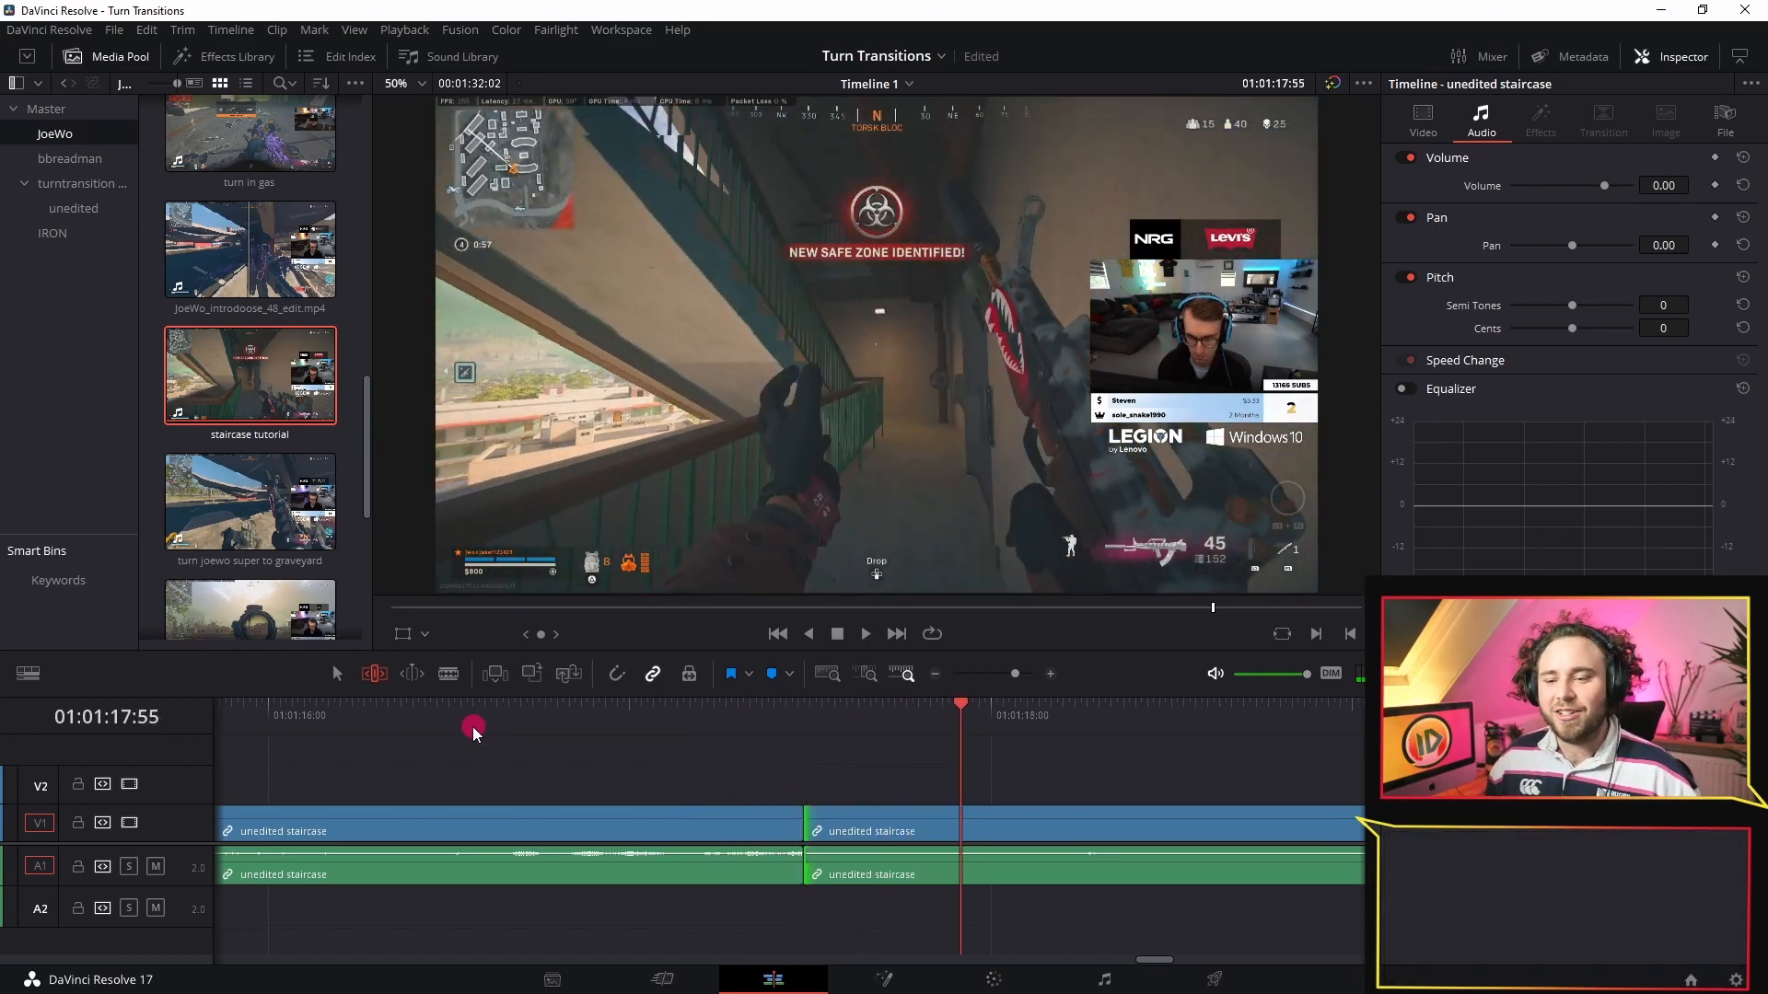
Step: Play across the staircase cut once more, turn timeline snapping back on and return to the Selection tool
click(478, 730)
key(space)
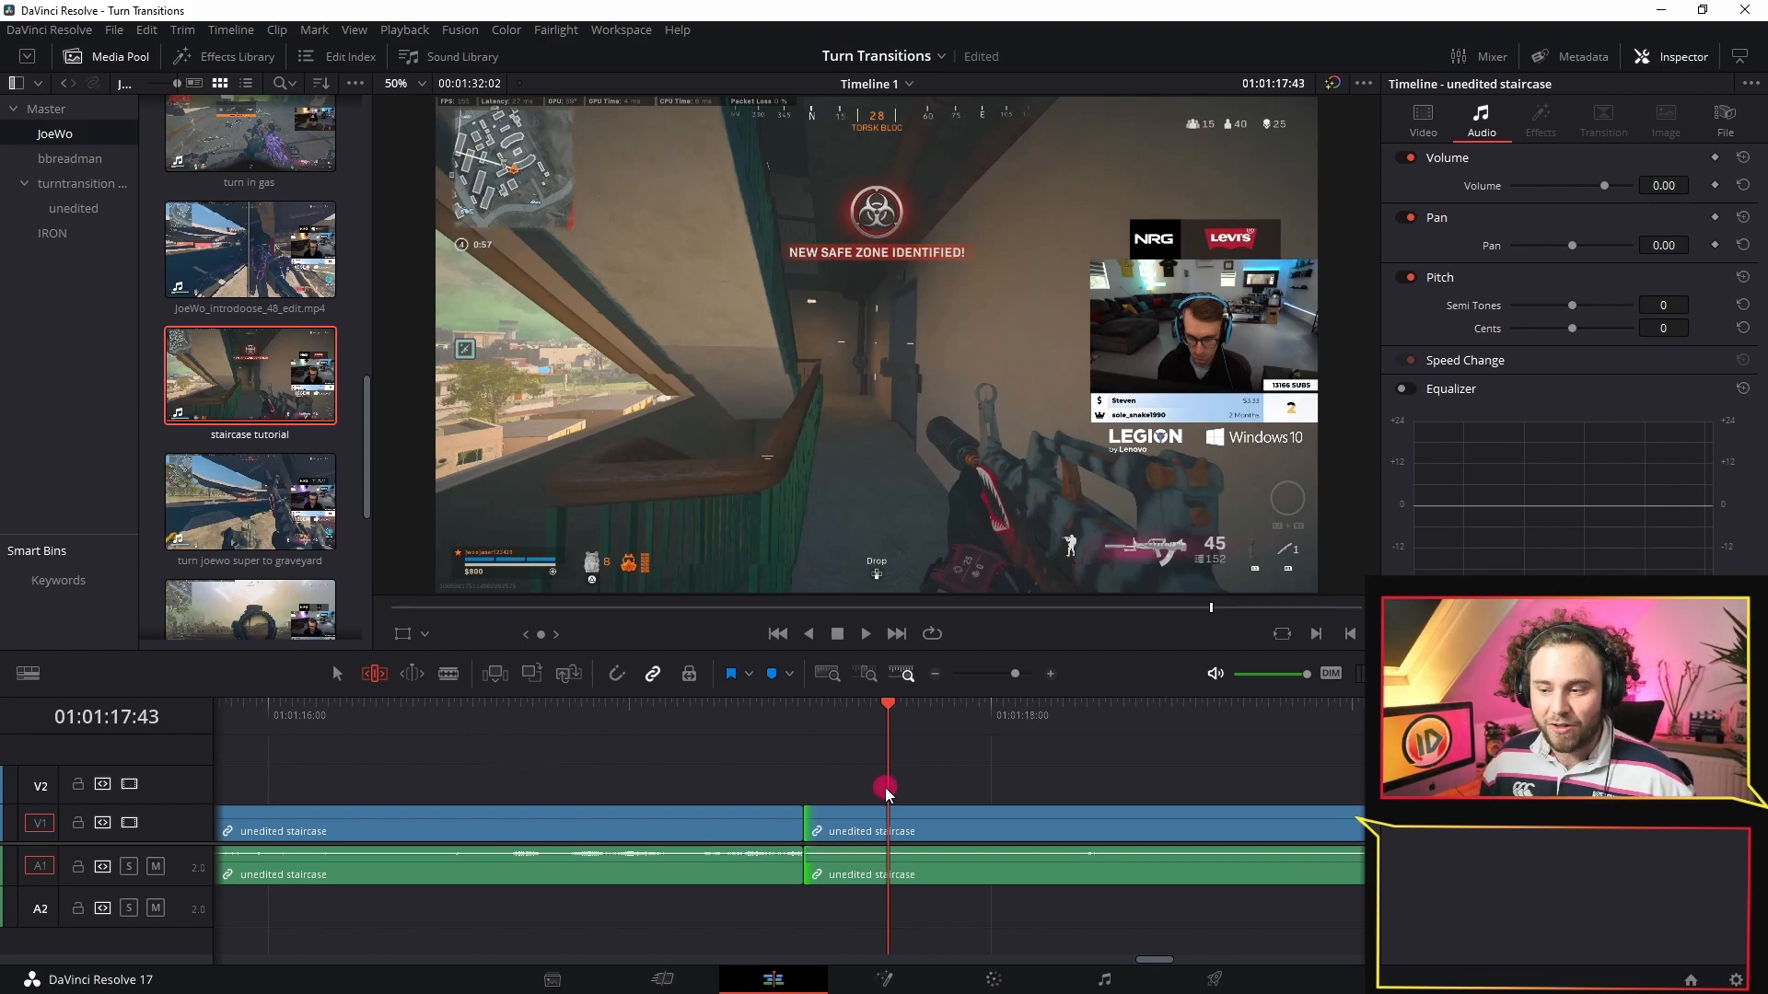
click(615, 673)
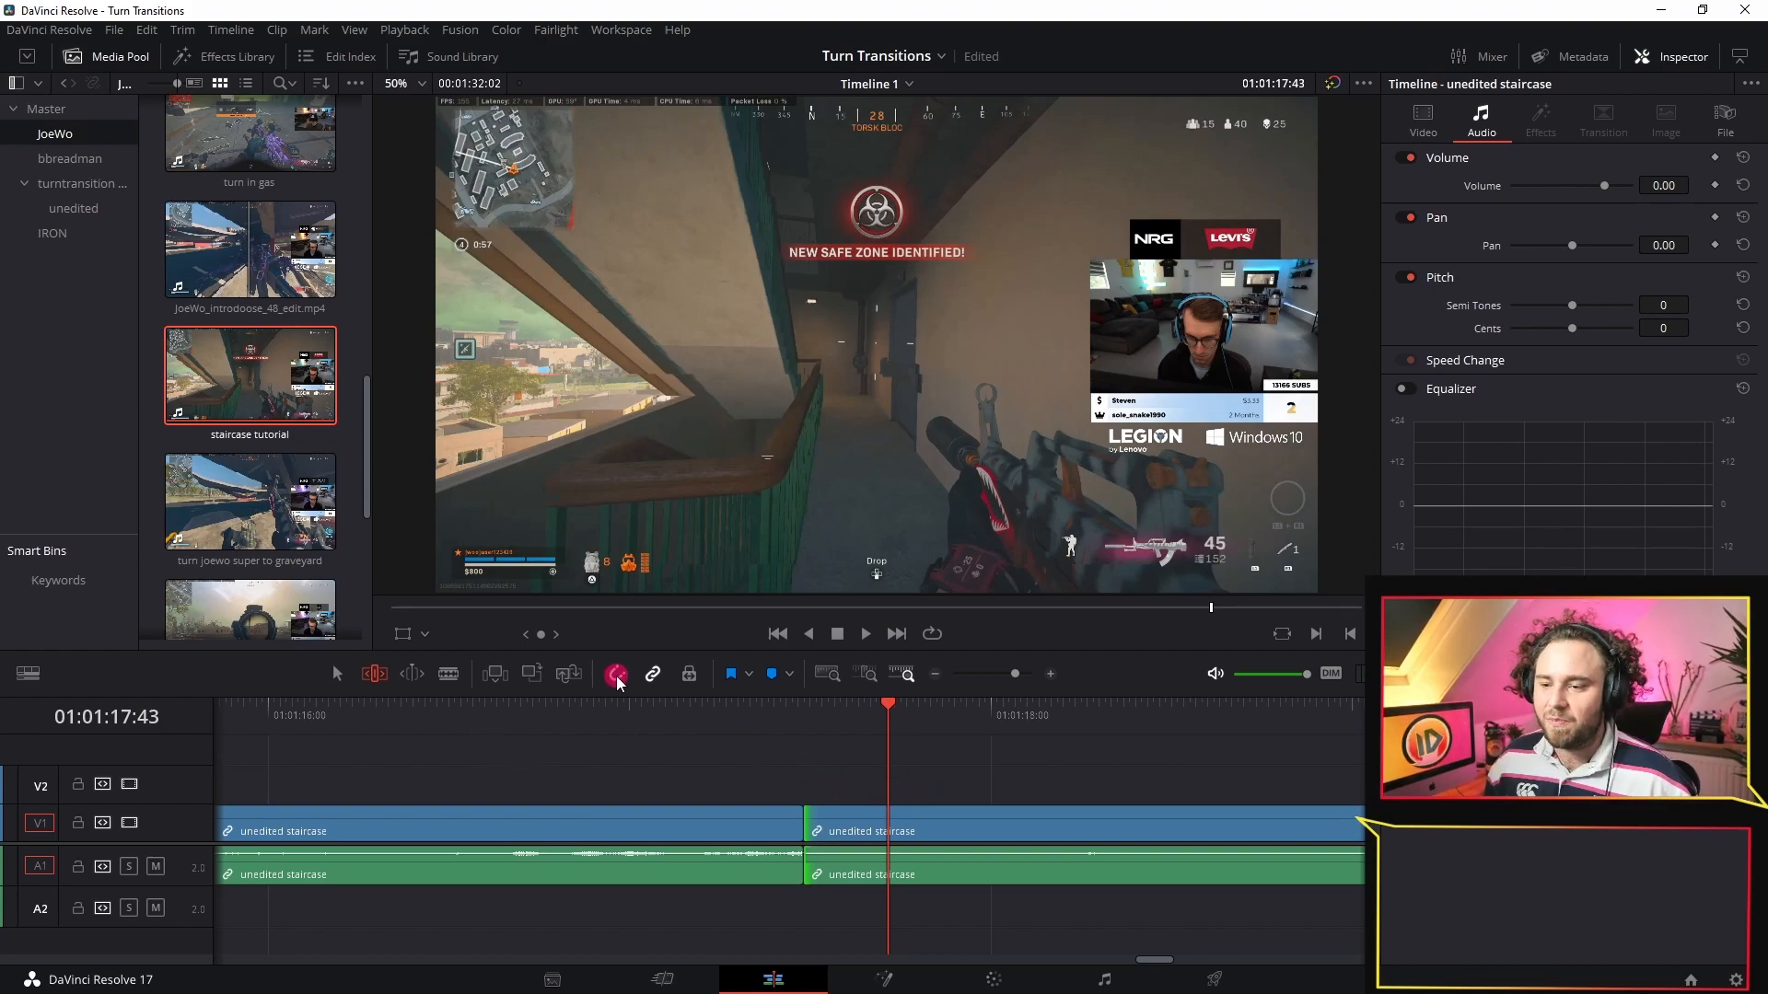
key(a)
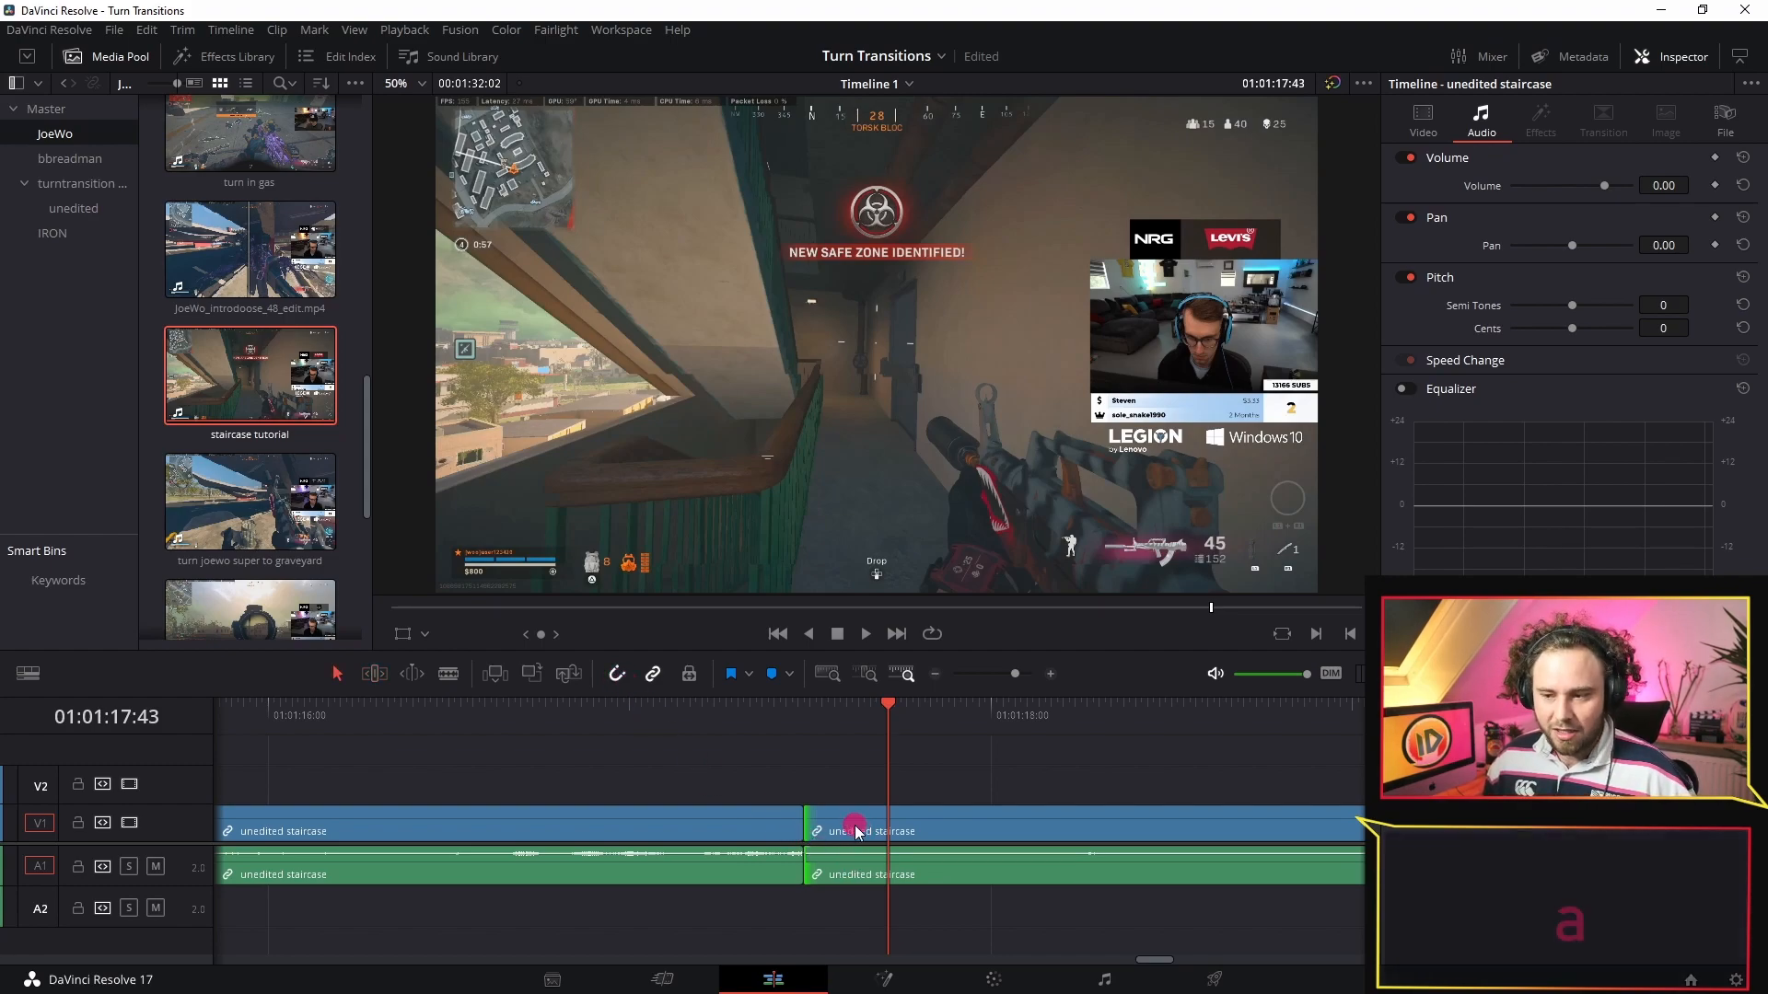
Step: Try to extend the first staircase segment's audio past the cut while both segments share audio track A1, and undo that trim
drag(918, 829, 916, 794)
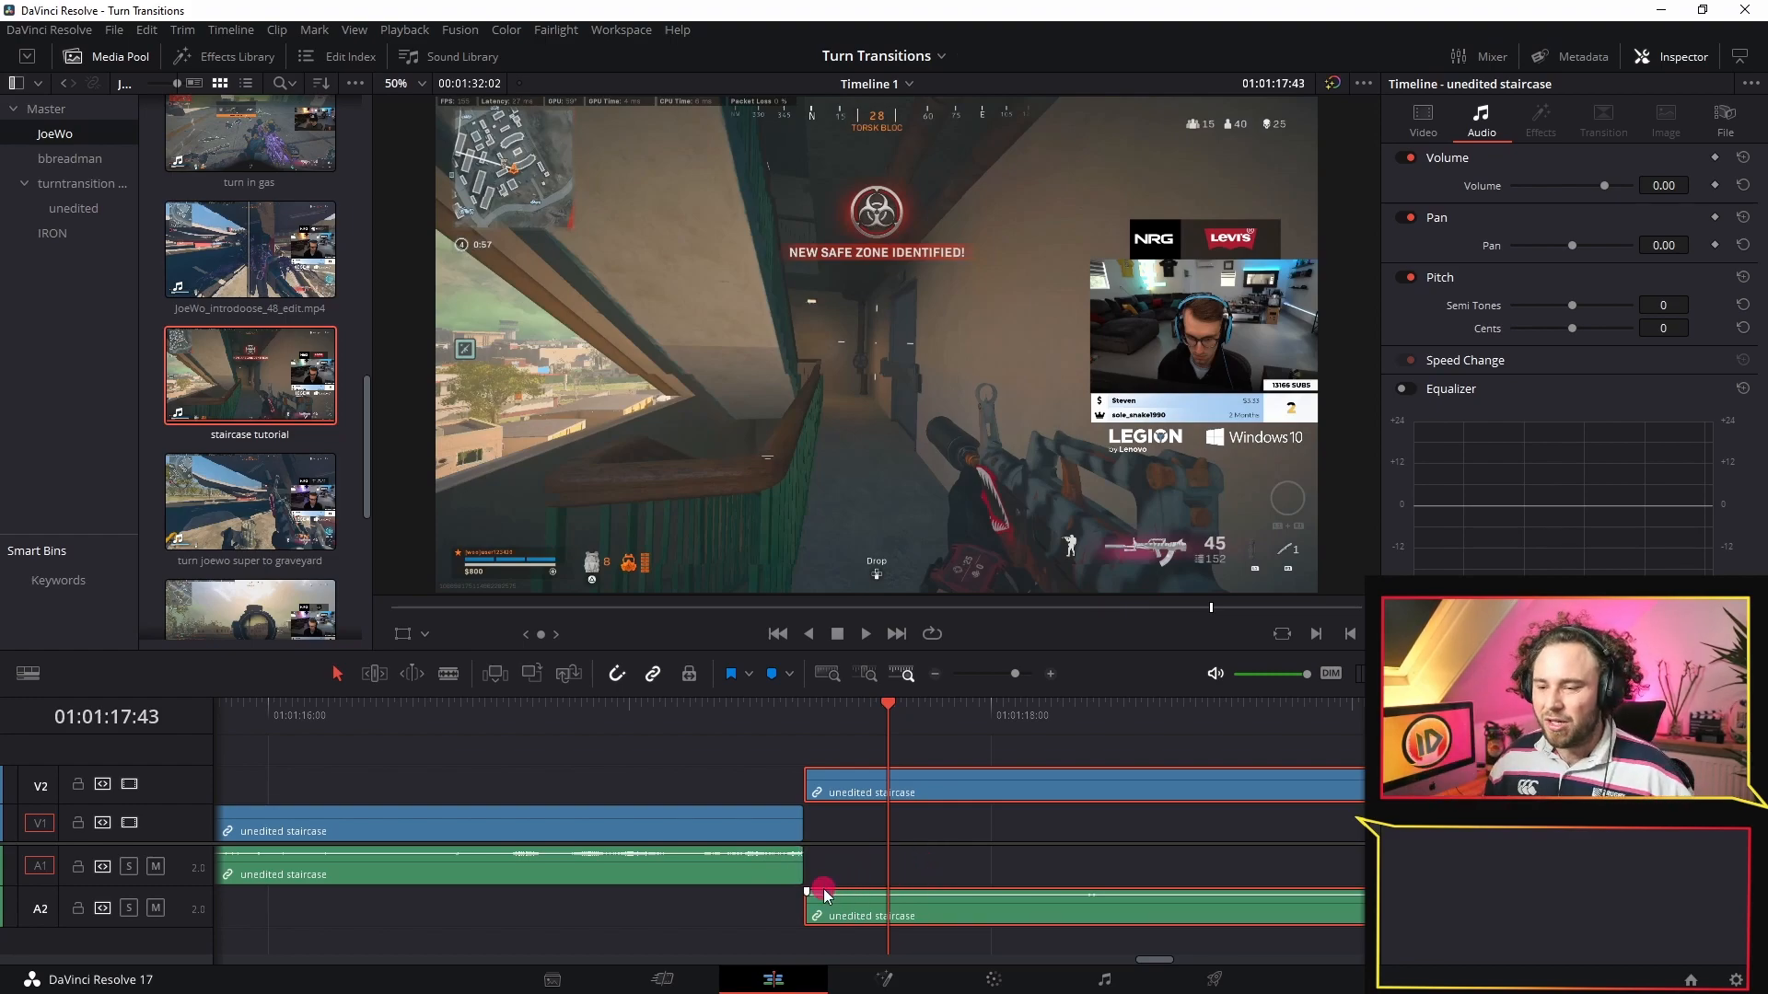
drag(854, 796, 859, 812)
click(782, 859)
click(733, 871)
drag(799, 866, 1119, 871)
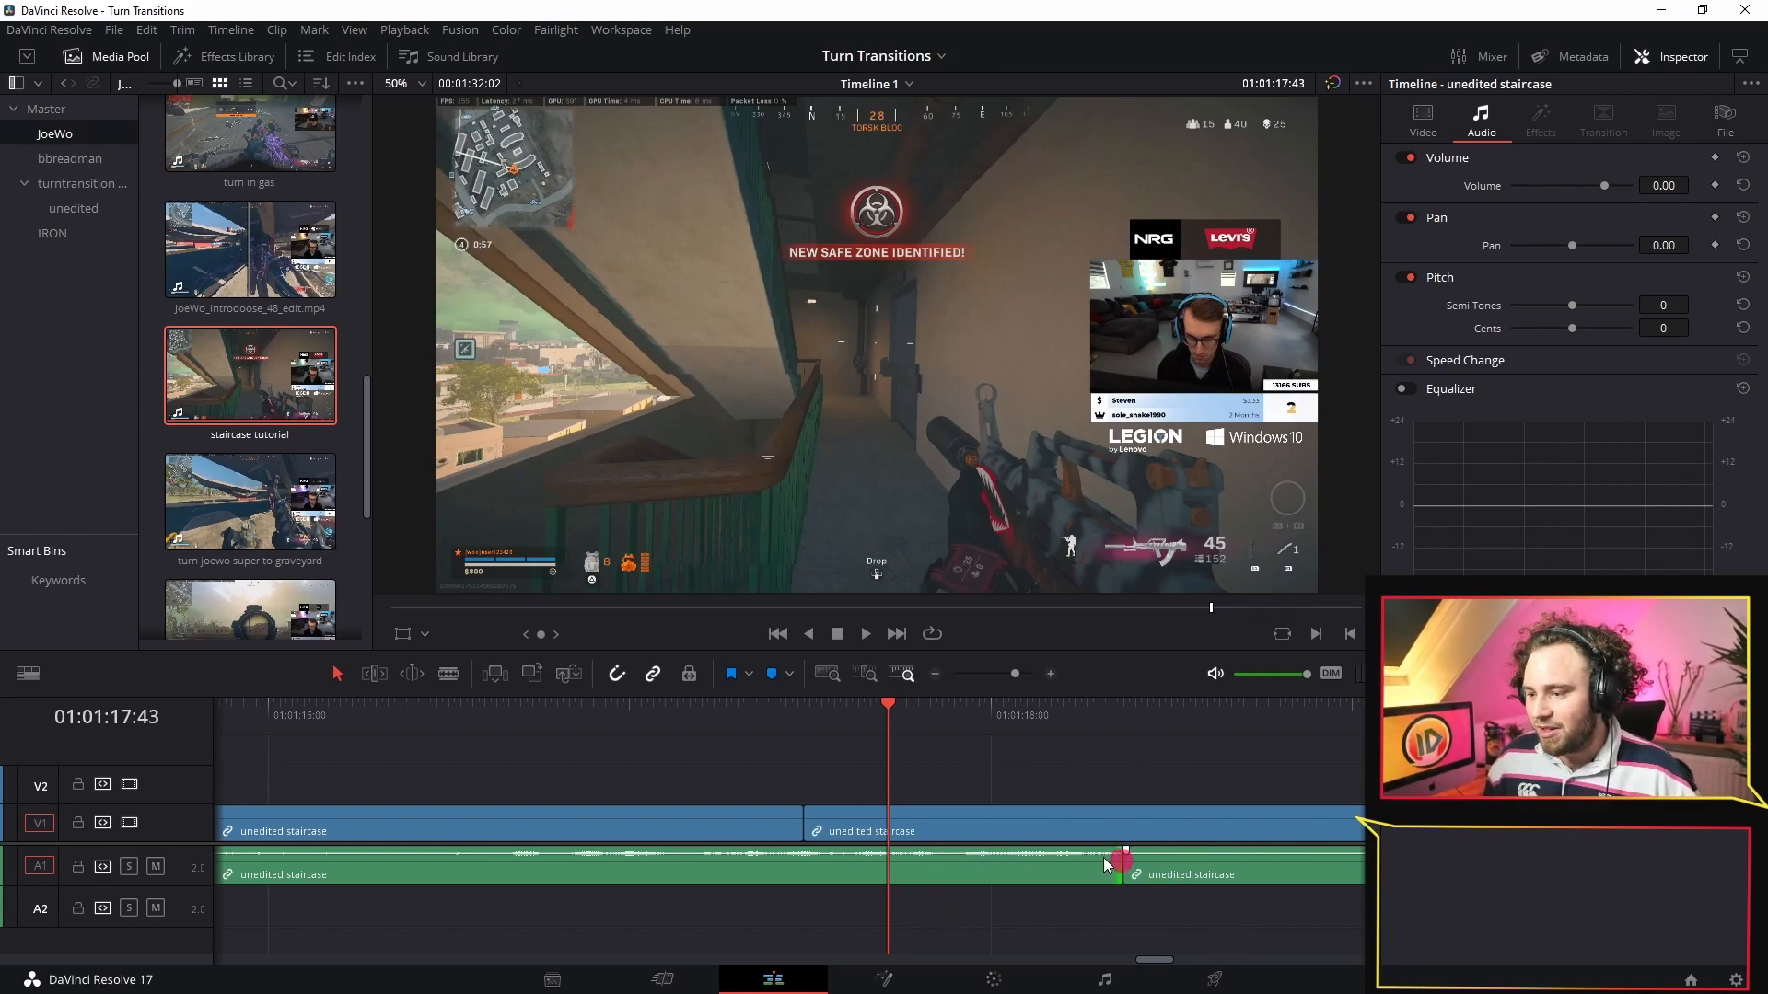
key(ctrl+z)
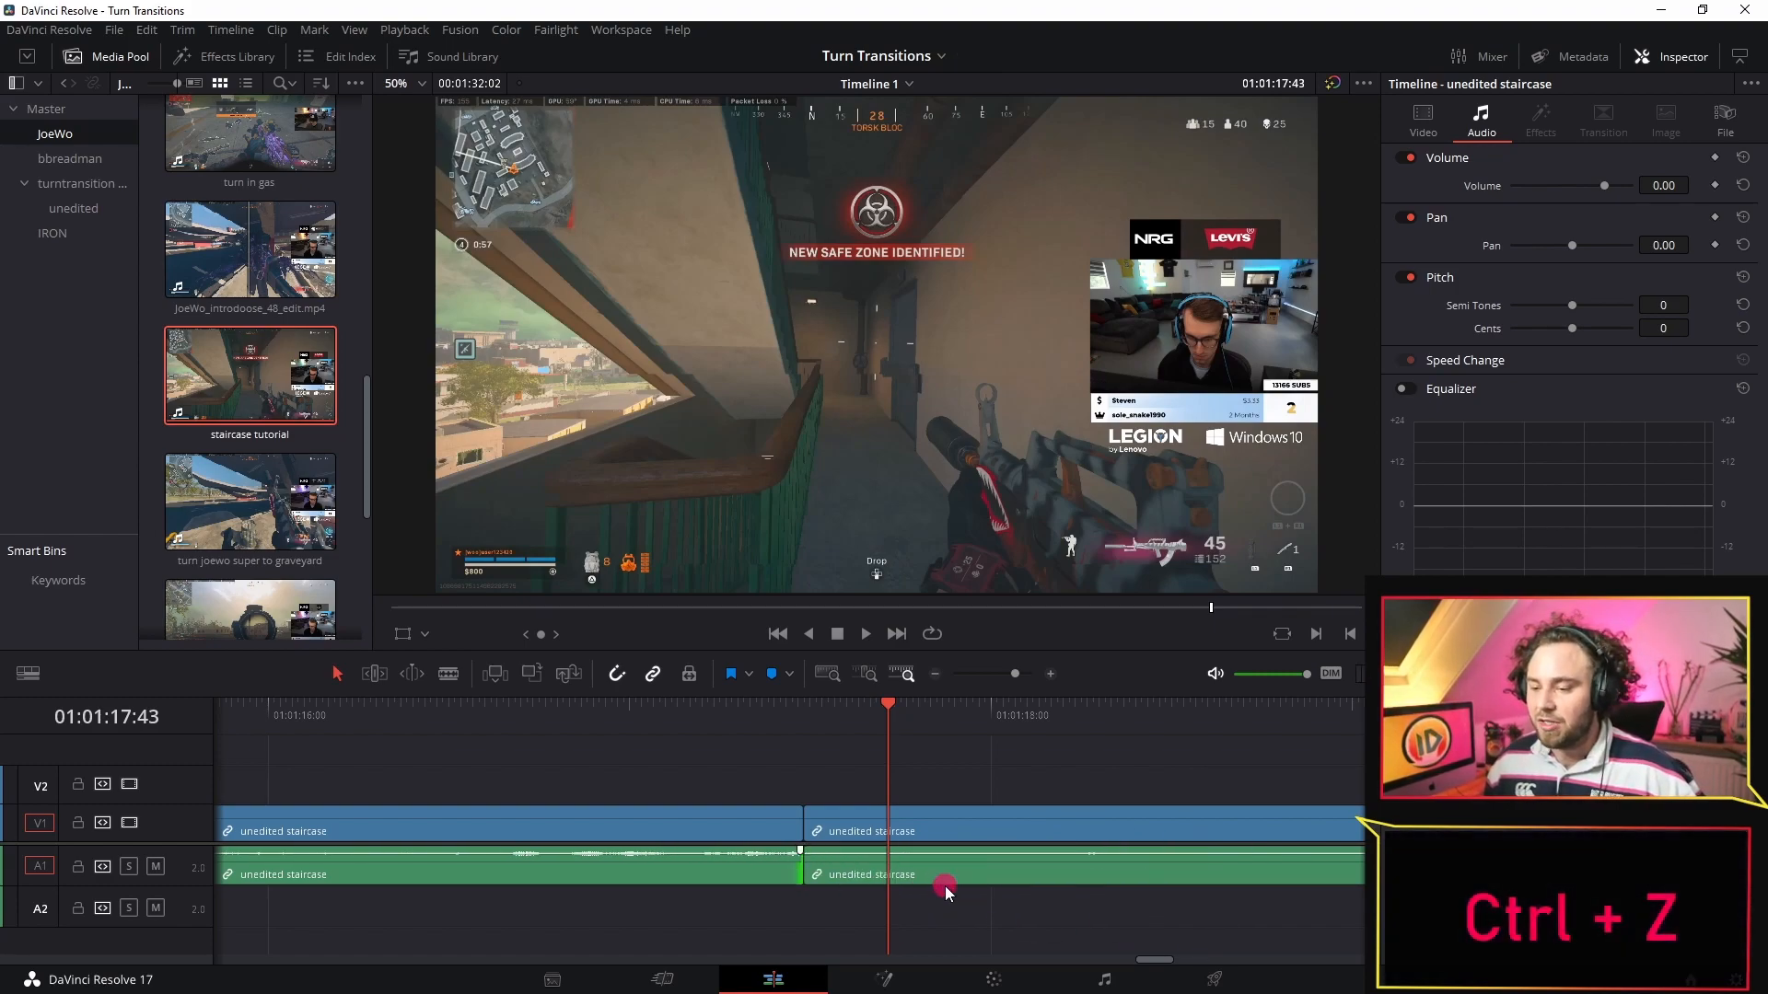
Step: Move the second staircase segment up to V2 and A2, extend the first segment's audio past the cut on A1 and play the overlap
click(942, 832)
drag(938, 831, 941, 806)
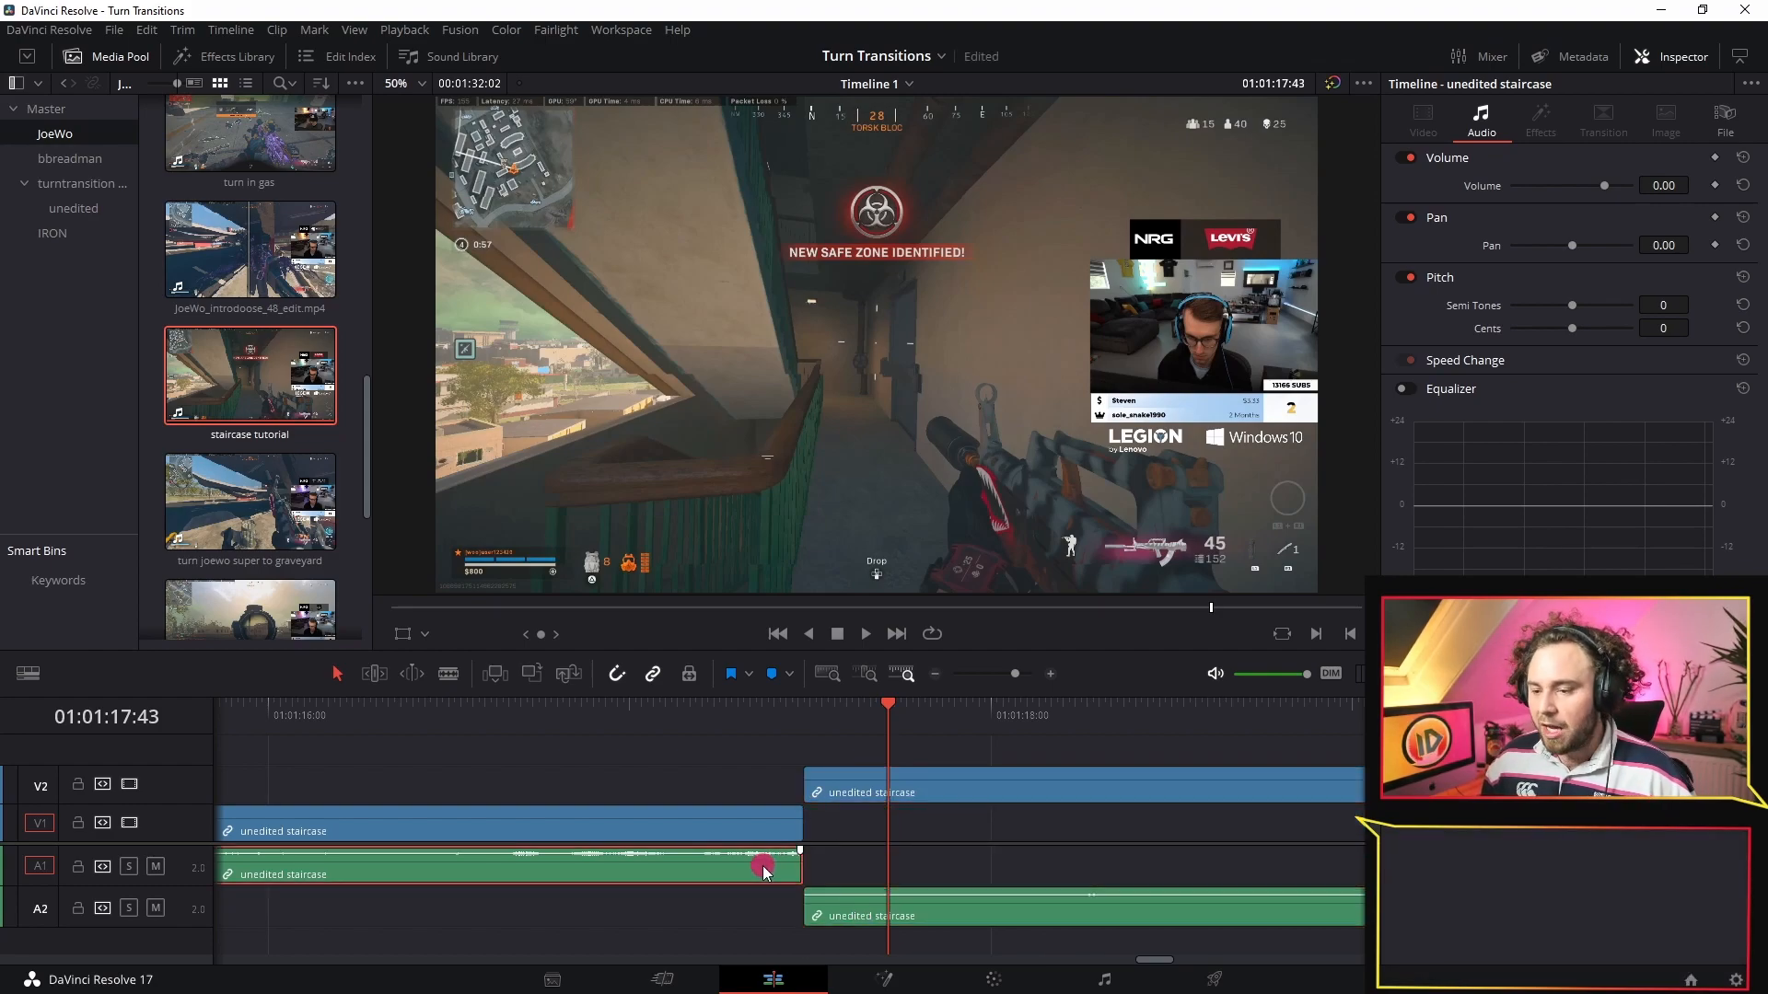
drag(801, 870, 1148, 870)
drag(827, 737, 803, 715)
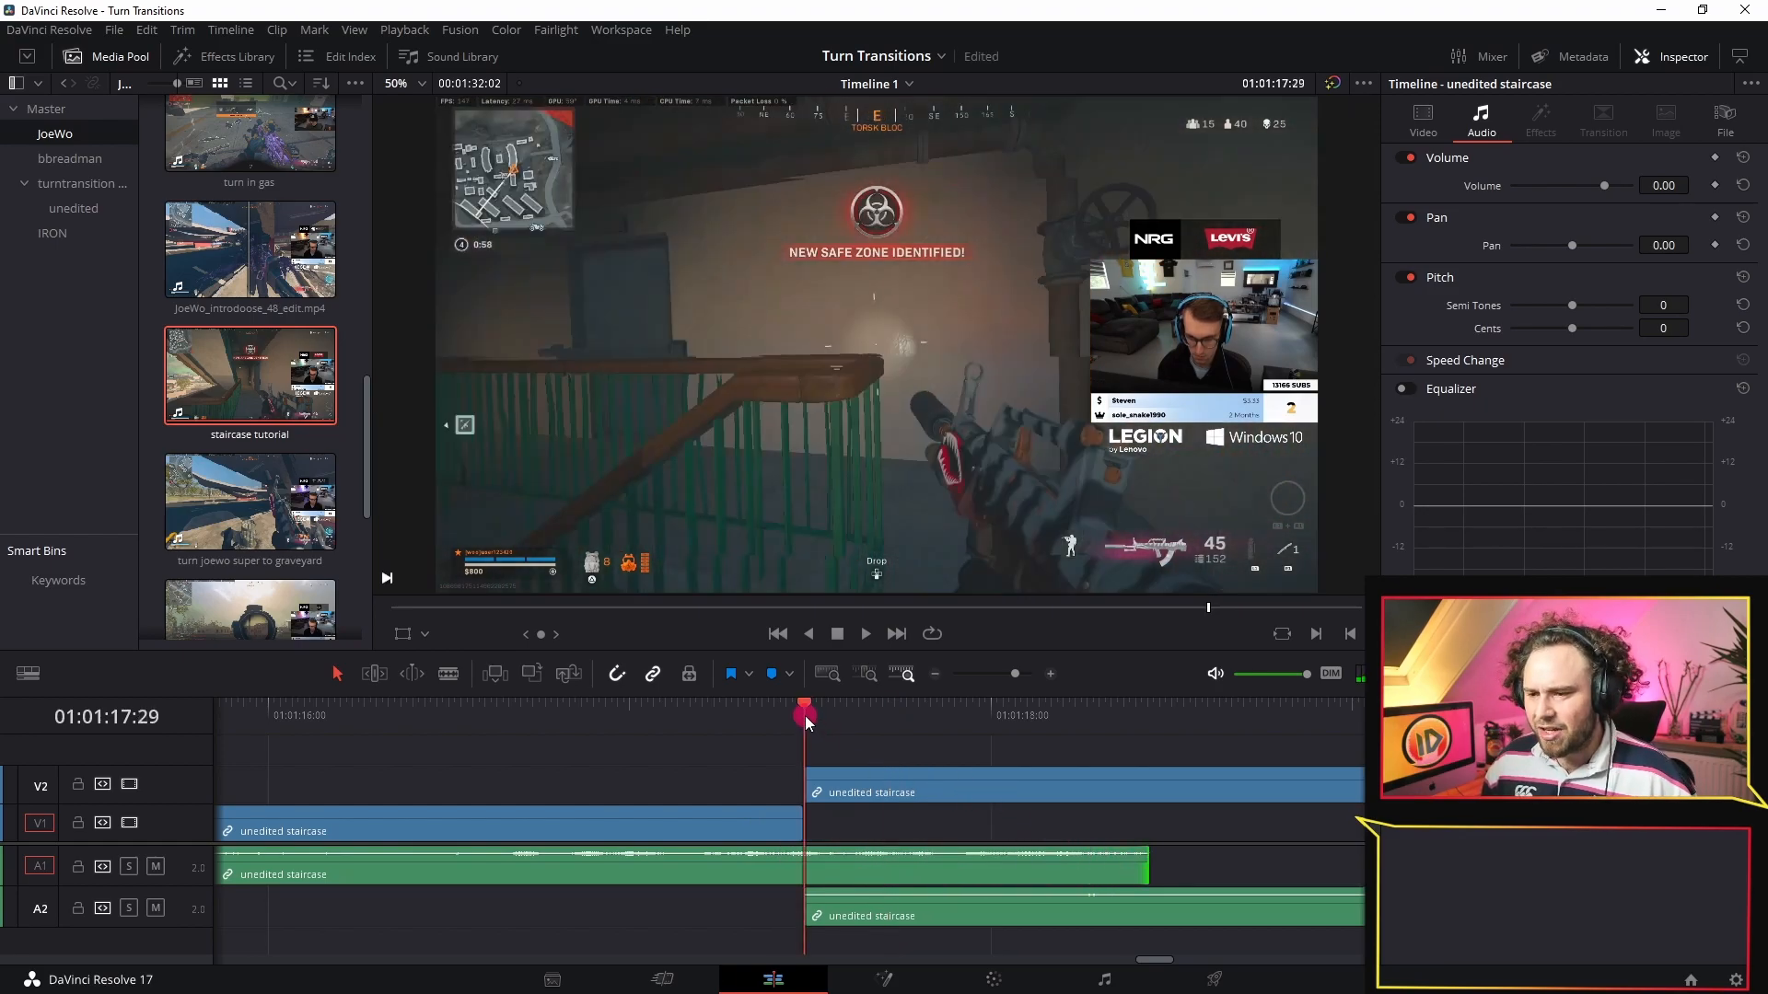
key(space)
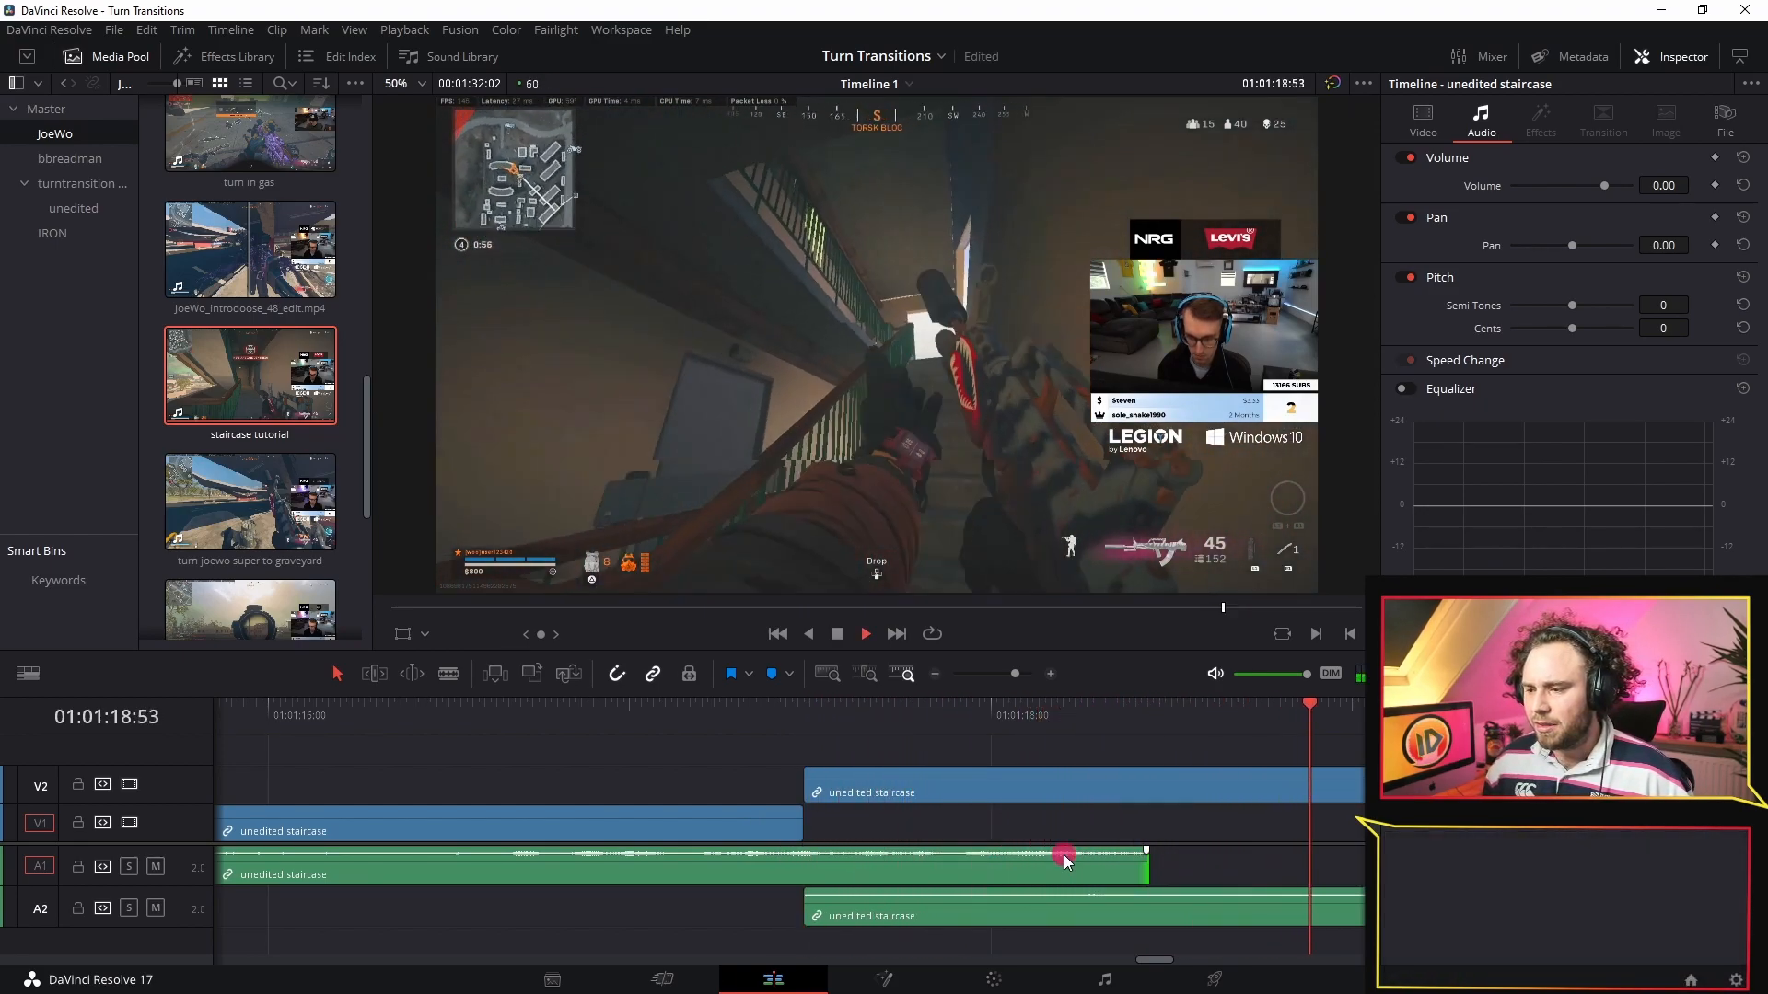
key(space)
Step: Set the first staircase segment's audio to end shortly after 01:01:20:00 with a fade-out, and play the transition
scroll(732, 836, down, 2)
drag(645, 866, 1073, 866)
click(698, 715)
key(space)
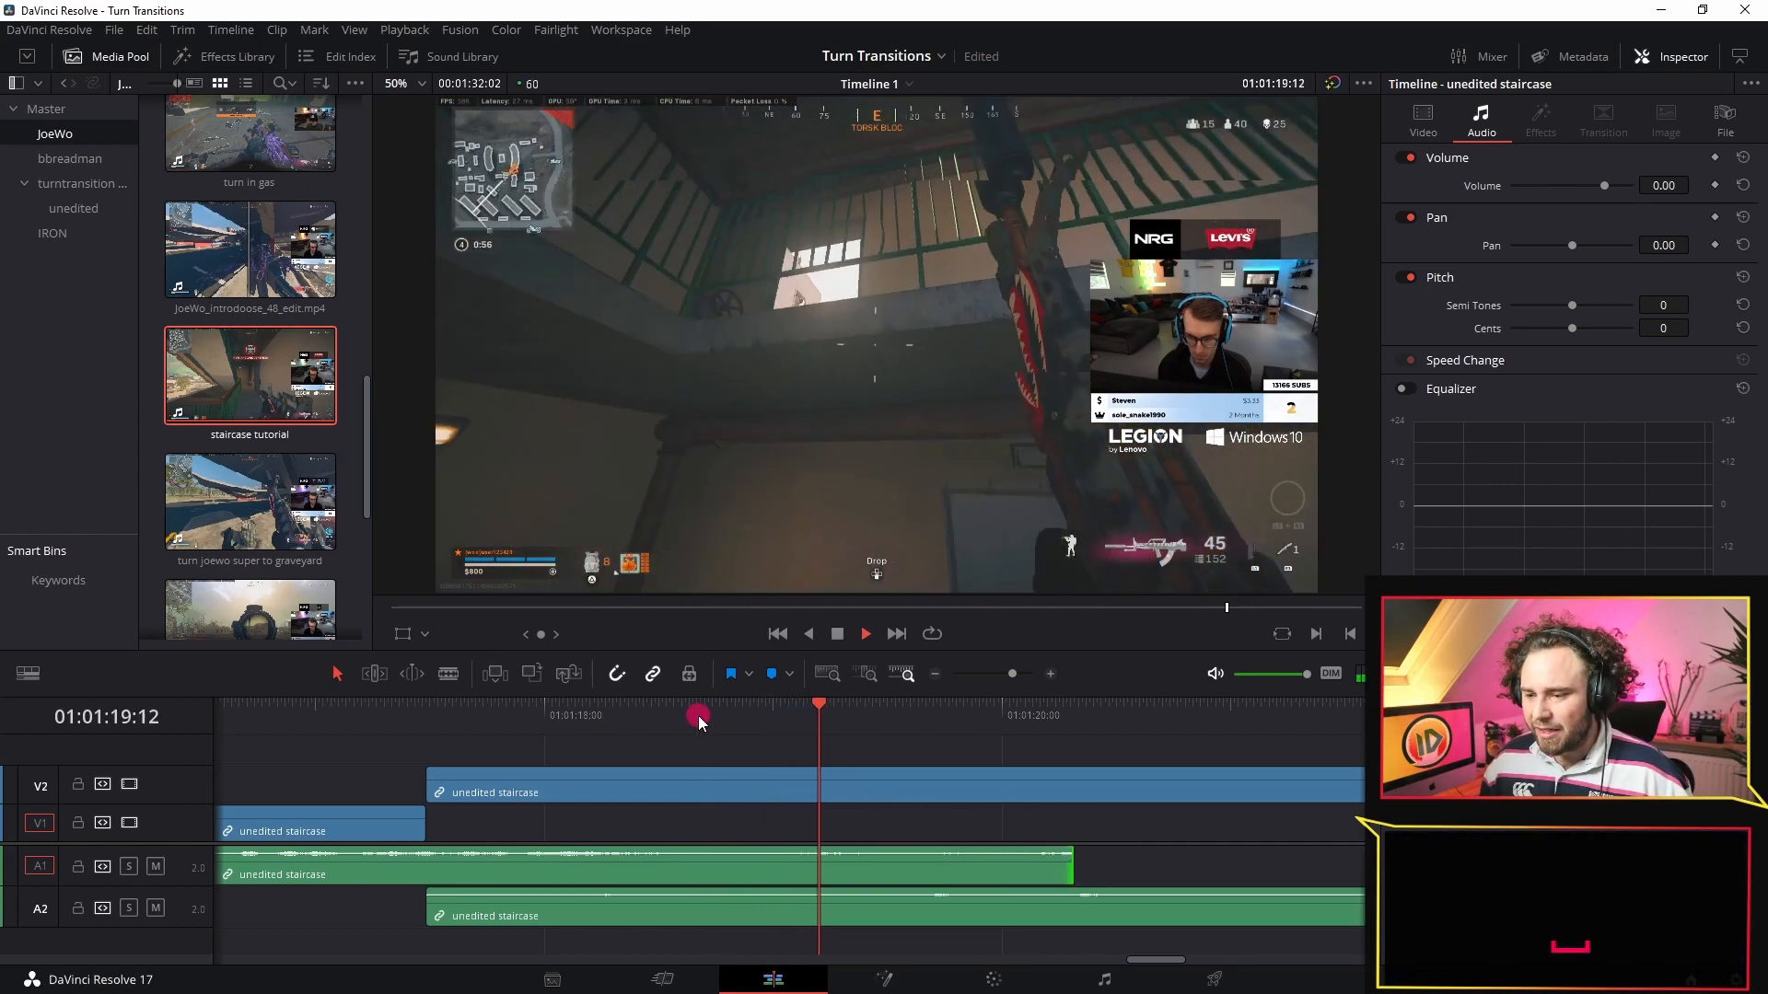
key(space)
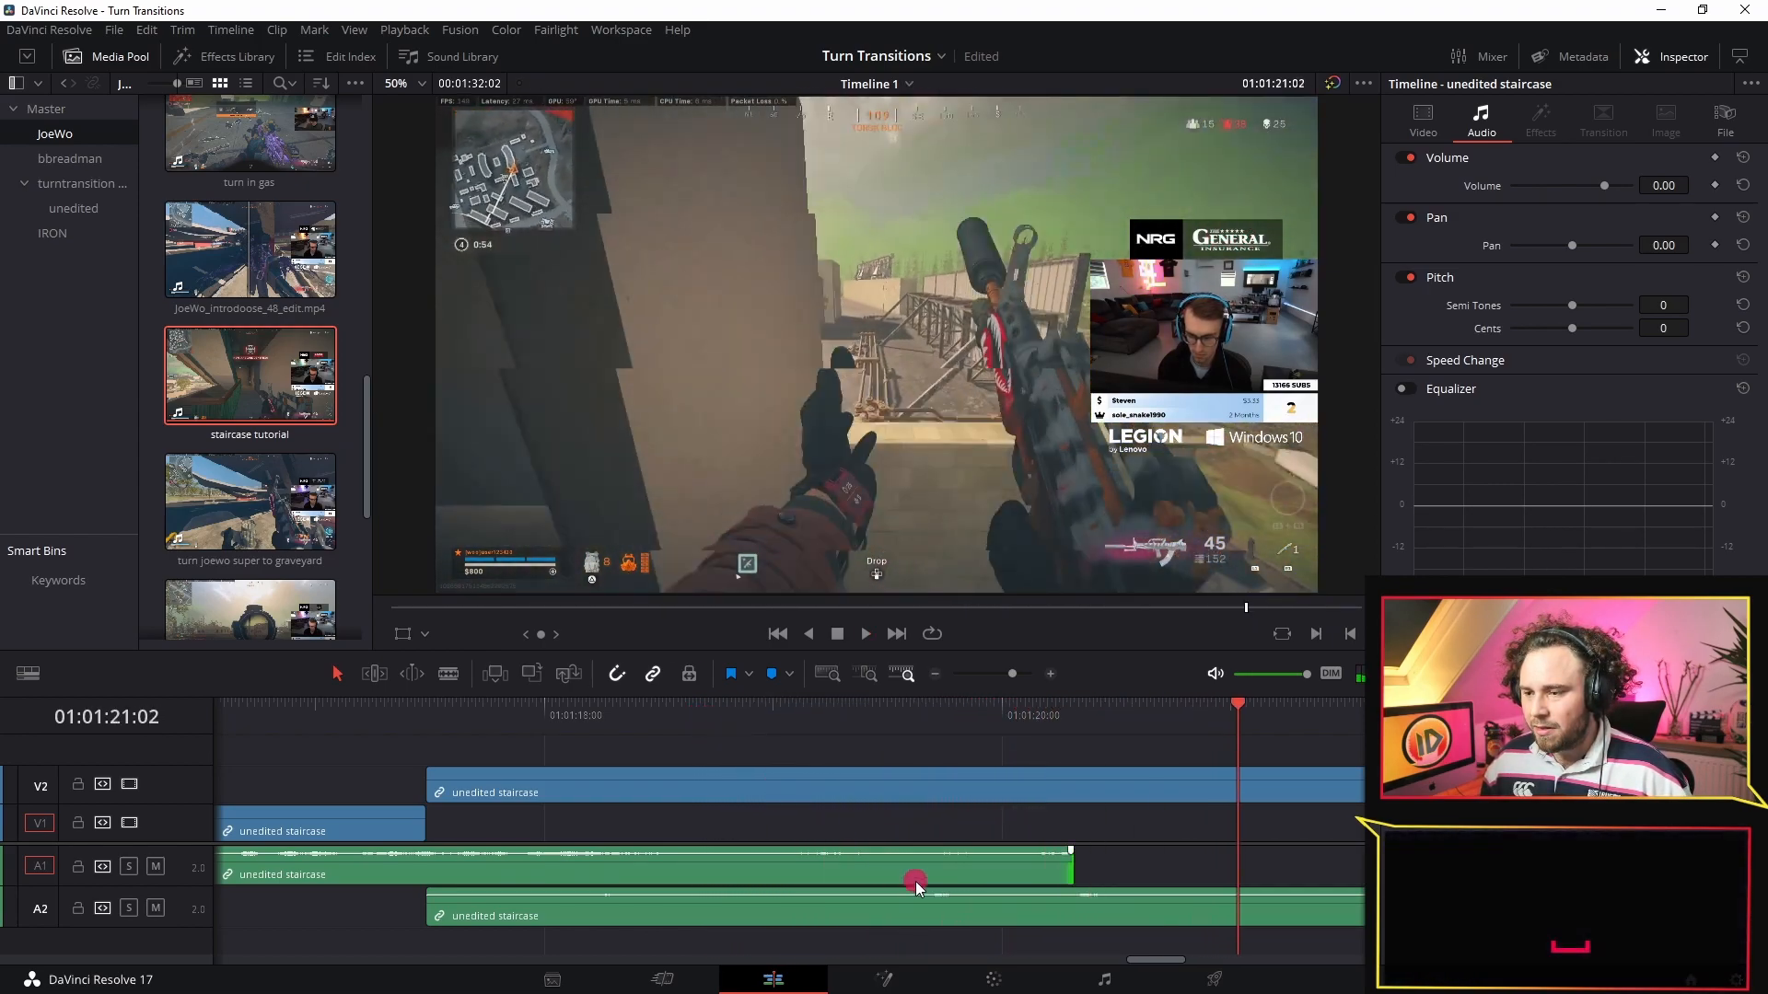
drag(1064, 872, 882, 843)
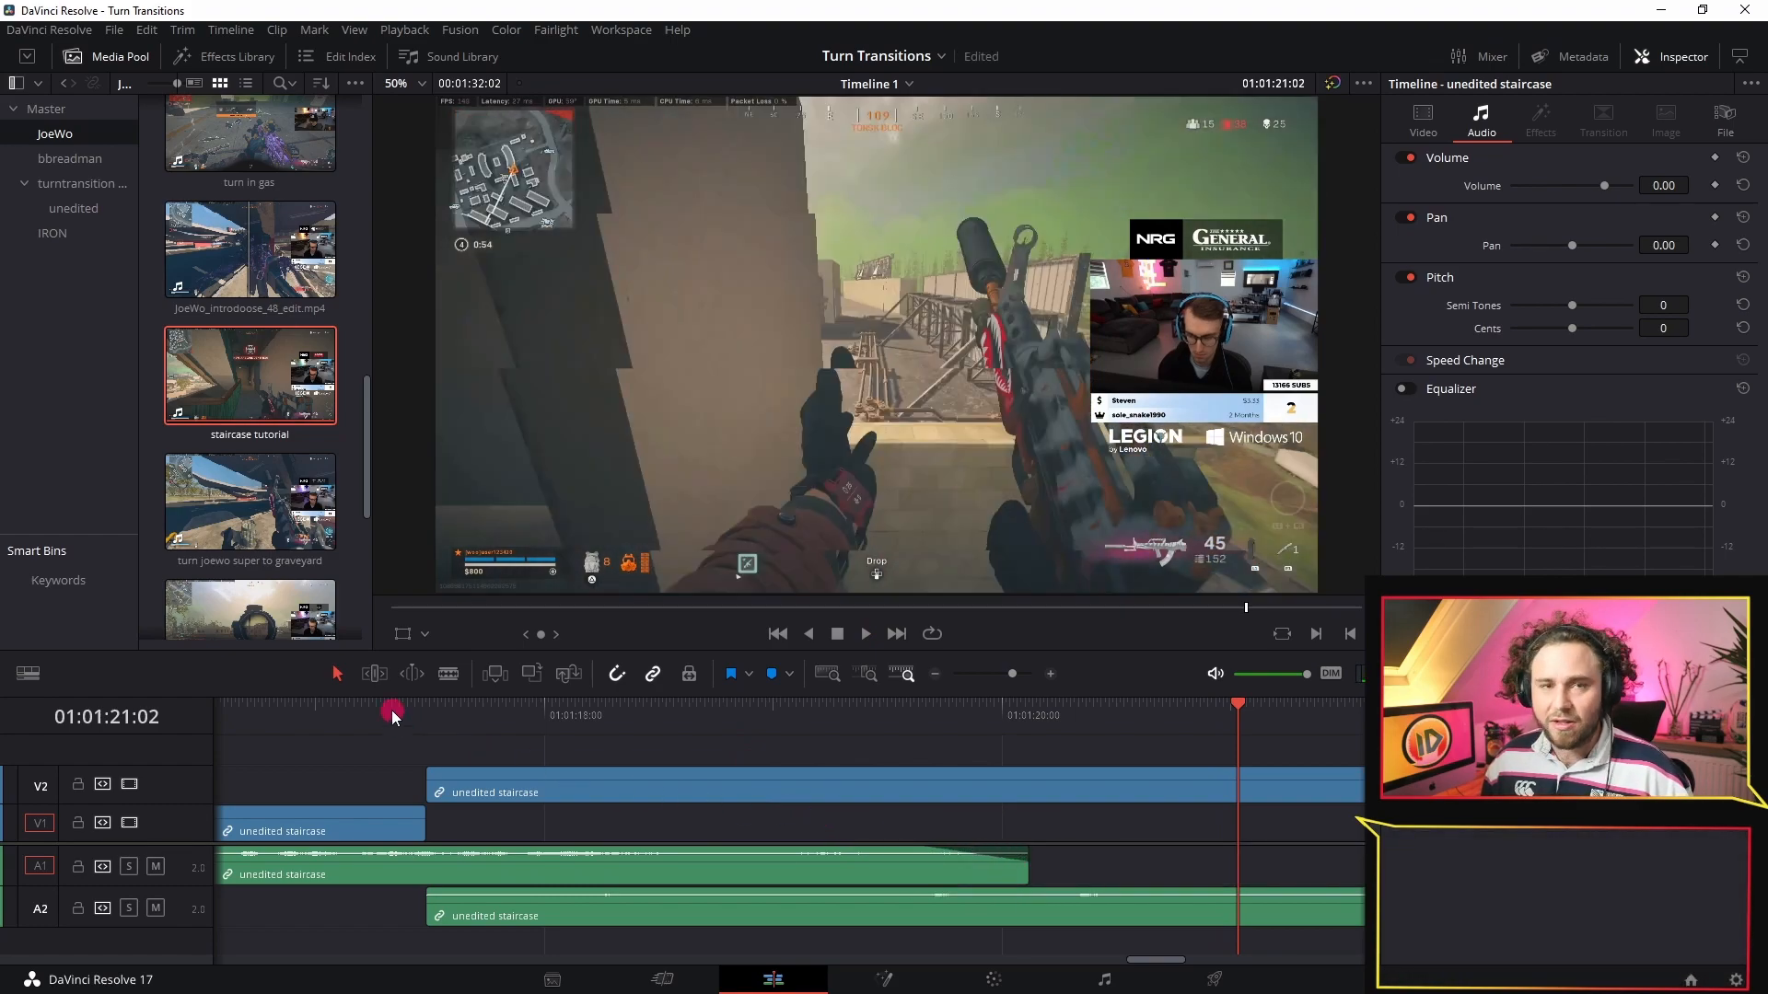
click(305, 721)
key(space)
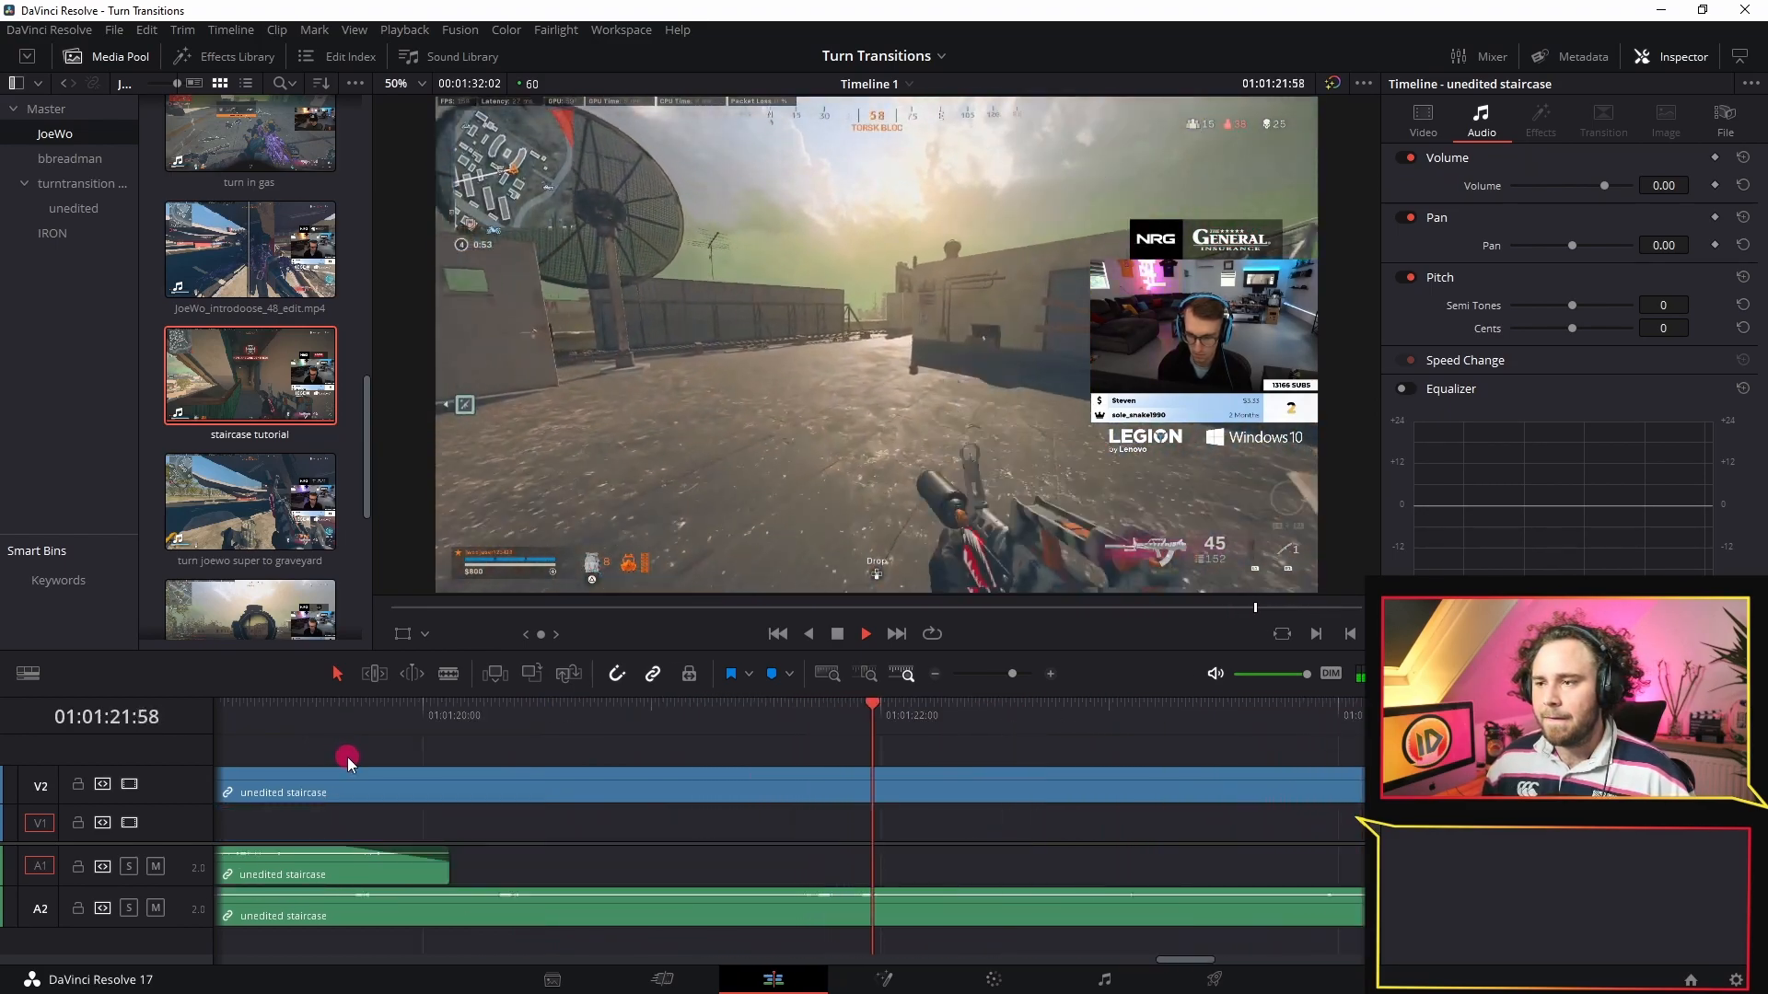
Step: Select only the second staircase segment's audio on A2, extend its start to before the video cut and play the result
scroll(394, 803, down, 10)
scroll(659, 890, up, 1)
scroll(659, 889, up, 3)
click(522, 913)
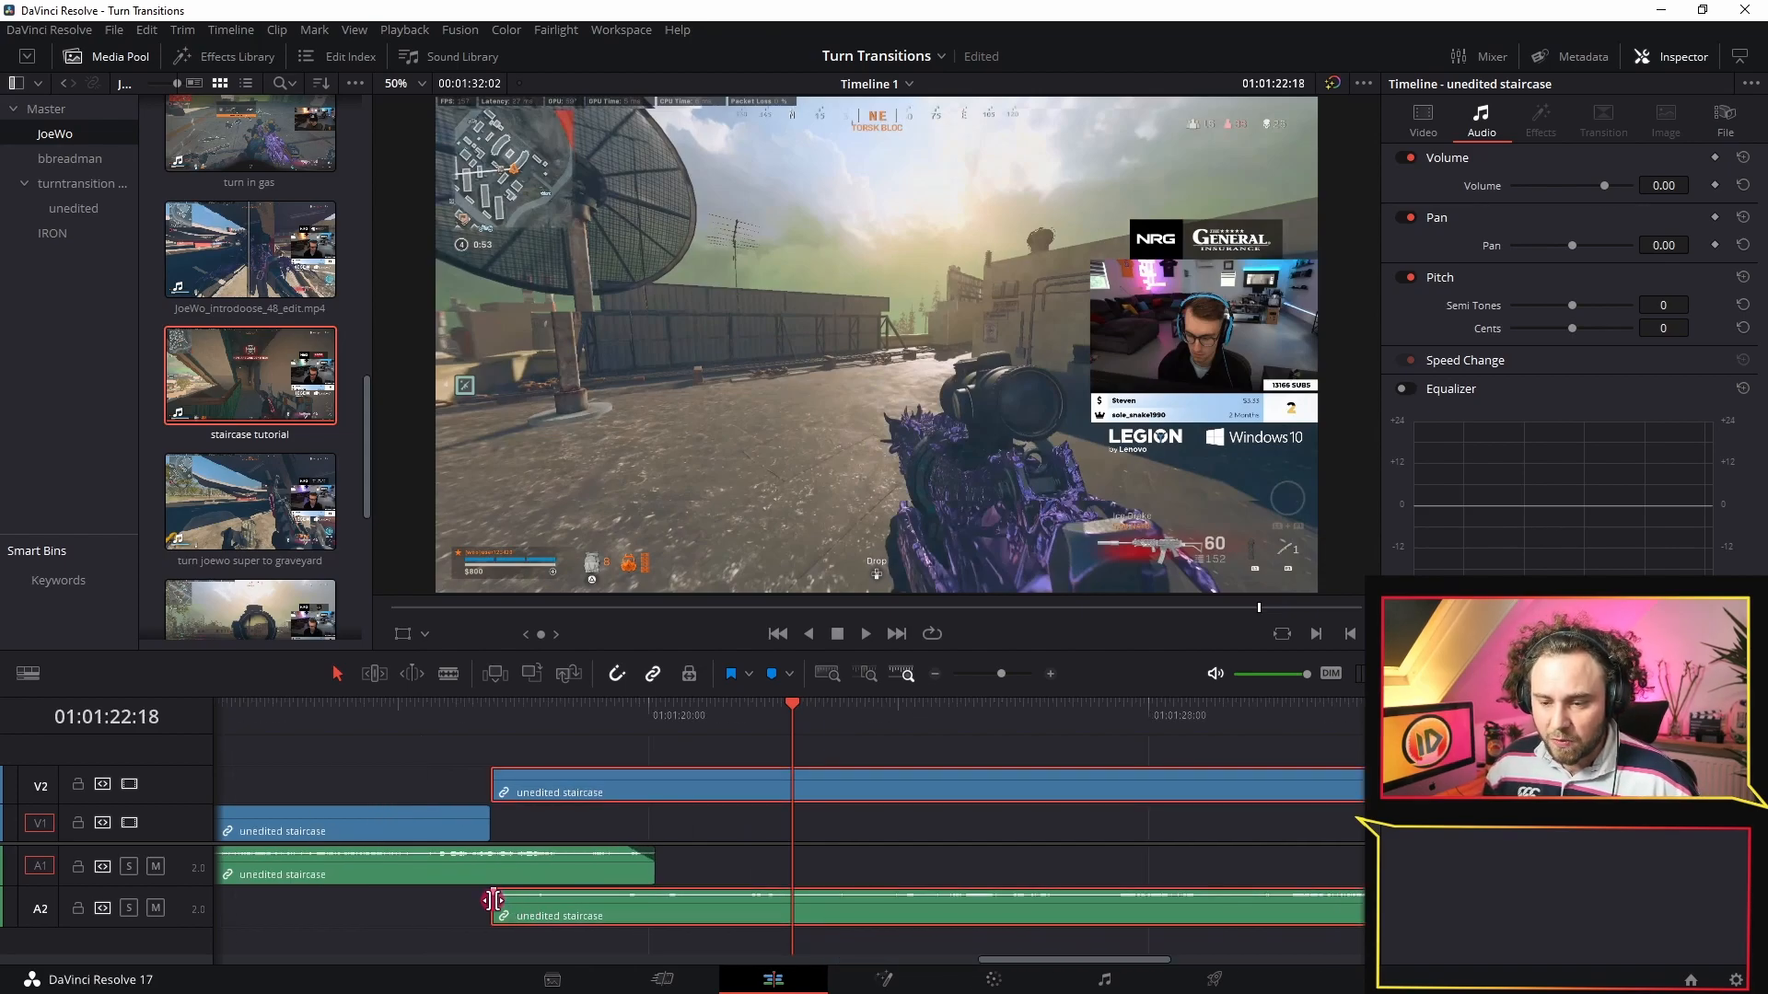
alt+click(525, 912)
drag(492, 908, 372, 913)
click(348, 710)
key(space)
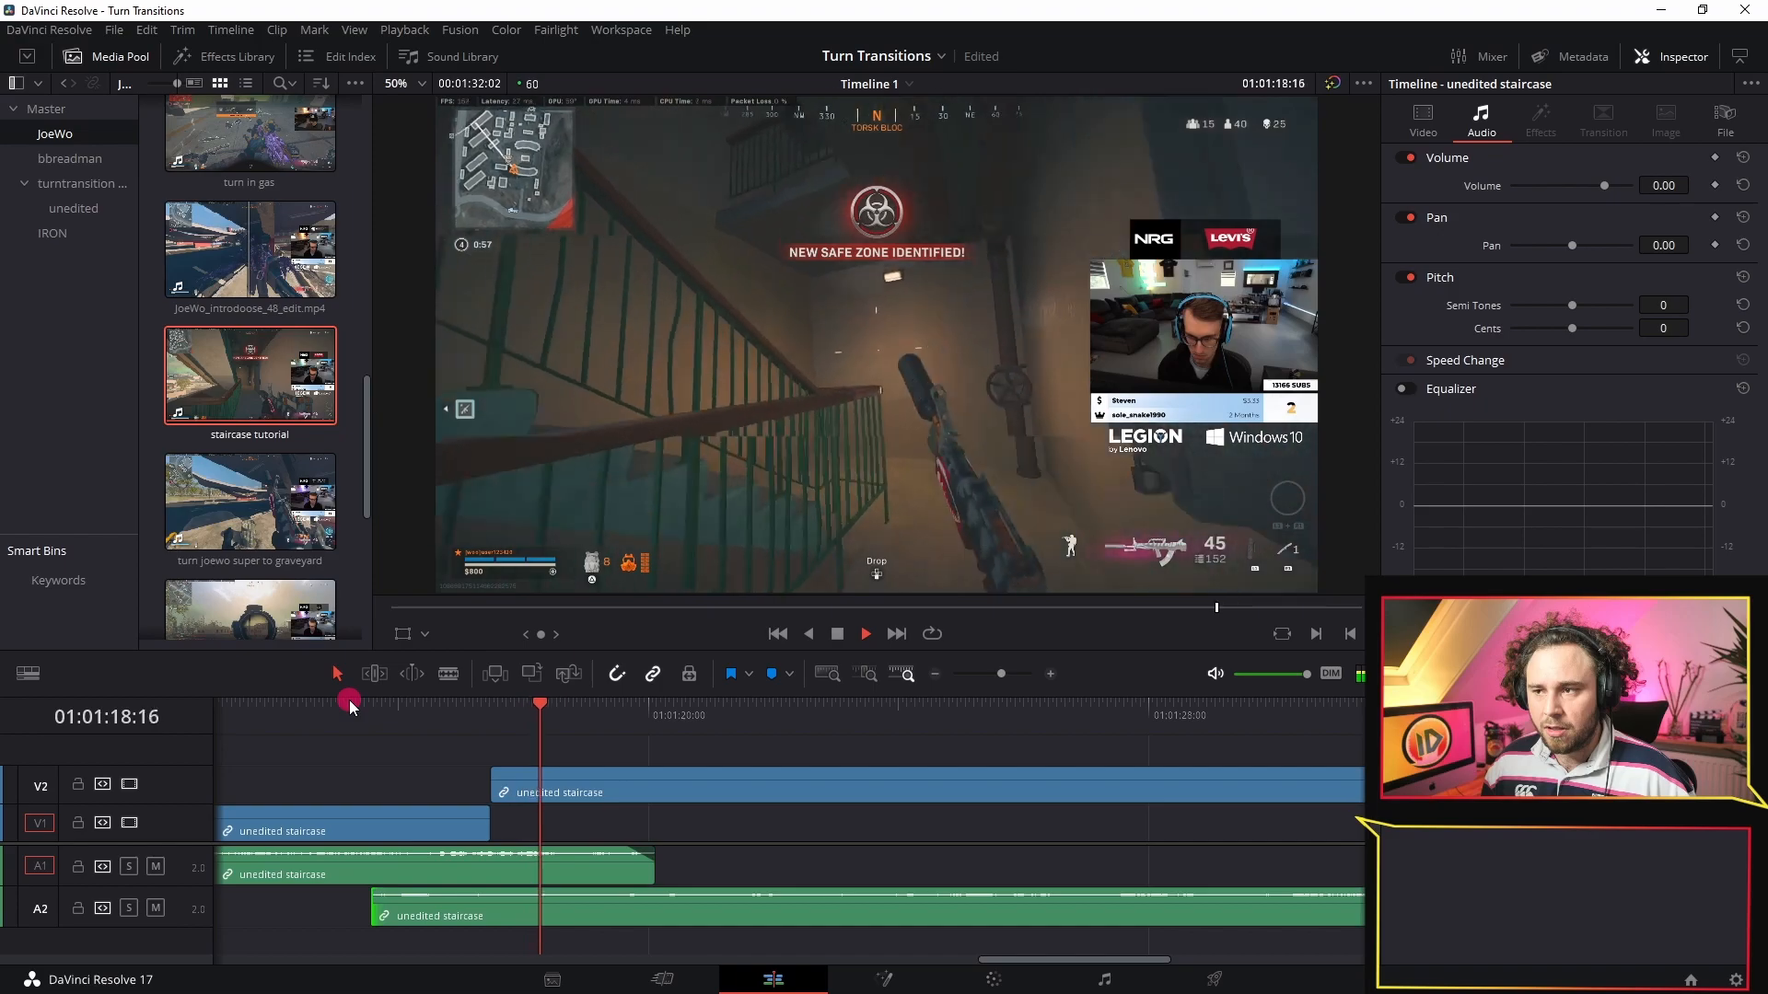
click(359, 720)
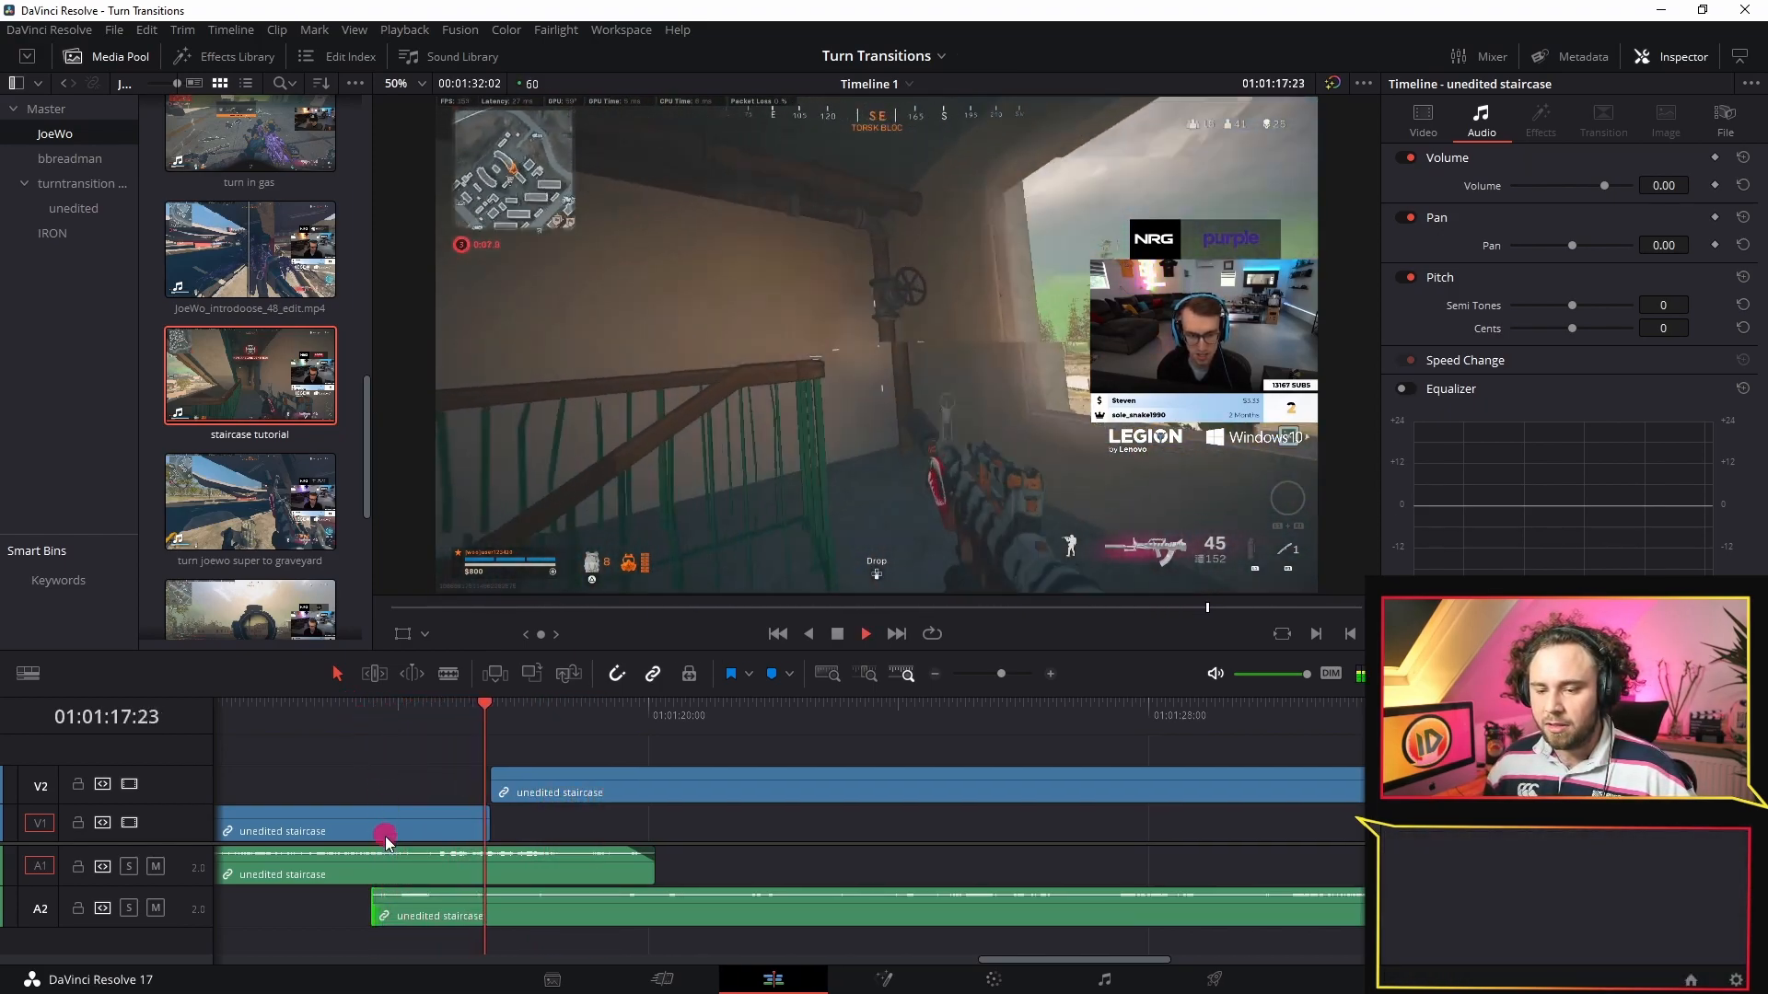
key(space)
Step: Add a short fade-in at the start of the second staircase segment's audio on A2 and play it
drag(375, 891, 407, 890)
click(278, 716)
key(space)
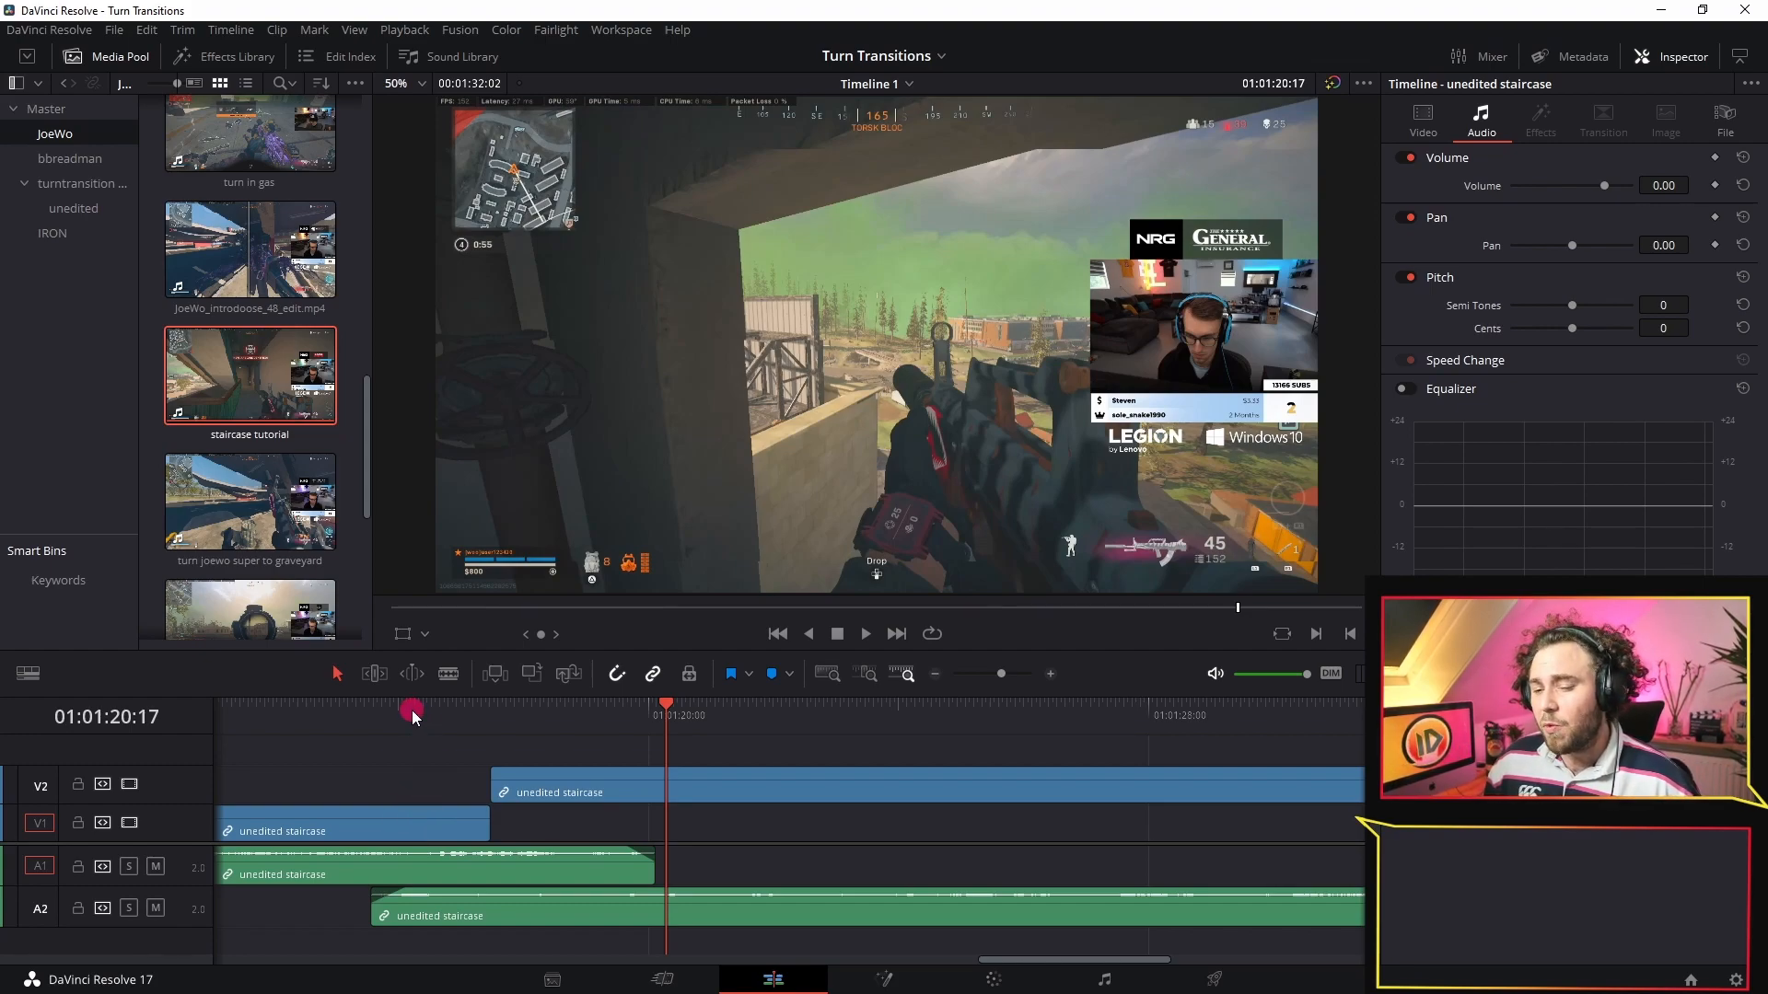
Step: Review the staircase transition by playing across the cut from before the turn, checking the overlapping audio and the whole timeline
click(485, 715)
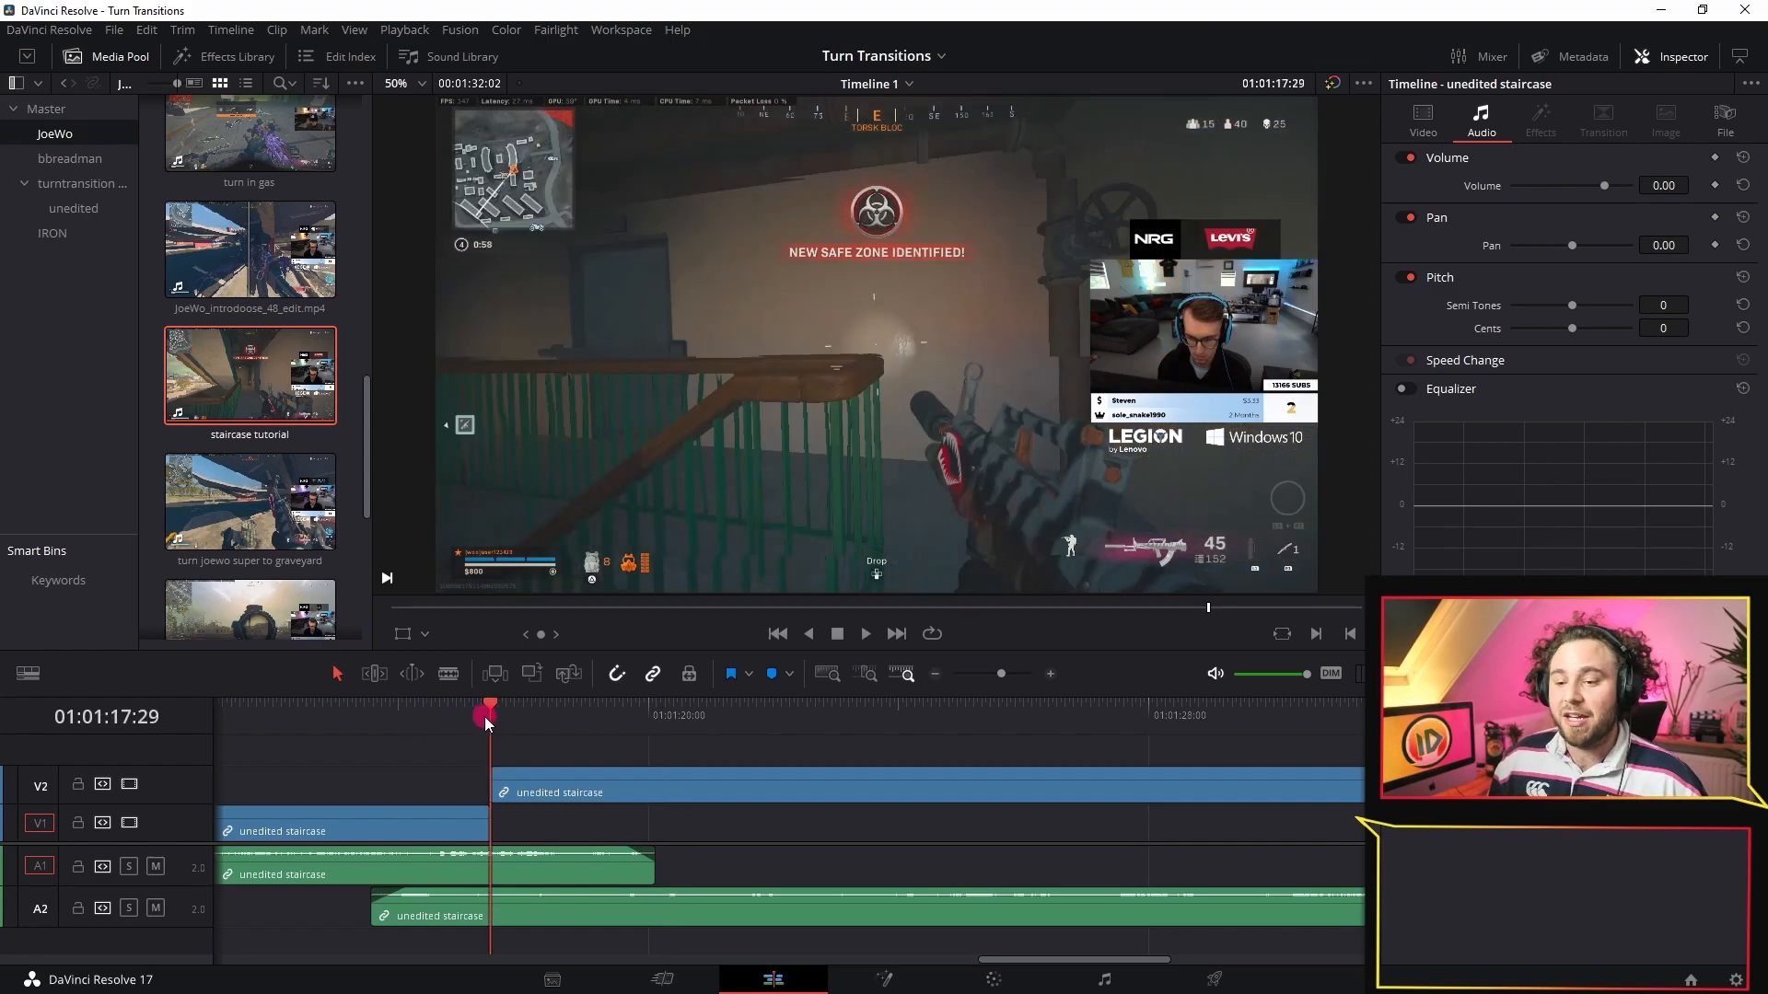
click(1173, 374)
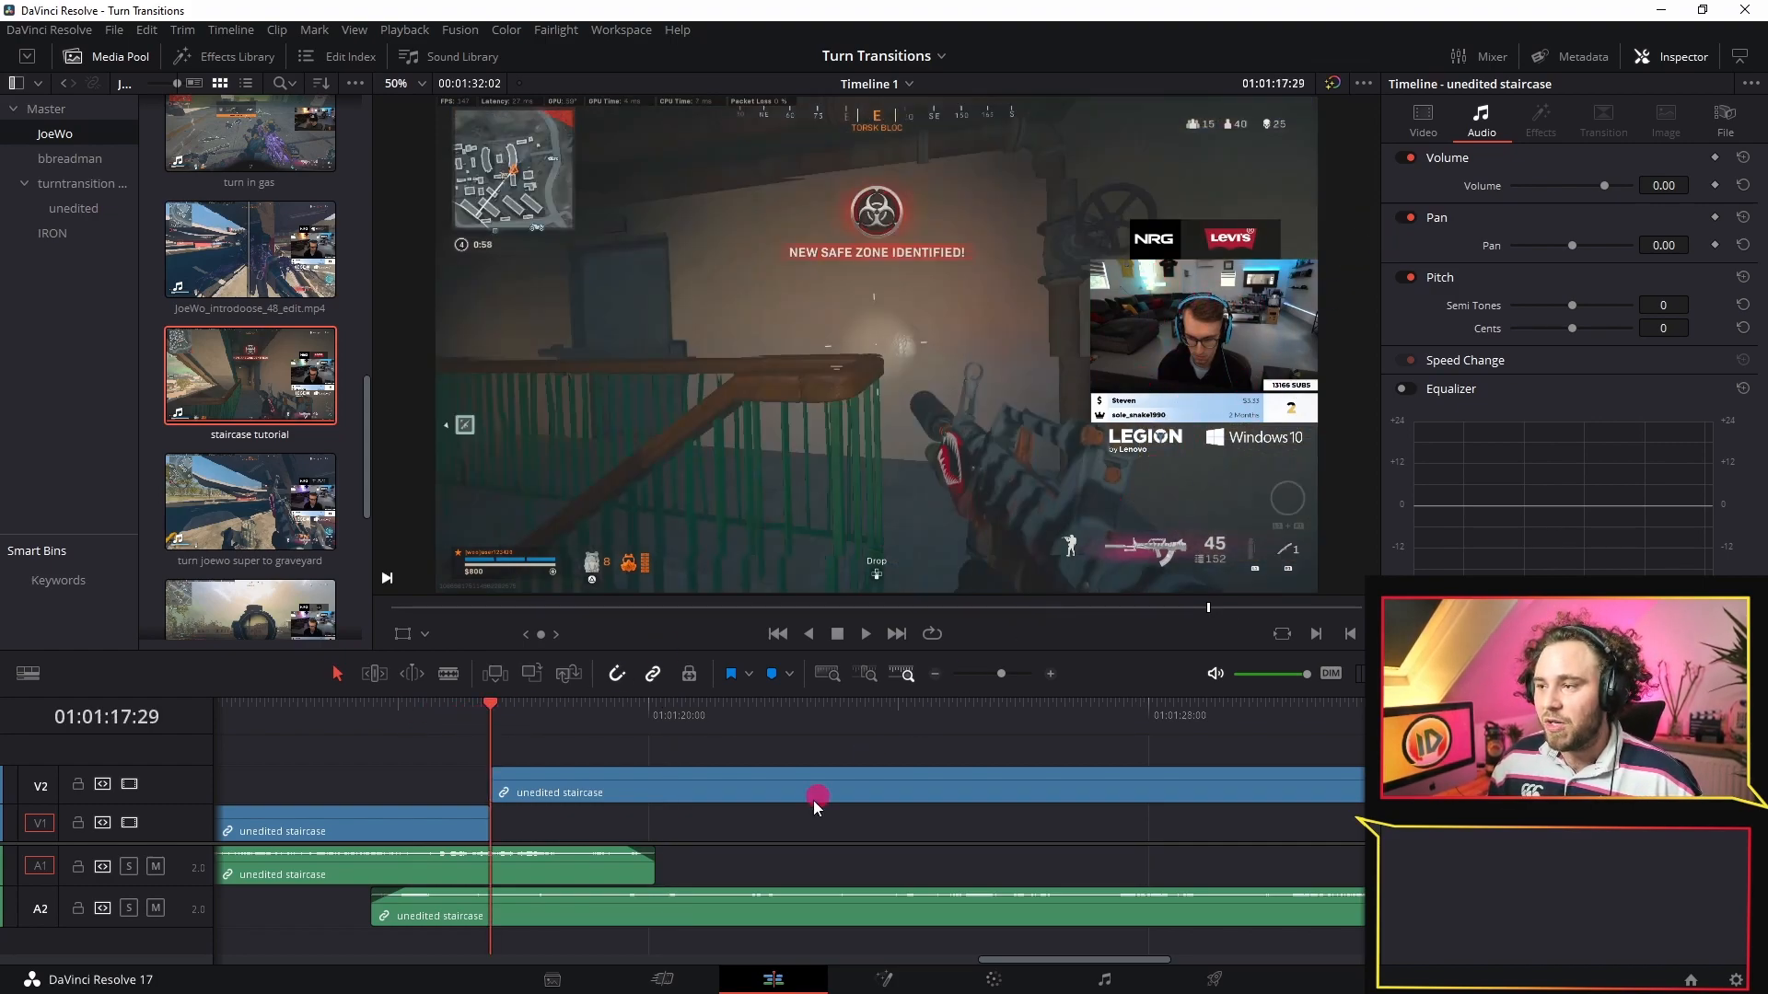
click(406, 705)
drag(399, 705, 335, 711)
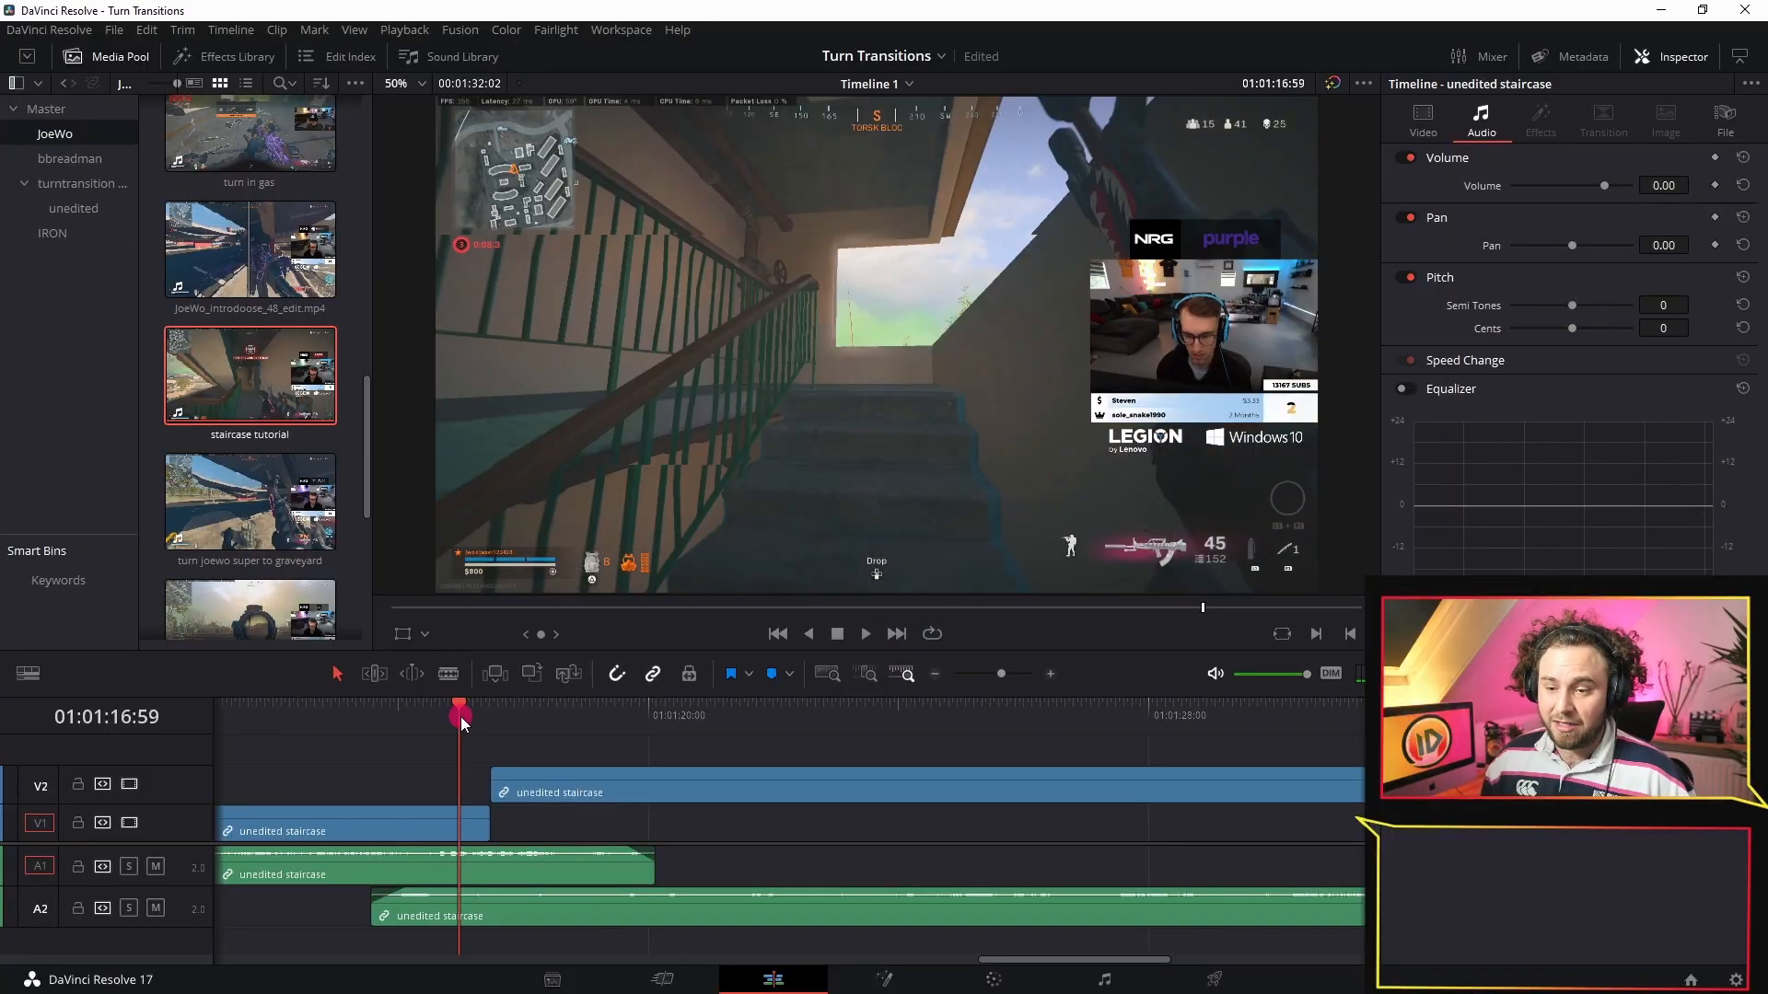
click(460, 718)
key(space)
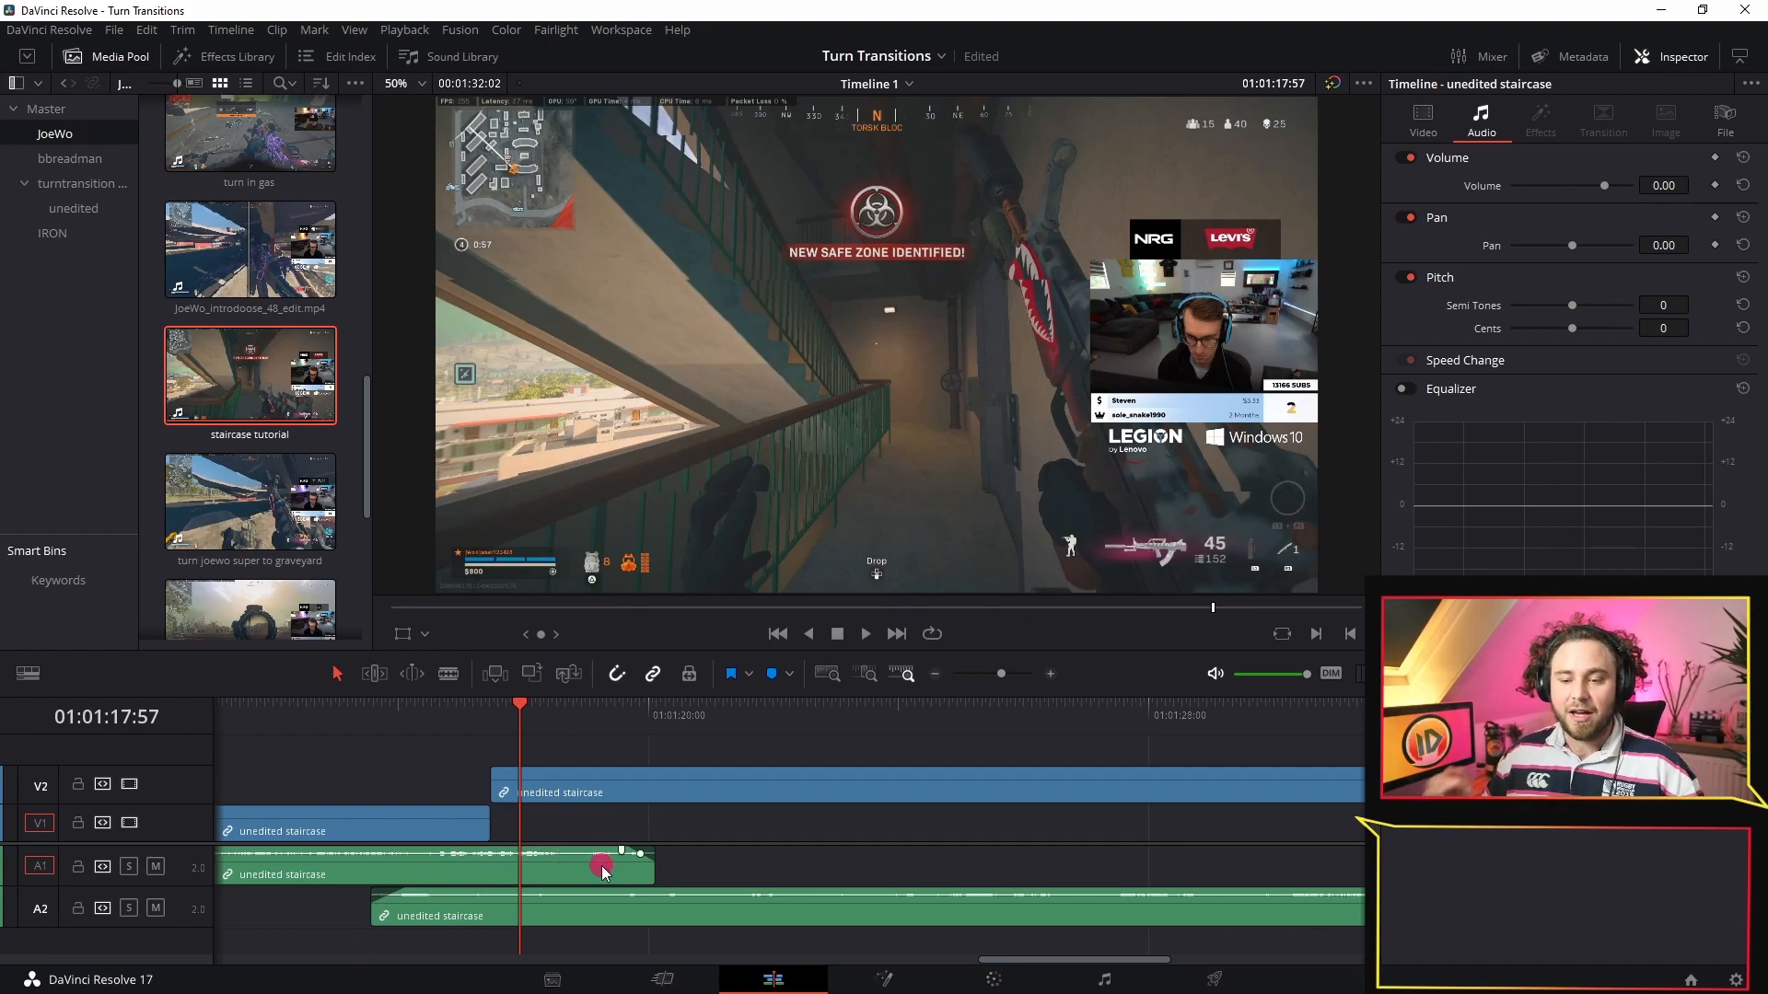
click(473, 828)
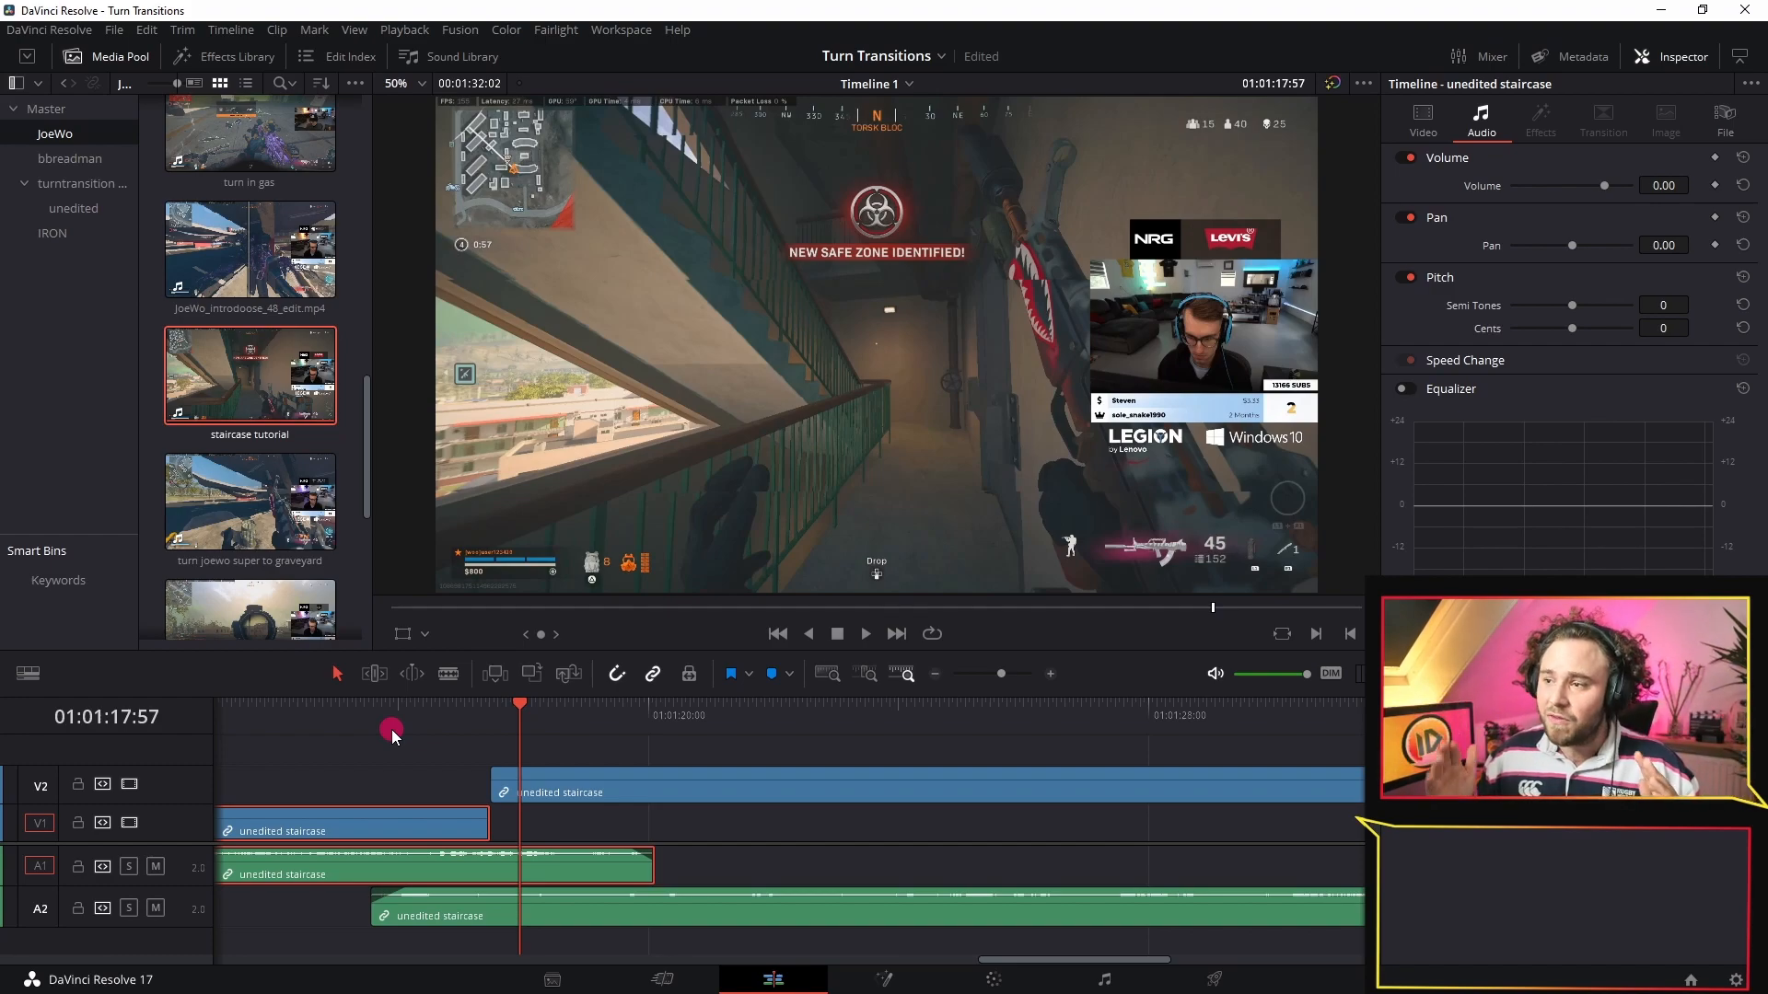
click(322, 716)
key(space)
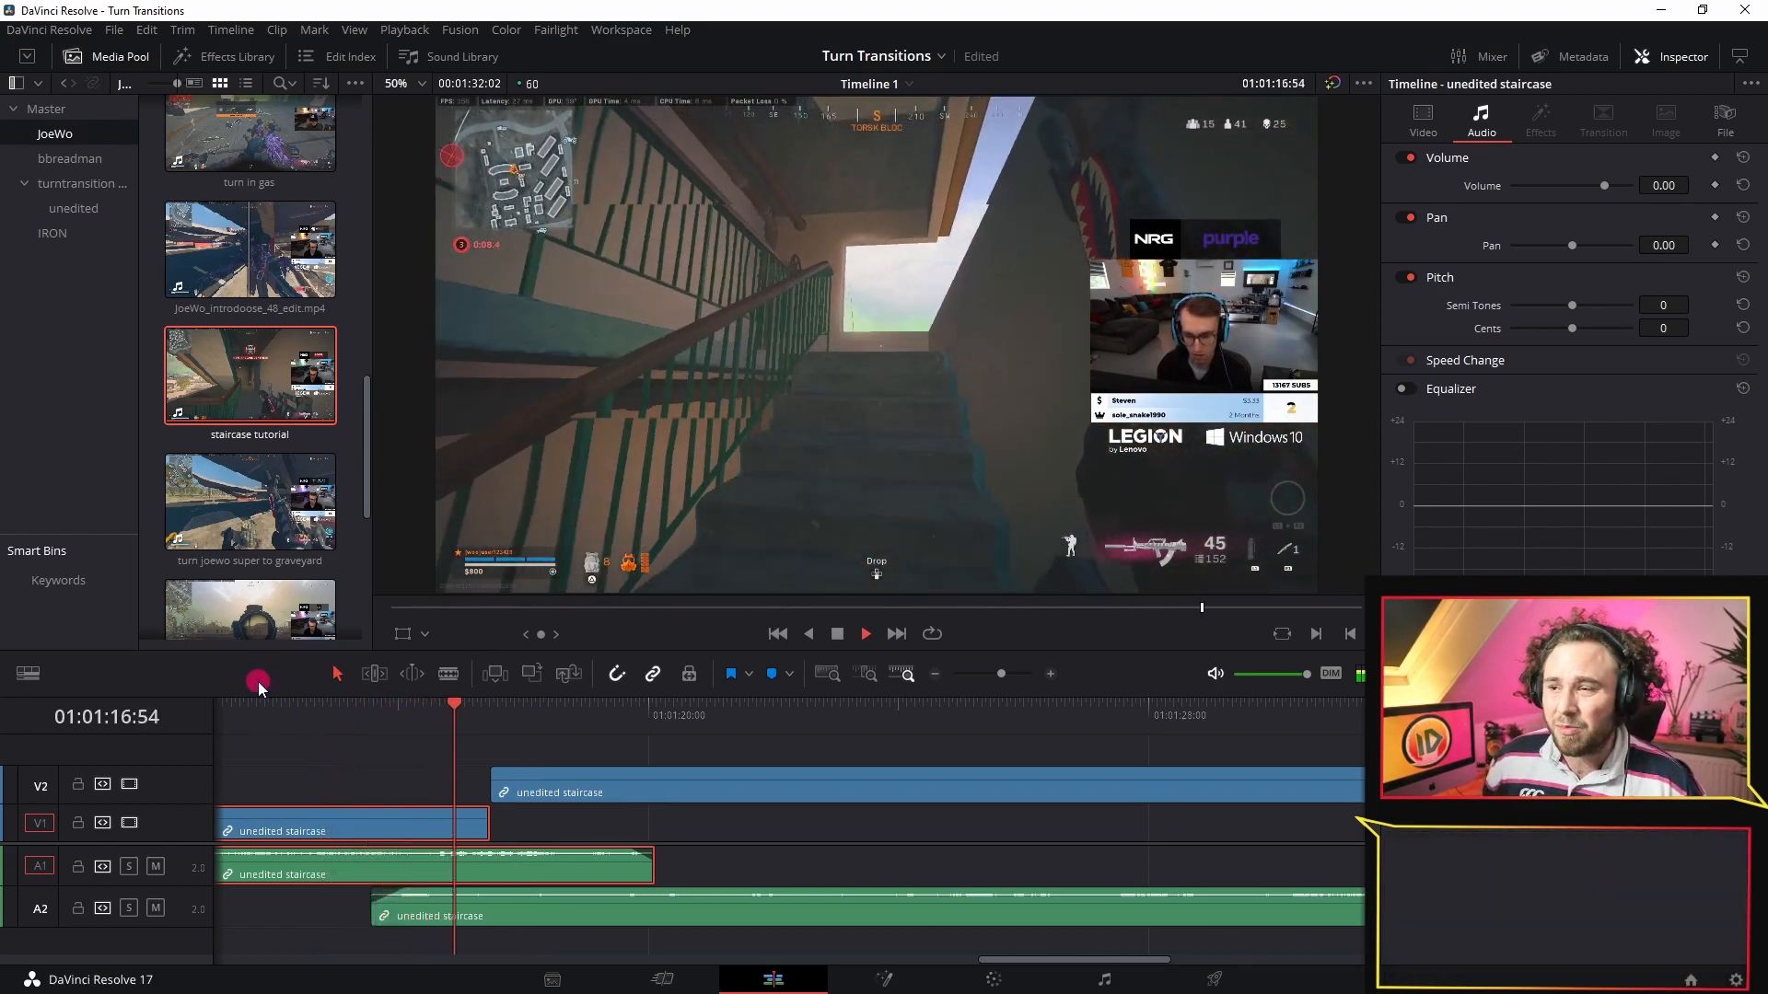
key(space)
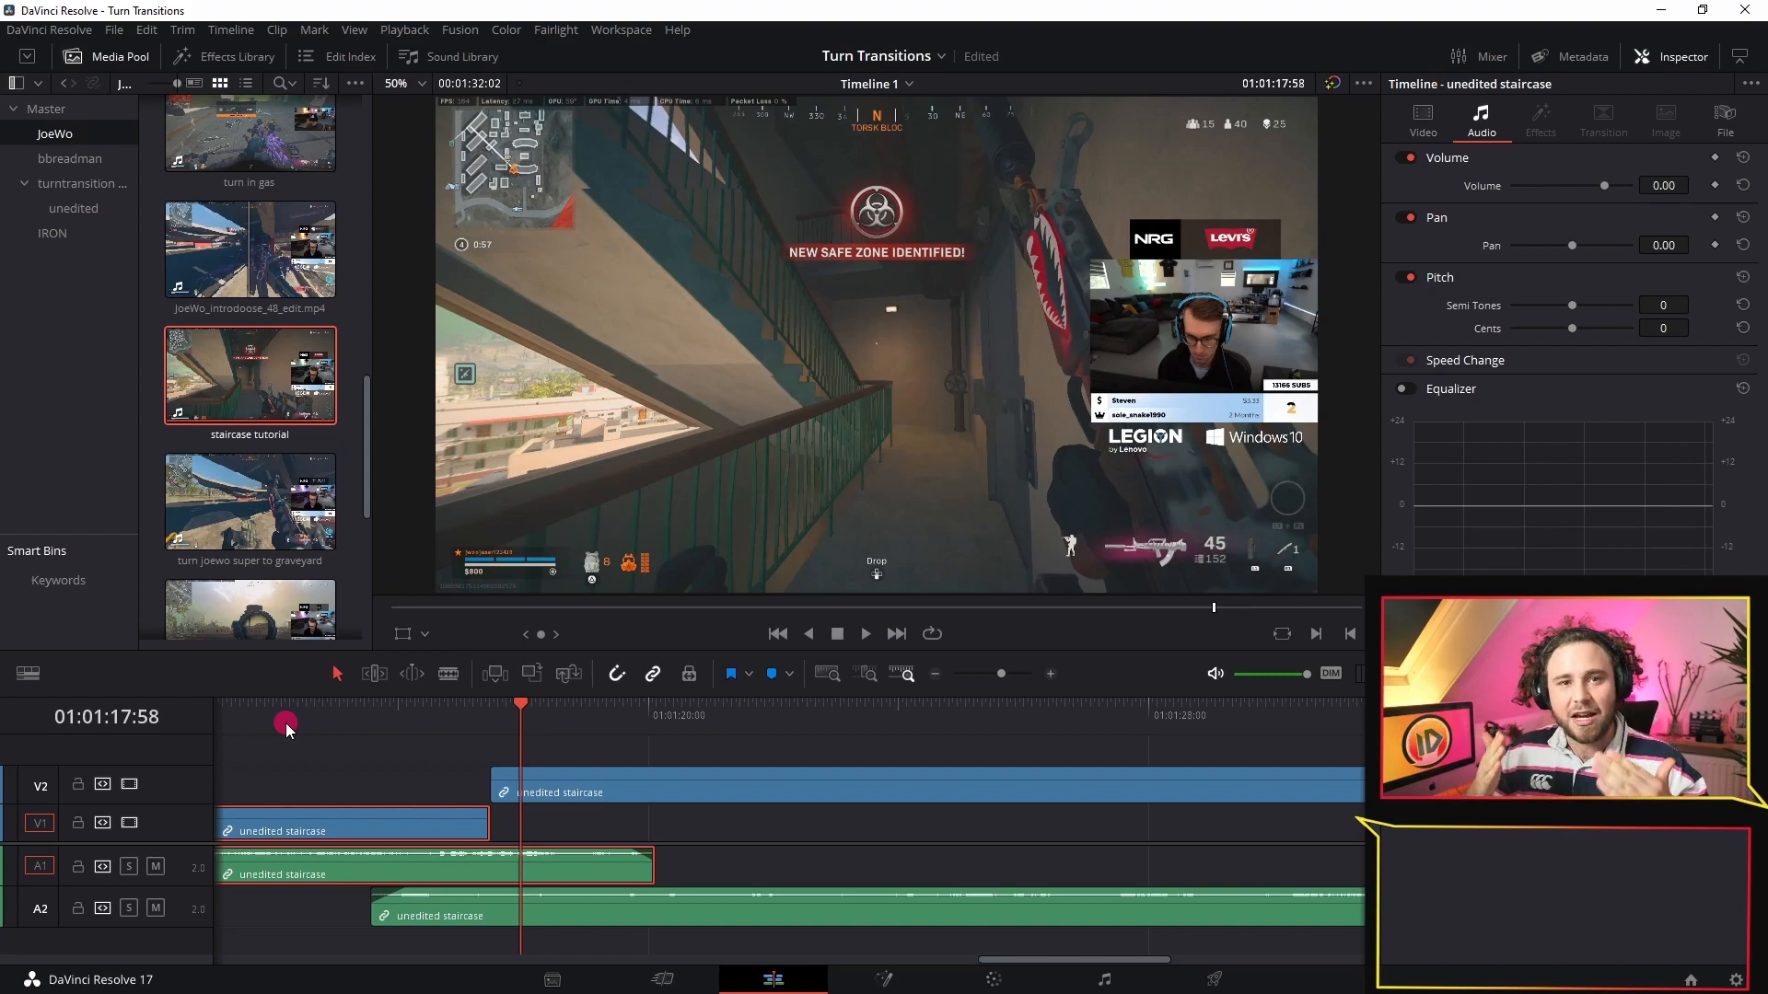
key(ctrl+minus)
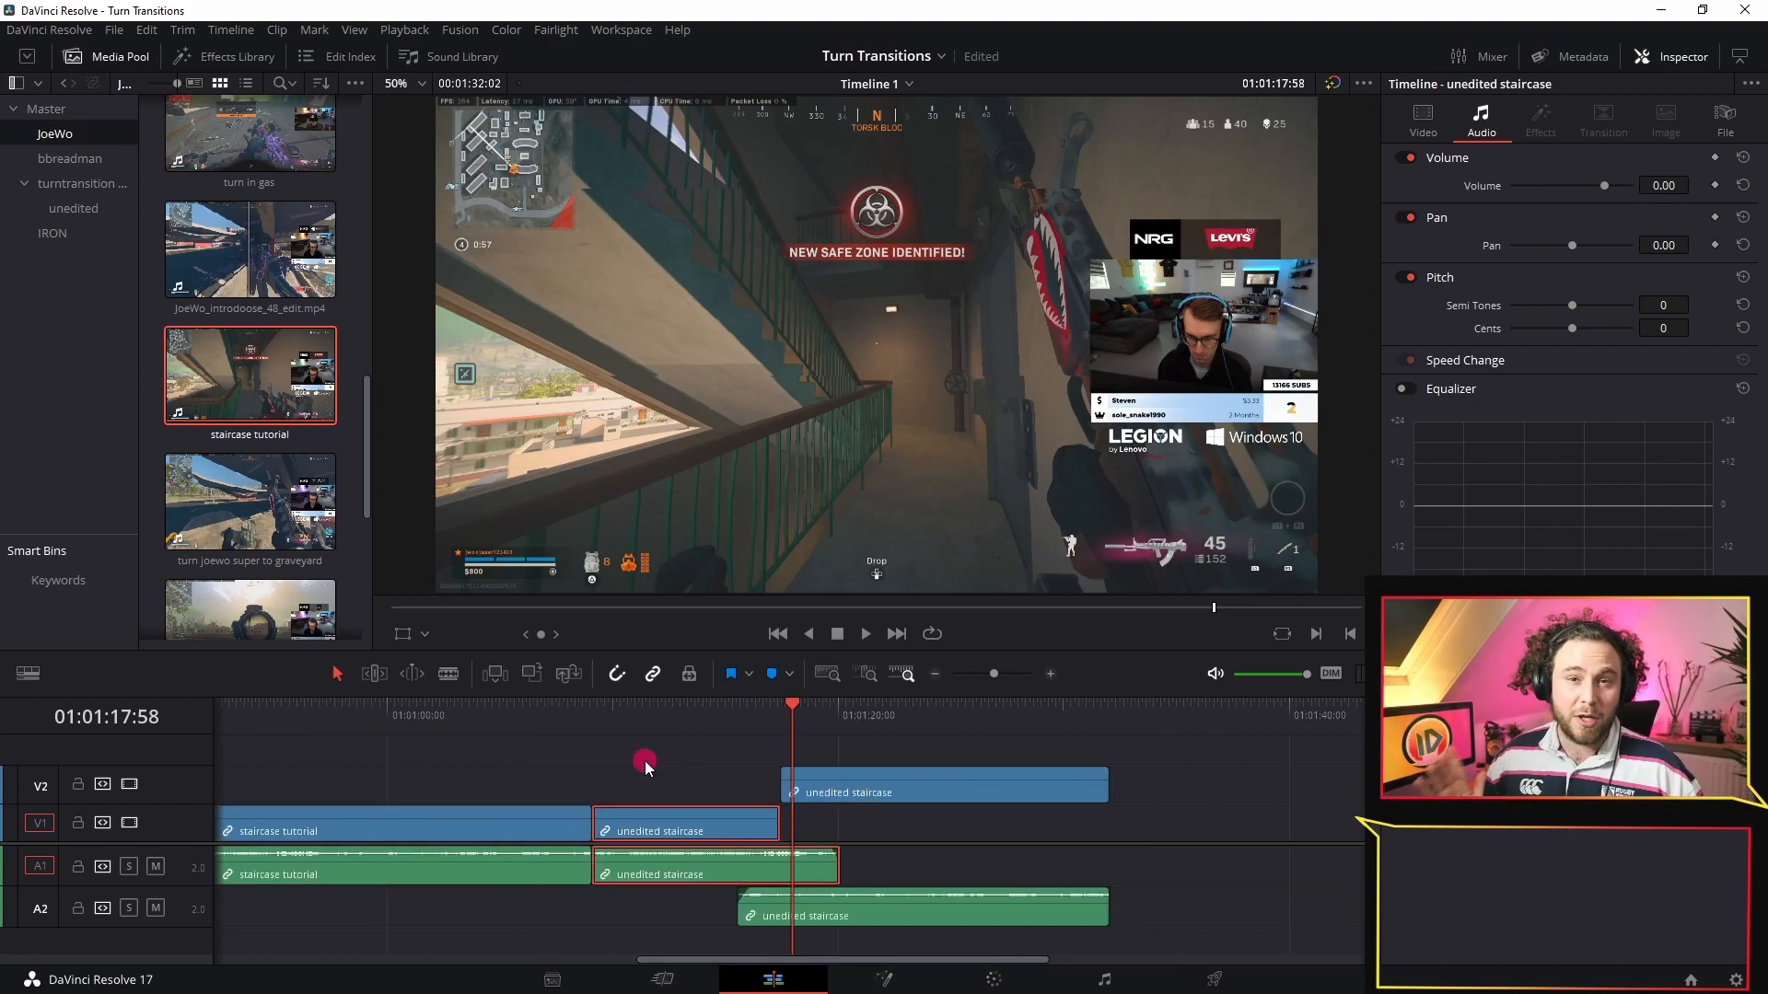